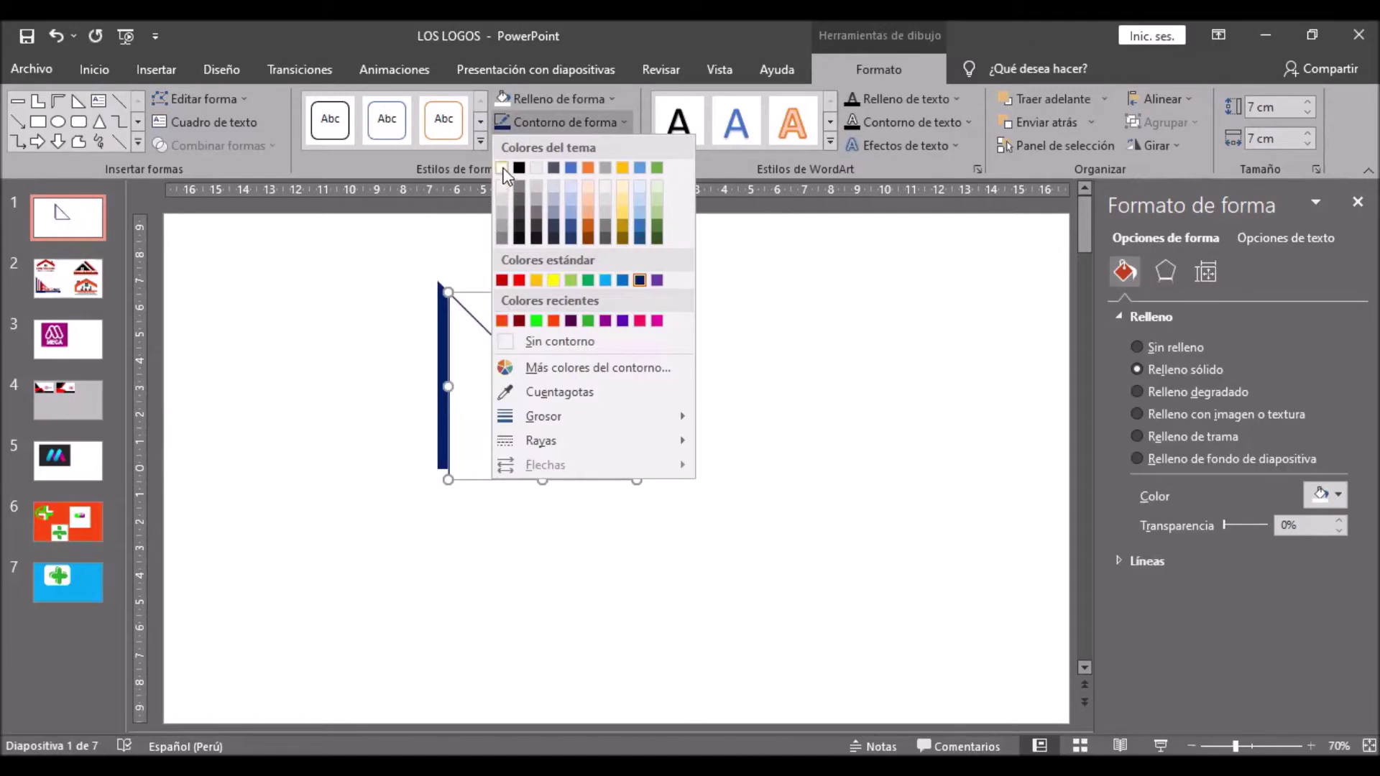
Resize the white right triangle to 6.2 × 6.2 cm and align it with the navy triangle's bottom-right corner
{"action": "left_click", "coordinate": [1302, 113]}
{"action": "left_click", "coordinate": [1302, 113]}
{"action": "left_click", "coordinate": [1302, 113]}
{"action": "left_click", "coordinate": [1304, 144]}
{"action": "left_click", "coordinate": [1303, 144]}
{"action": "left_click", "coordinate": [1304, 144]}
{"action": "left_click_drag", "start_coordinate": [496, 422], "coordinate": [499, 430]}
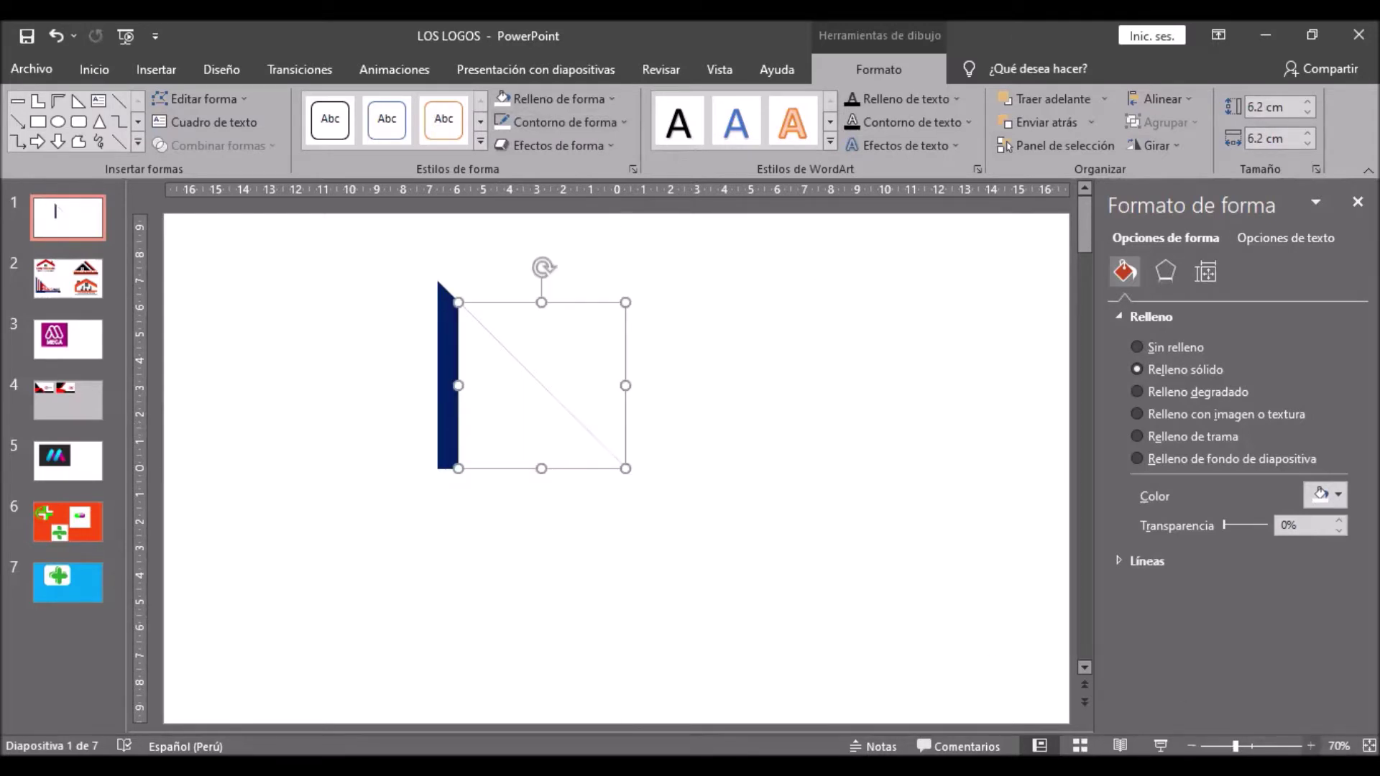
Paste a copy of the right triangle and give it a red fill and red outline
{"action": "scroll", "coordinate": [1201, 709], "scroll_direction": "up", "scroll_amount": 1}
{"action": "left_click_drag", "start_coordinate": [568, 451], "coordinate": [569, 453]}
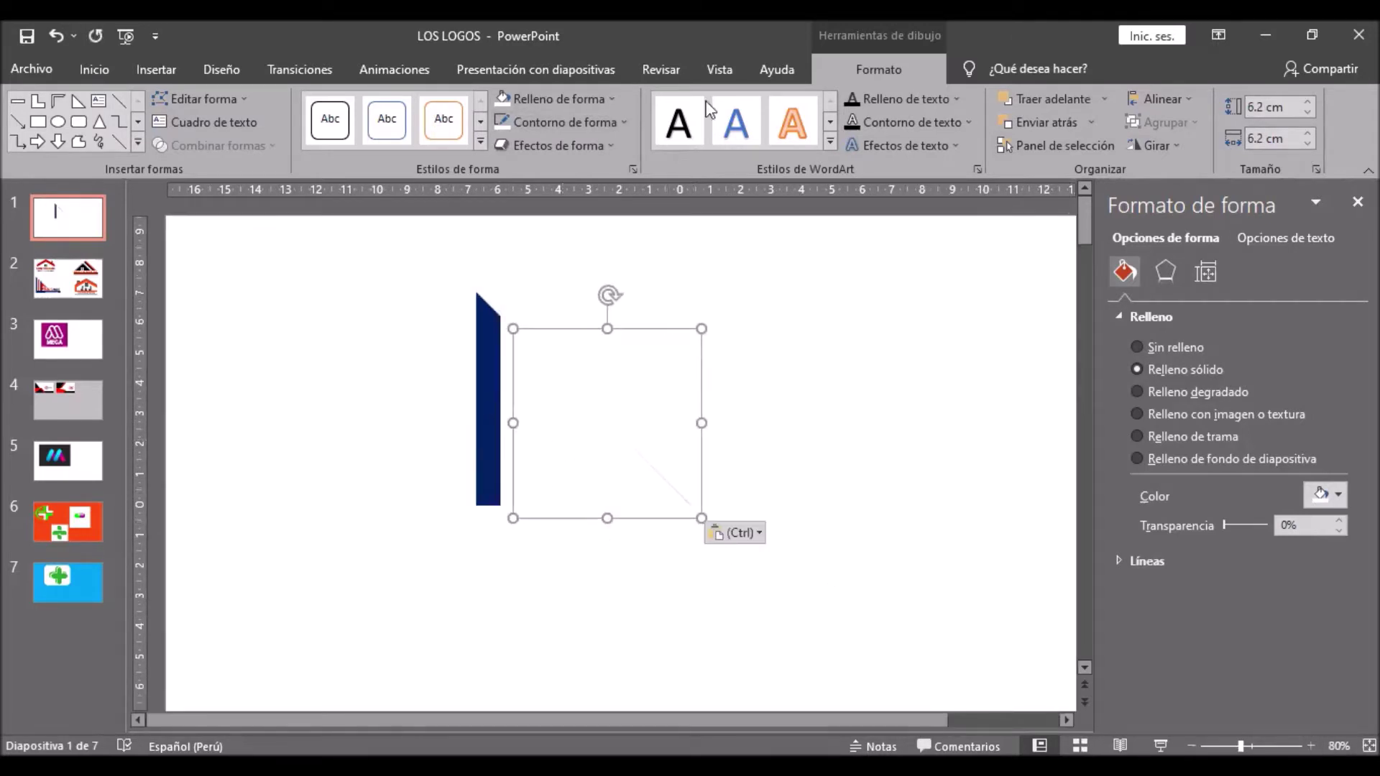
{"action": "left_click", "coordinate": [580, 98]}
{"action": "left_click", "coordinate": [519, 256]}
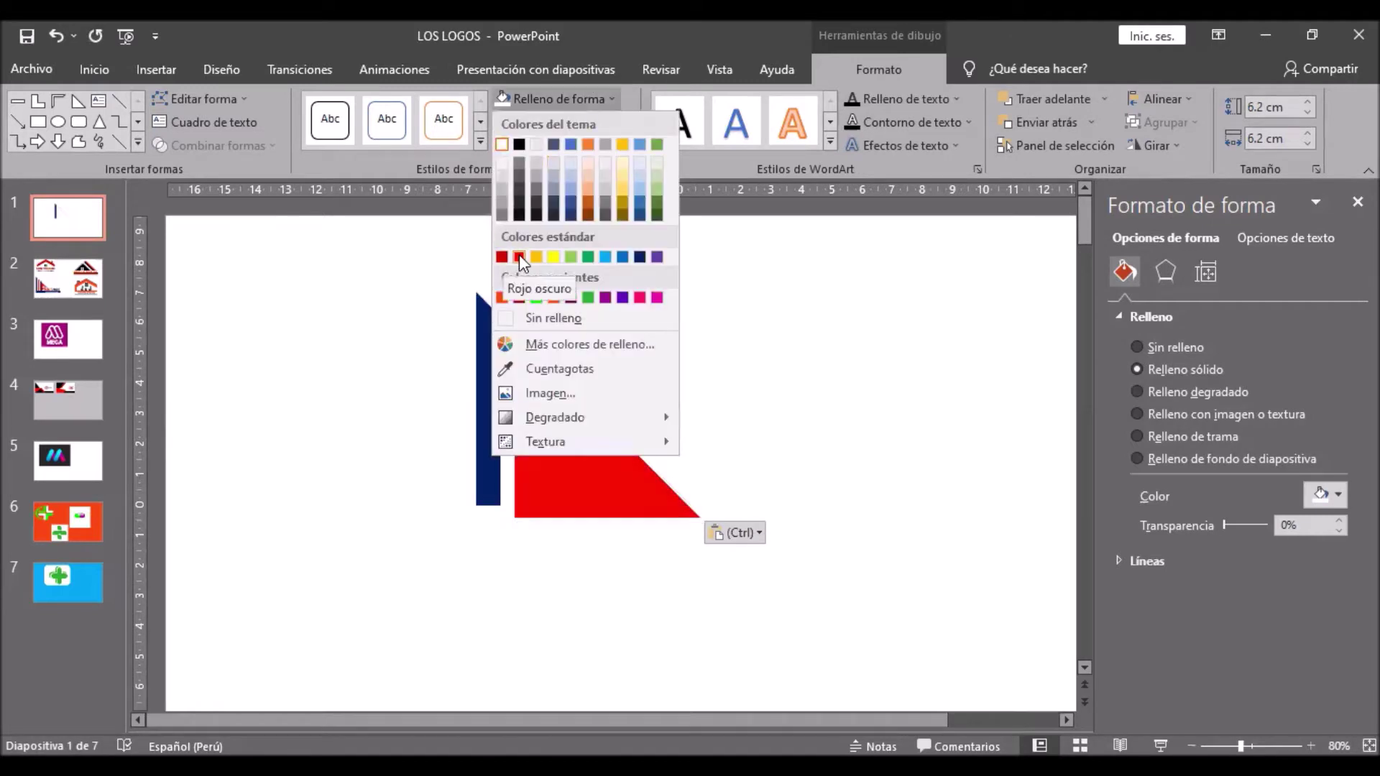
{"action": "left_click", "coordinate": [528, 124]}
{"action": "left_click", "coordinate": [519, 280]}
Resize the red triangle to 6 × 6 cm and place it just beside the navy stripe, aligned at the base
{"action": "left_click", "coordinate": [1307, 113]}
{"action": "left_click", "coordinate": [1307, 113]}
{"action": "left_click", "coordinate": [1305, 142]}
{"action": "left_click", "coordinate": [1306, 142]}
{"action": "mouse_move", "coordinate": [587, 441]}
{"action": "left_mouse_down"}
{"action": "mouse_move", "coordinate": [573, 434]}
{"action": "mouse_move", "coordinate": [573, 456]}
{"action": "left_mouse_up"}
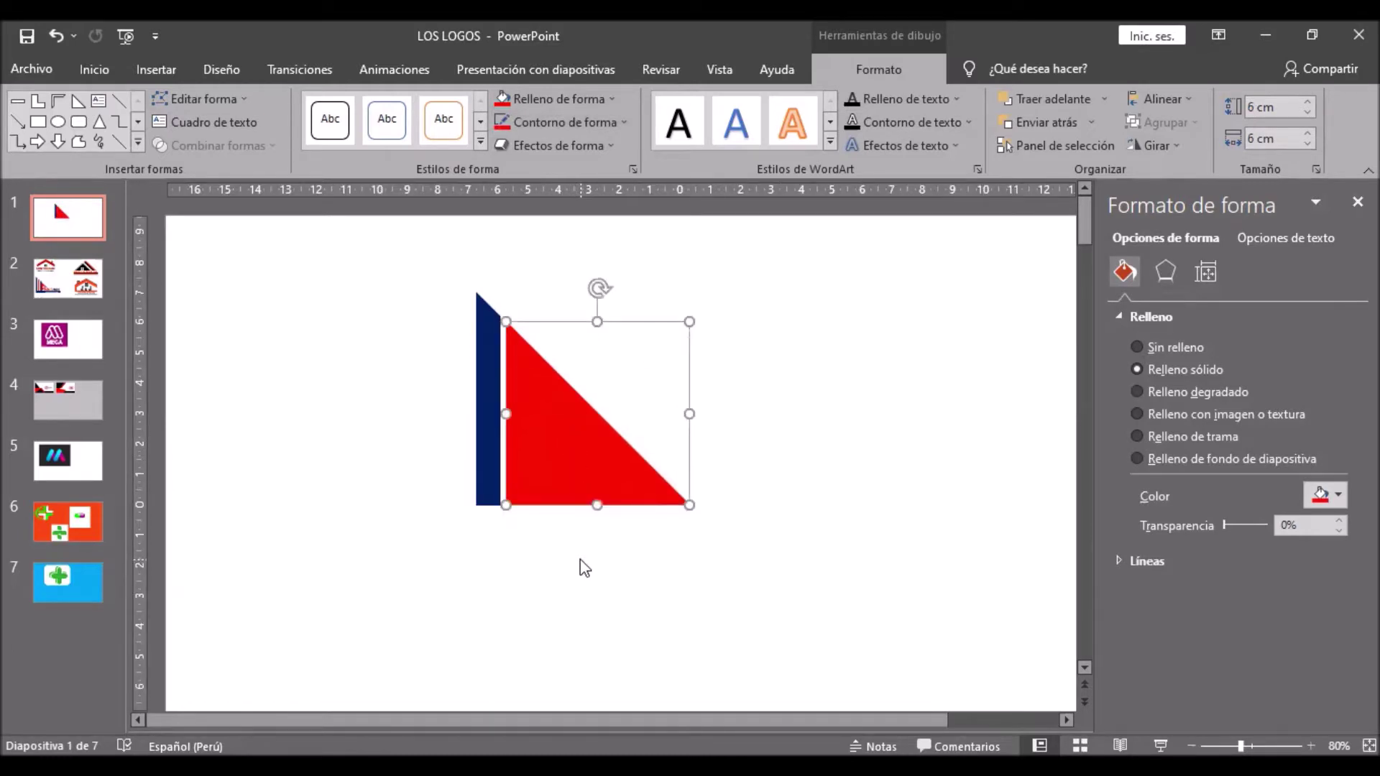
Paste a white-filled triangle copy, size it 5.2 × 5.2 cm and cover the red triangle with it to leave a red stripe
{"action": "key", "text": "ctrl+v"}
{"action": "left_click", "coordinate": [522, 98]}
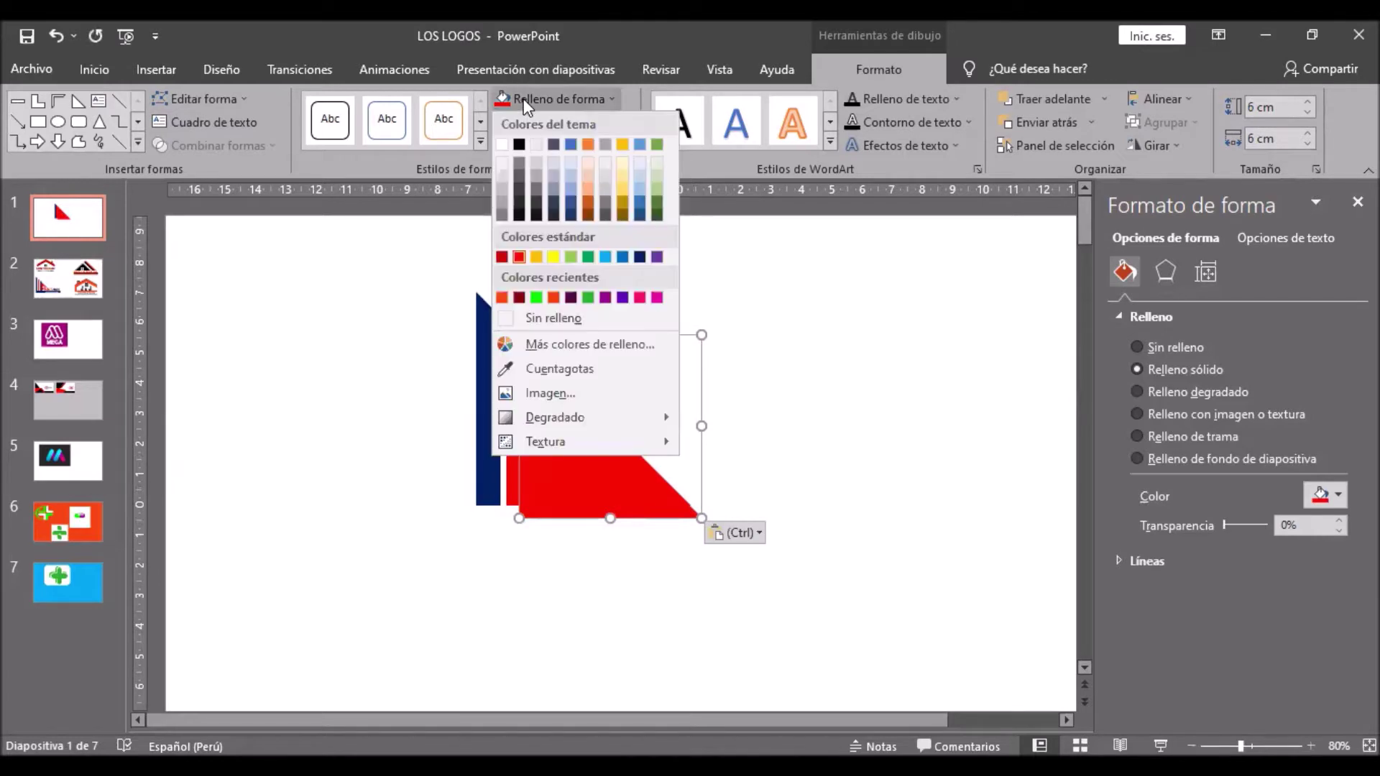
{"action": "left_click", "coordinate": [501, 143]}
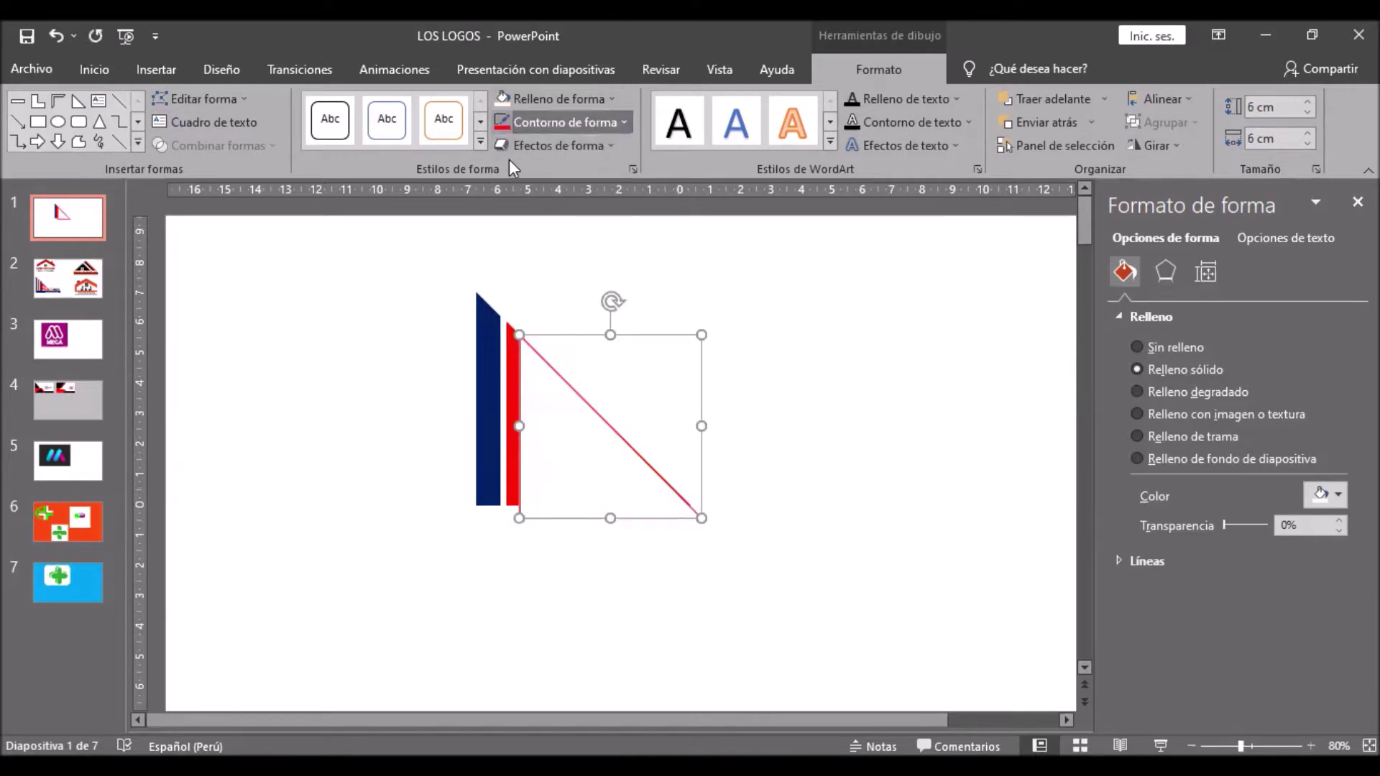
{"action": "left_click", "coordinate": [1306, 113]}
{"action": "left_click", "coordinate": [1306, 112]}
{"action": "left_click", "coordinate": [1306, 113]}
{"action": "left_click", "coordinate": [1302, 142]}
{"action": "left_click", "coordinate": [1302, 141]}
{"action": "left_click", "coordinate": [1302, 141]}
{"action": "left_click", "coordinate": [1302, 142]}
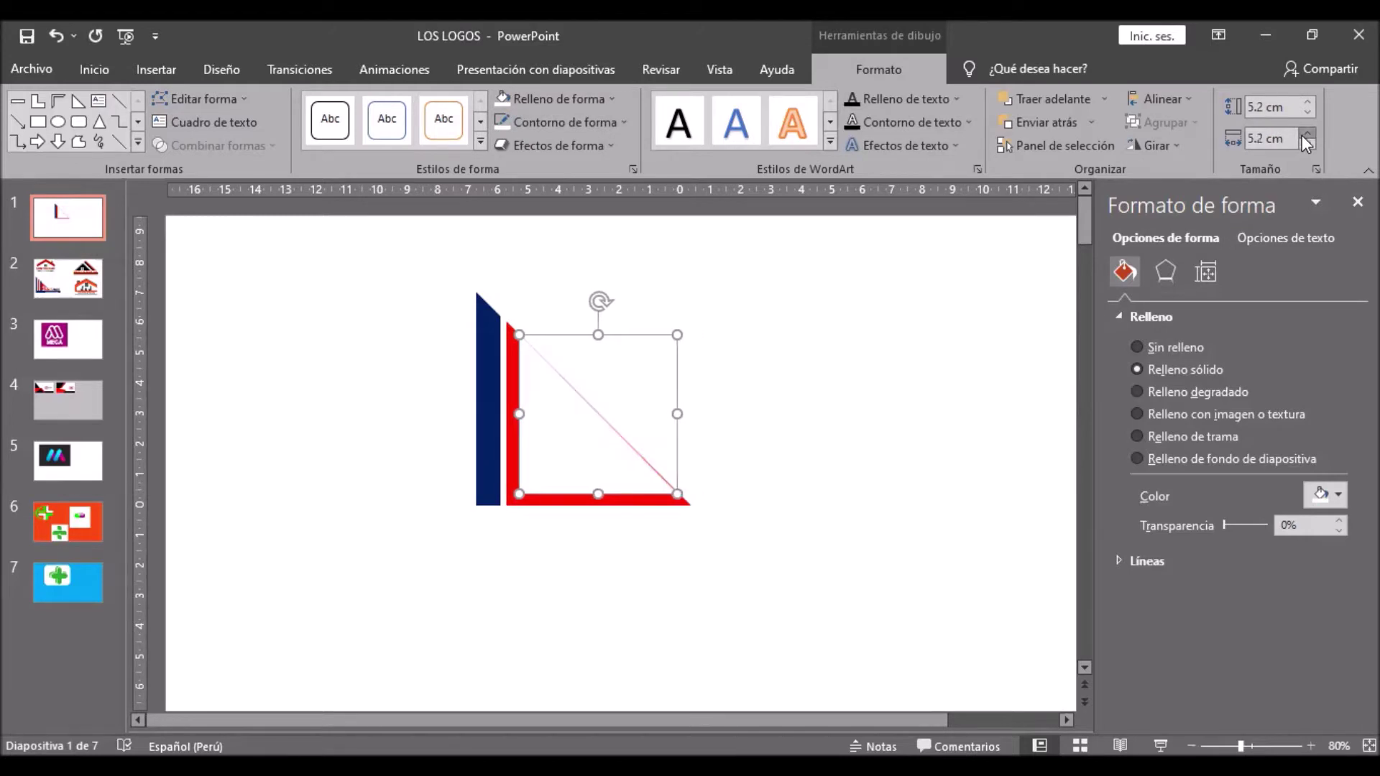
{"action": "left_click_drag", "start_coordinate": [583, 429], "coordinate": [599, 442]}
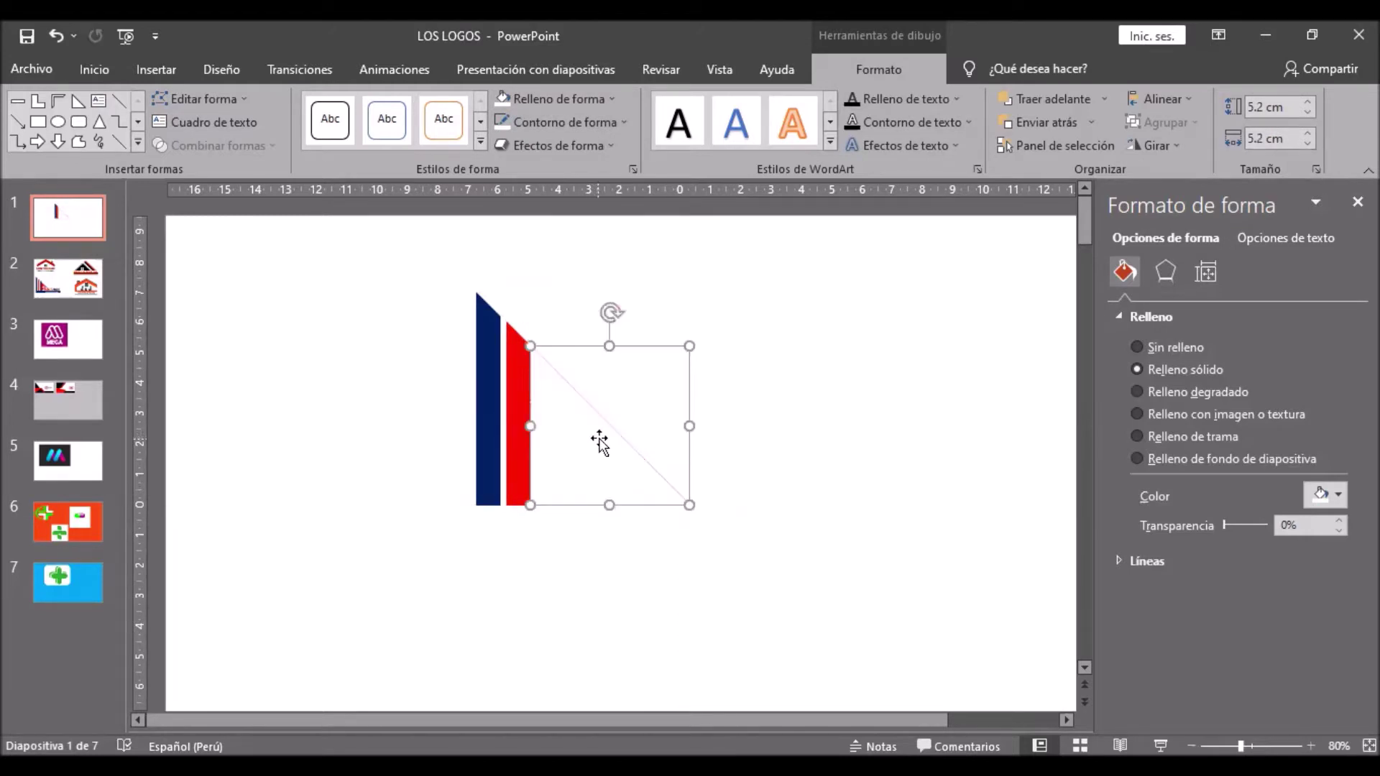
Paste another copy of the triangle and give it a dark blue fill and outline
{"action": "key", "text": "ctrl+v"}
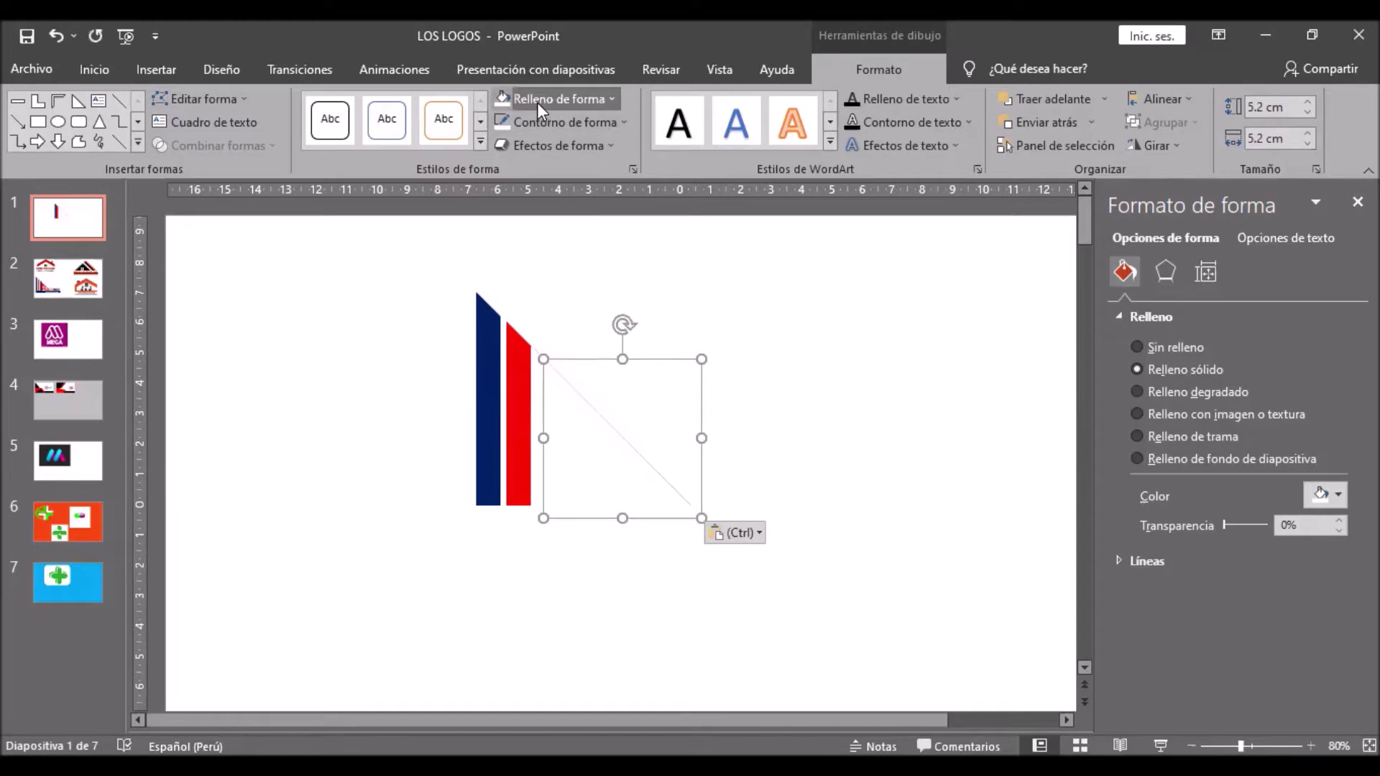
{"action": "left_click", "coordinate": [609, 100]}
{"action": "left_click", "coordinate": [639, 256]}
{"action": "left_click", "coordinate": [557, 122]}
{"action": "left_click", "coordinate": [640, 280]}
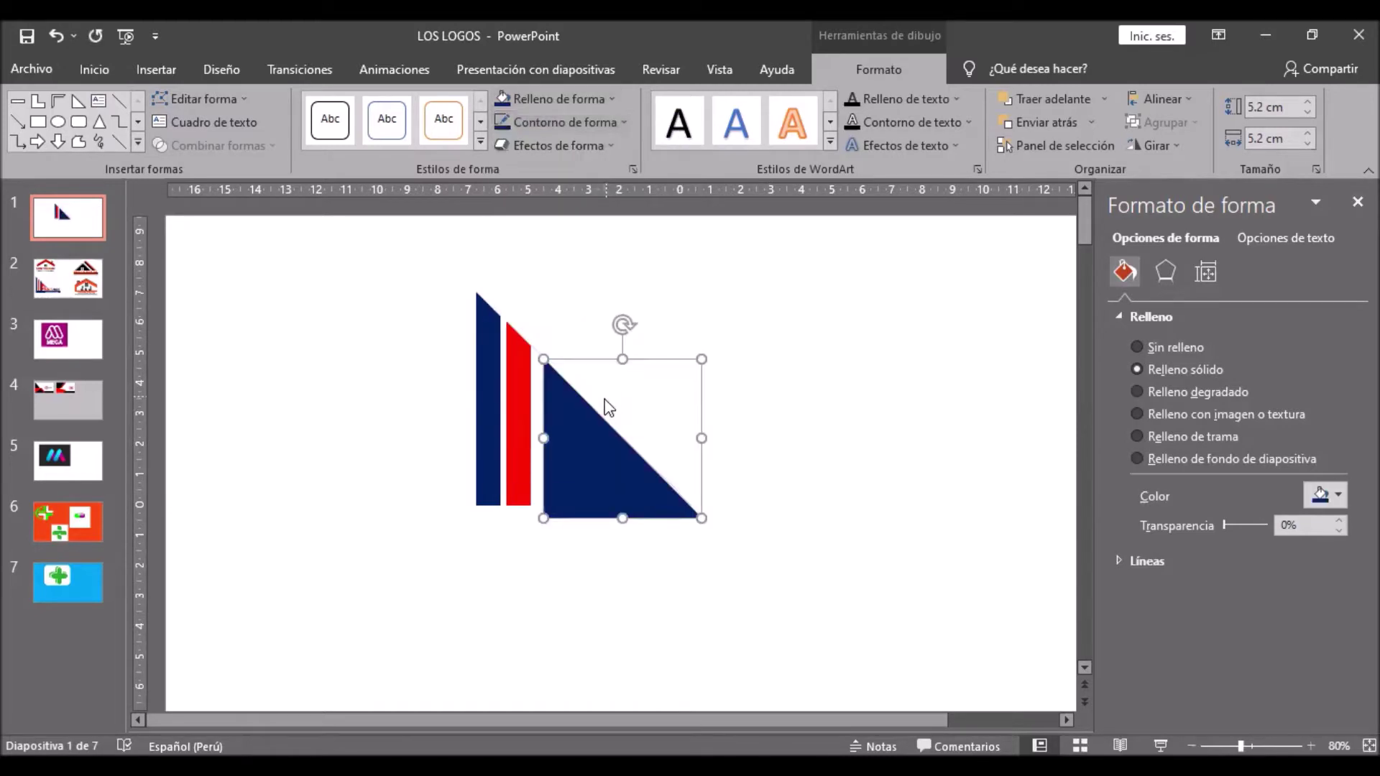
Resize the dark blue triangle to 5 × 5 cm and place it just beside the red stripe, aligned at the base
{"action": "left_click", "coordinate": [1306, 111]}
{"action": "left_click", "coordinate": [1305, 144]}
{"action": "left_click", "coordinate": [1304, 143]}
{"action": "left_click", "coordinate": [1305, 136]}
{"action": "left_click_drag", "start_coordinate": [605, 447], "coordinate": [584, 439]}
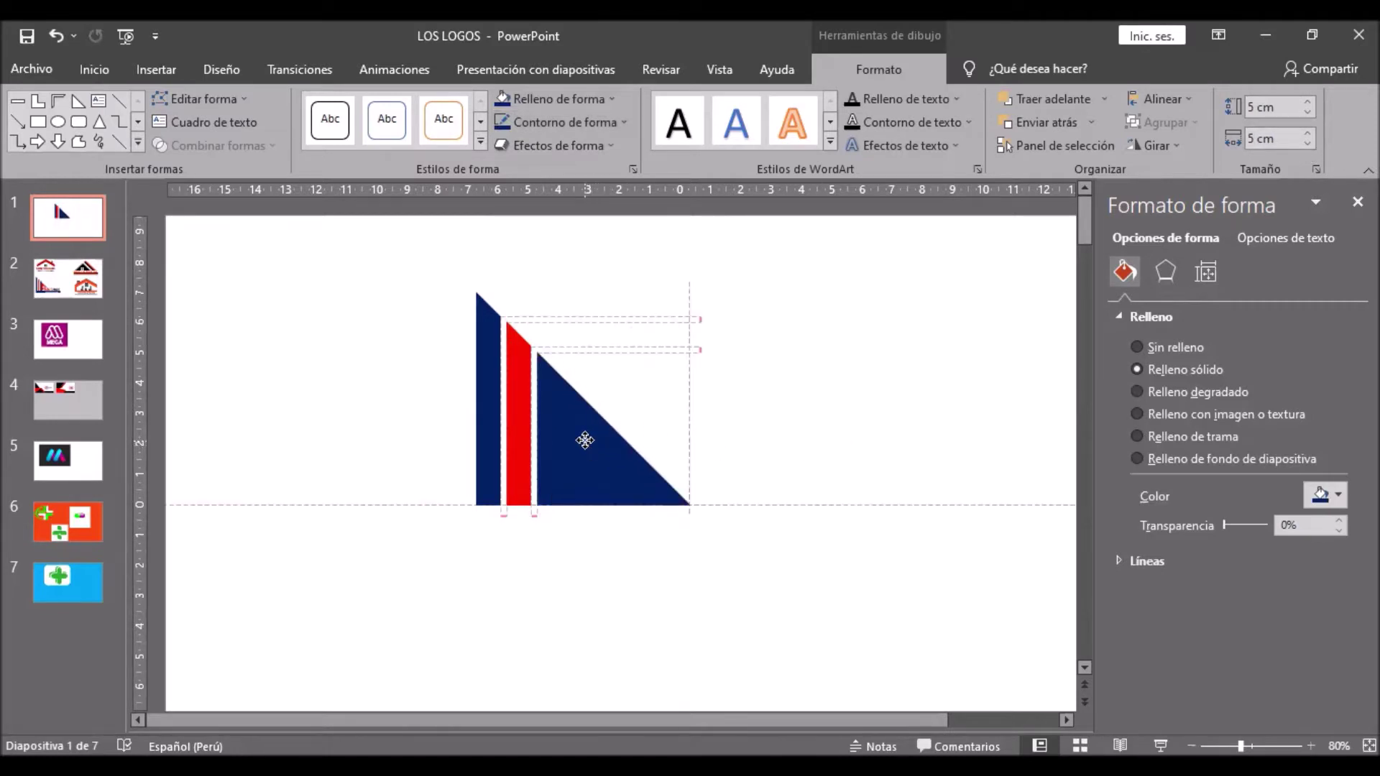
{"action": "left_click", "coordinate": [619, 552]}
{"action": "left_click", "coordinate": [606, 484]}
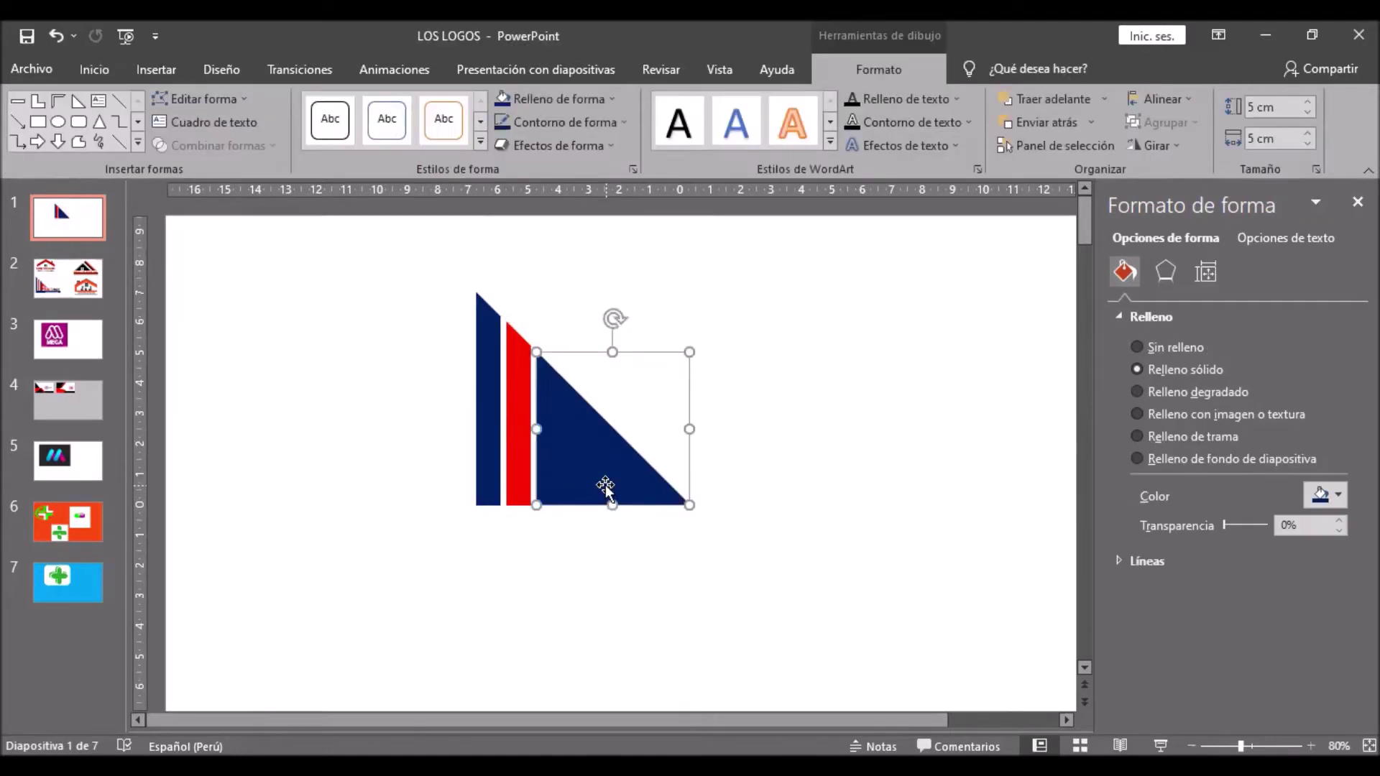
Paste a copy of the dark blue triangle and change its fill and outline to white
{"action": "key", "text": "ctrl+v"}
{"action": "left_click", "coordinate": [549, 99]}
{"action": "left_click", "coordinate": [557, 315]}
{"action": "left_click", "coordinate": [523, 122]}
{"action": "left_click", "coordinate": [502, 169]}
Resize the white copy to 4.2 × 4.2 cm and align it with the dark blue triangle's bottom-right corner to leave a stripe
{"action": "left_click", "coordinate": [1303, 113]}
{"action": "left_click", "coordinate": [1304, 113]}
{"action": "left_click", "coordinate": [1304, 114]}
{"action": "left_click", "coordinate": [1308, 144]}
{"action": "left_click", "coordinate": [1308, 144]}
{"action": "left_click", "coordinate": [1307, 144]}
{"action": "left_click", "coordinate": [1308, 144]}
{"action": "mouse_move", "coordinate": [573, 447]}
{"action": "left_mouse_down"}
{"action": "mouse_move", "coordinate": [604, 456]}
{"action": "mouse_move", "coordinate": [579, 460]}
{"action": "left_mouse_up"}
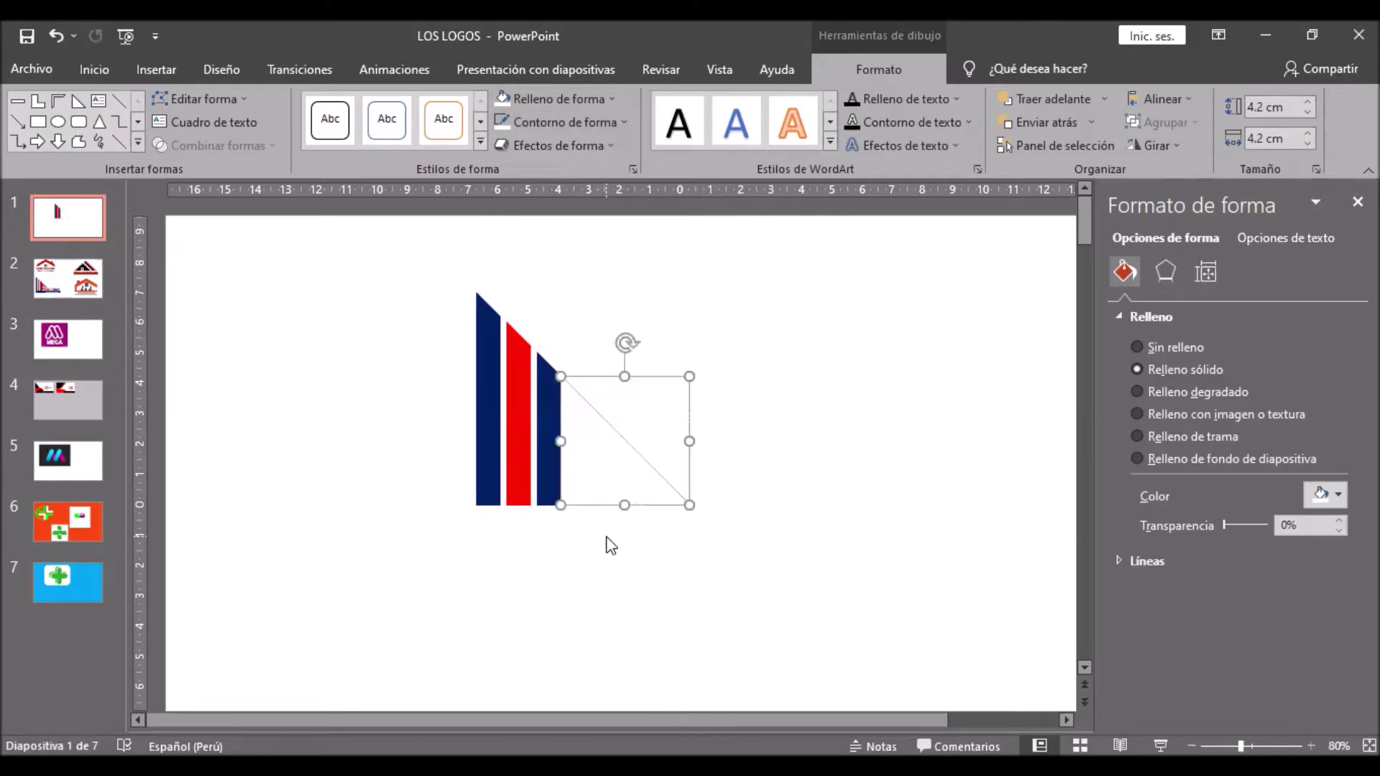
Paste a copy of the 4.2 cm white triangle and give it a red fill and outline
{"action": "key", "text": "ctrl+v"}
{"action": "left_click", "coordinate": [559, 96]}
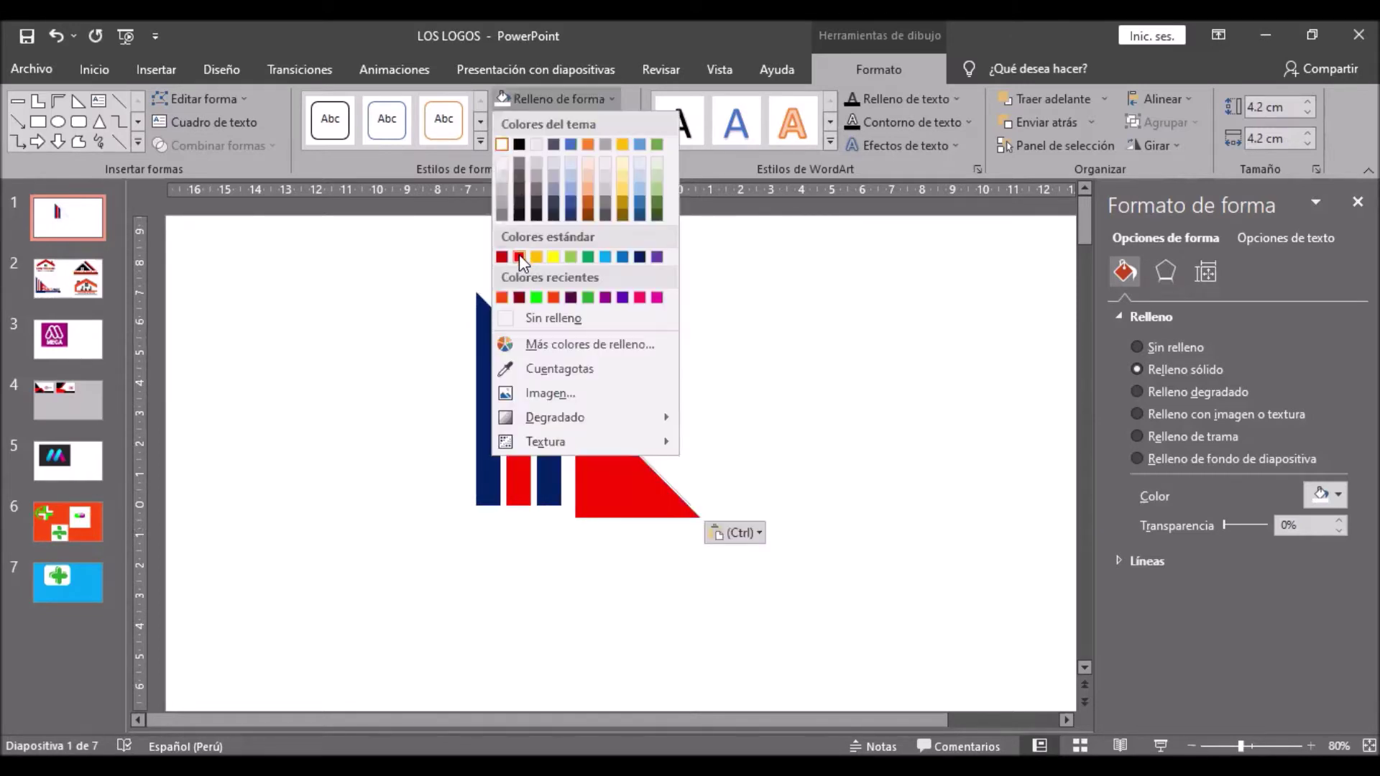
{"action": "left_click", "coordinate": [519, 254]}
{"action": "left_click", "coordinate": [529, 124]}
{"action": "left_click", "coordinate": [529, 280]}
Resize the new red triangle to 4 × 4 cm and place it beside the second dark blue stripe, aligned at the base
{"action": "left_click", "coordinate": [1307, 113]}
{"action": "left_click", "coordinate": [1307, 113]}
{"action": "left_click", "coordinate": [1307, 144]}
{"action": "left_click", "coordinate": [1307, 145]}
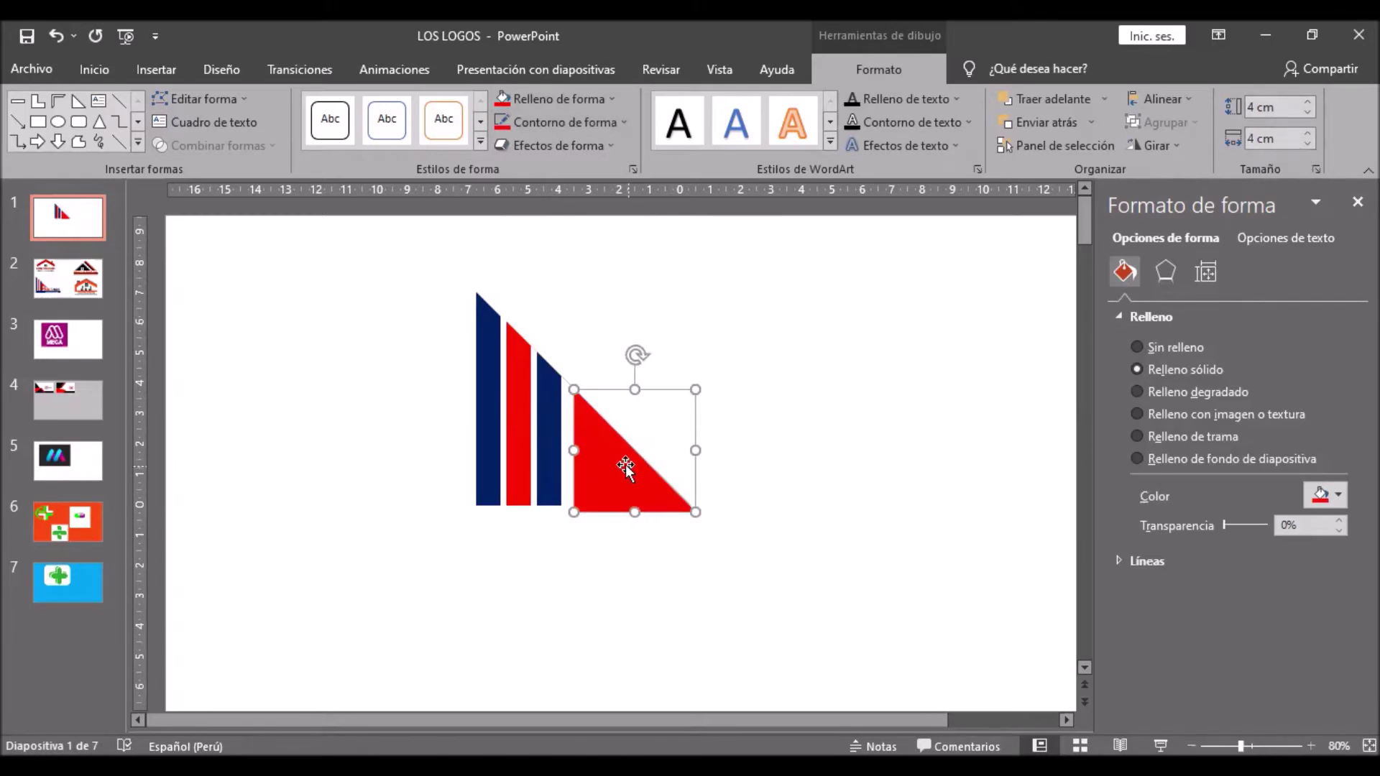
{"action": "mouse_move", "coordinate": [609, 460]}
{"action": "left_mouse_down"}
{"action": "mouse_move", "coordinate": [597, 460]}
{"action": "mouse_move", "coordinate": [612, 453]}
{"action": "left_mouse_up"}
{"action": "left_click", "coordinate": [702, 573]}
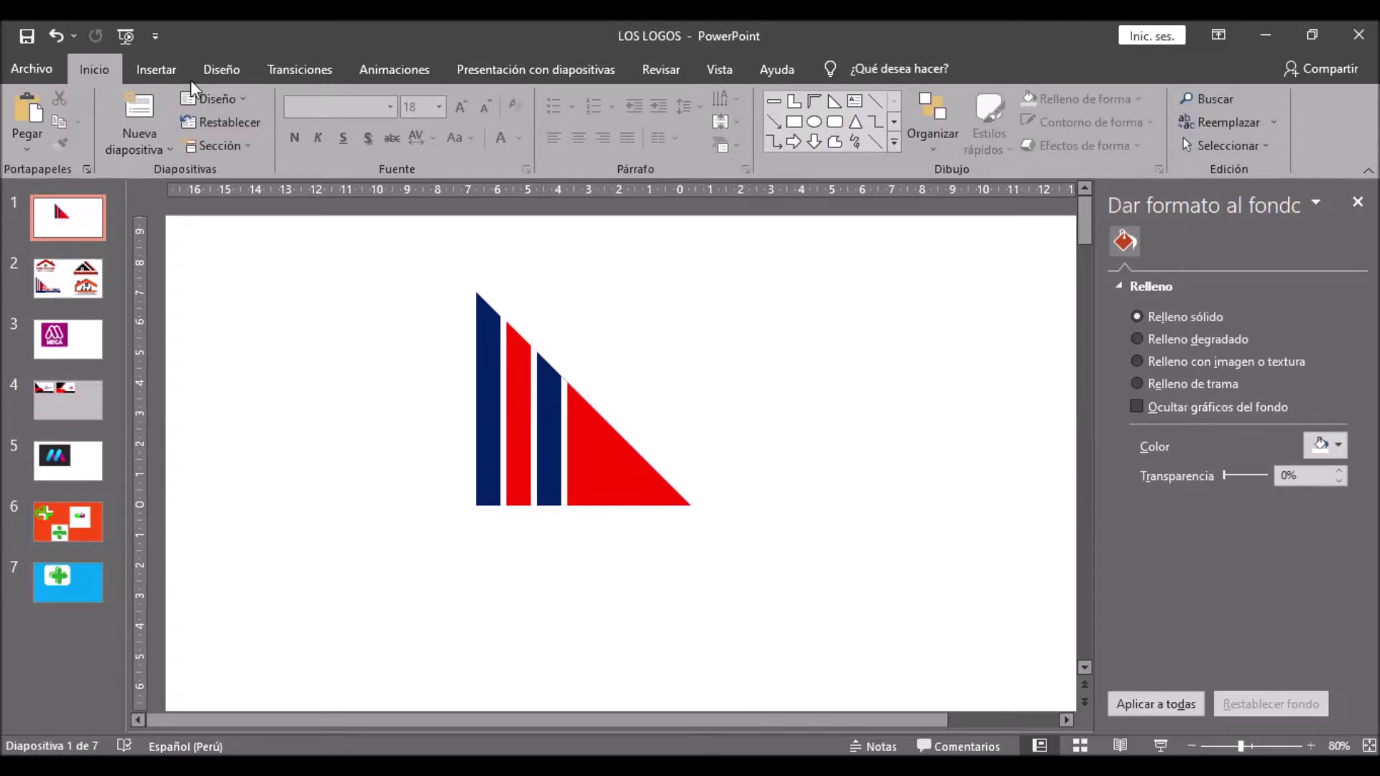
Draw an isosceles triangle over the red triangle and set it to 2 cm high and 4 cm wide
{"action": "left_click", "coordinate": [156, 69]}
{"action": "left_click", "coordinate": [371, 119]}
{"action": "left_click", "coordinate": [565, 194]}
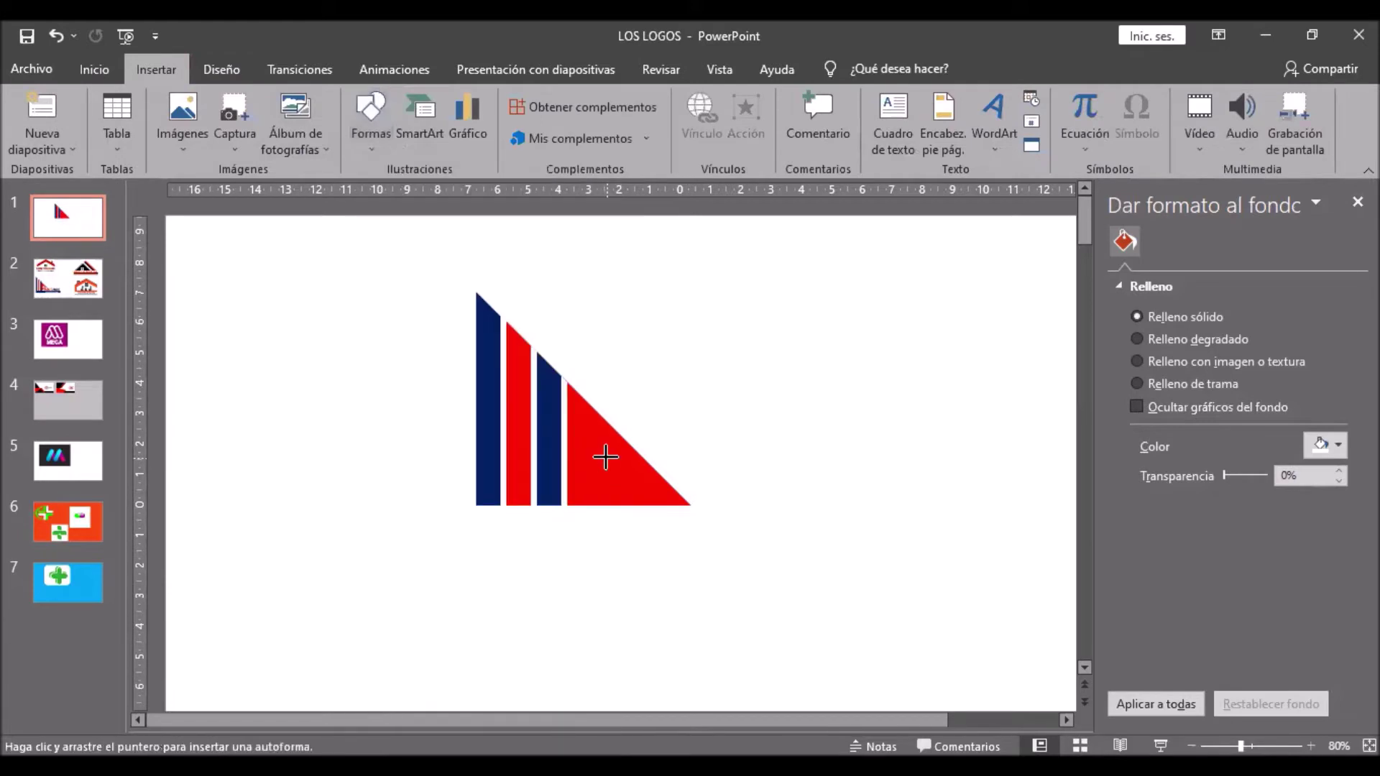
{"action": "left_click_drag", "start_coordinate": [609, 457], "coordinate": [700, 535]}
{"action": "left_click", "coordinate": [1304, 109]}
{"action": "left_click", "coordinate": [1303, 109]}
{"action": "left_click", "coordinate": [1304, 109]}
{"action": "left_click", "coordinate": [1304, 109]}
{"action": "left_click", "coordinate": [1303, 110]}
{"action": "left_click", "coordinate": [1304, 109]}
{"action": "left_click", "coordinate": [1268, 138]}
{"action": "type", "text": "4"}
{"action": "key", "text": "Return"}
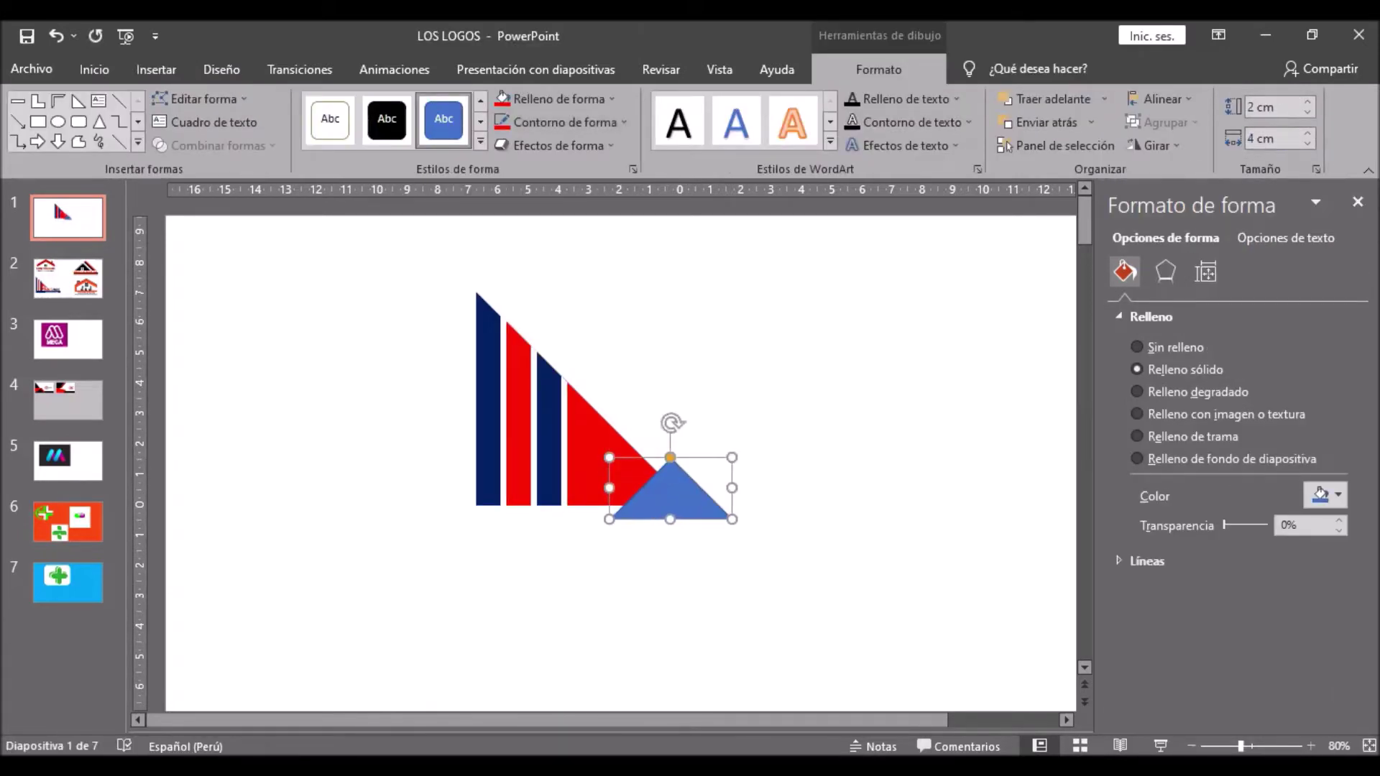
Make the isosceles triangle's fill and outline white and move it over the red triangle's base
{"action": "left_click", "coordinate": [509, 95]}
{"action": "left_click", "coordinate": [528, 92]}
{"action": "left_click", "coordinate": [507, 143]}
{"action": "left_click", "coordinate": [546, 122]}
{"action": "left_click", "coordinate": [504, 166]}
{"action": "left_click_drag", "start_coordinate": [690, 500], "coordinate": [633, 485]}
{"action": "left_click", "coordinate": [645, 573]}
Insert a circle on the red triangle and set its height and width to 0.8 cm
{"action": "left_click", "coordinate": [156, 69]}
{"action": "left_click", "coordinate": [370, 119]}
{"action": "left_click", "coordinate": [522, 193]}
{"action": "left_click", "coordinate": [583, 429]}
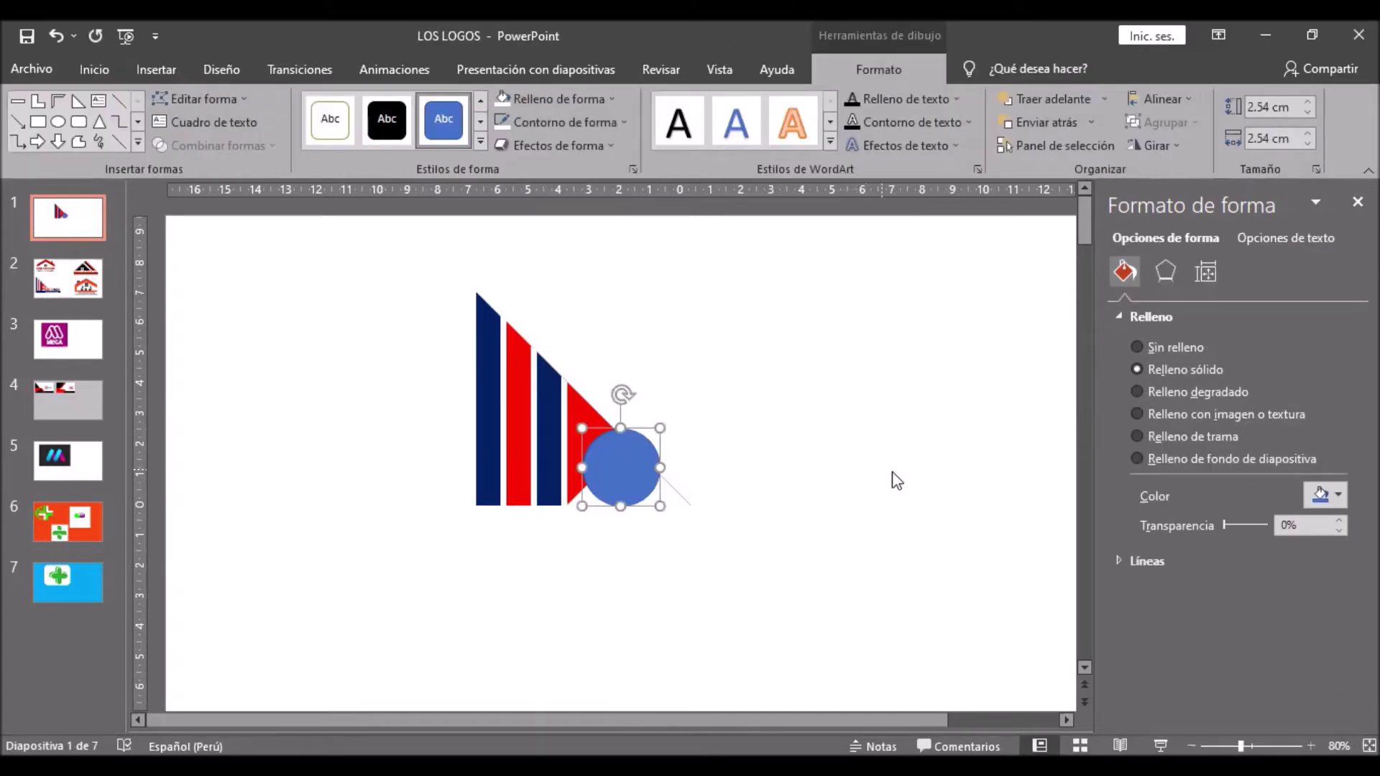
{"action": "left_click", "coordinate": [1268, 106]}
{"action": "type", "text": "0,"}
{"action": "key", "text": "Return"}
{"action": "left_click", "coordinate": [1277, 135]}
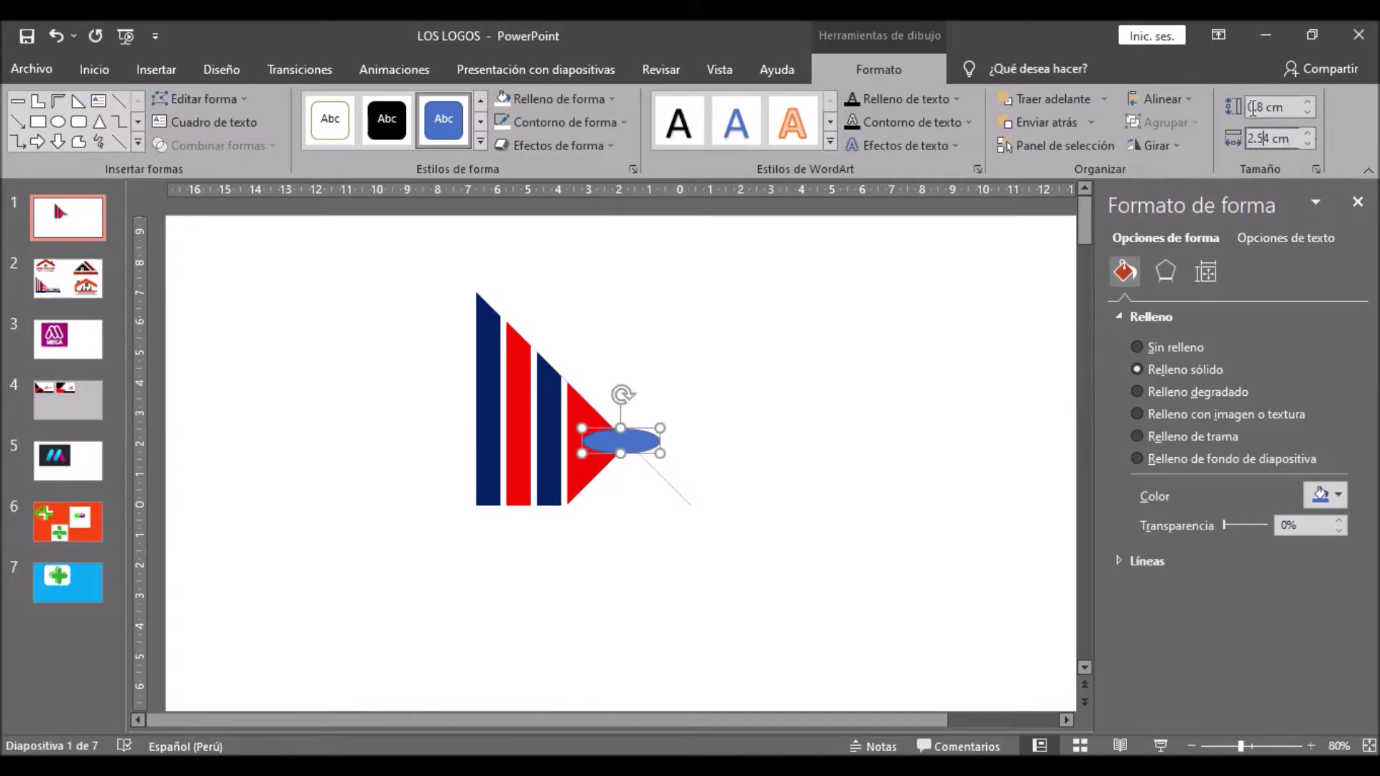
{"action": "type", "text": "0,8"}
{"action": "key", "text": "Return"}
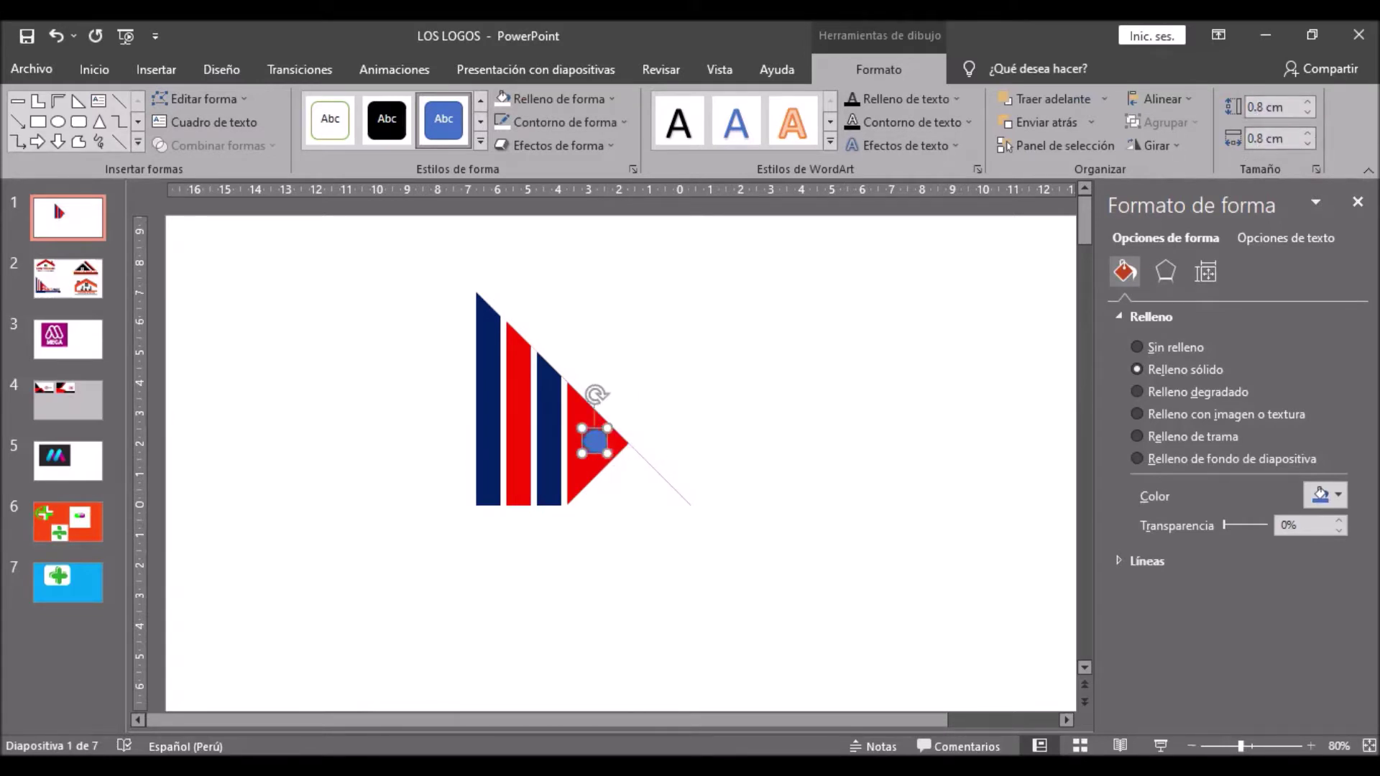
Fill the circle white and move it toward the red triangle's right tip
{"action": "left_click", "coordinate": [505, 103]}
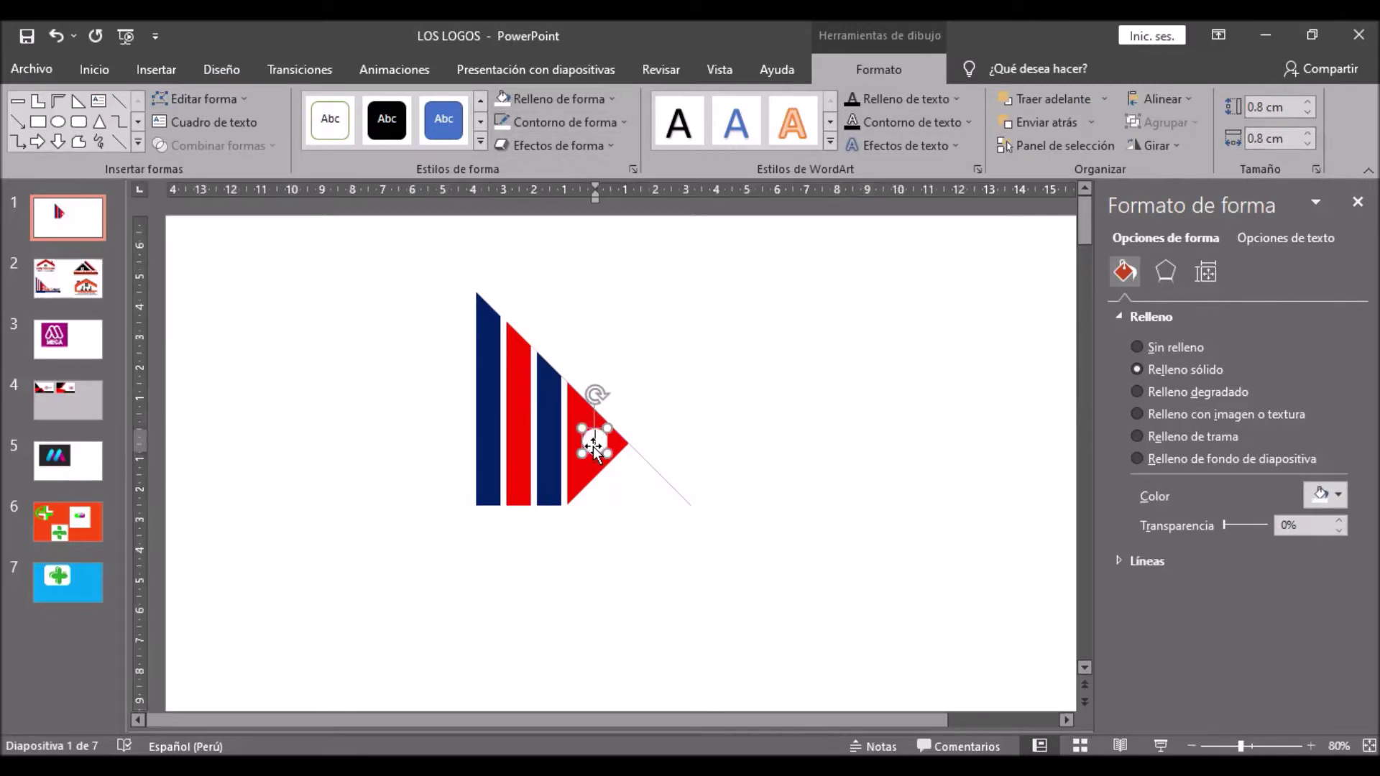
{"action": "left_click_drag", "start_coordinate": [592, 444], "coordinate": [601, 447]}
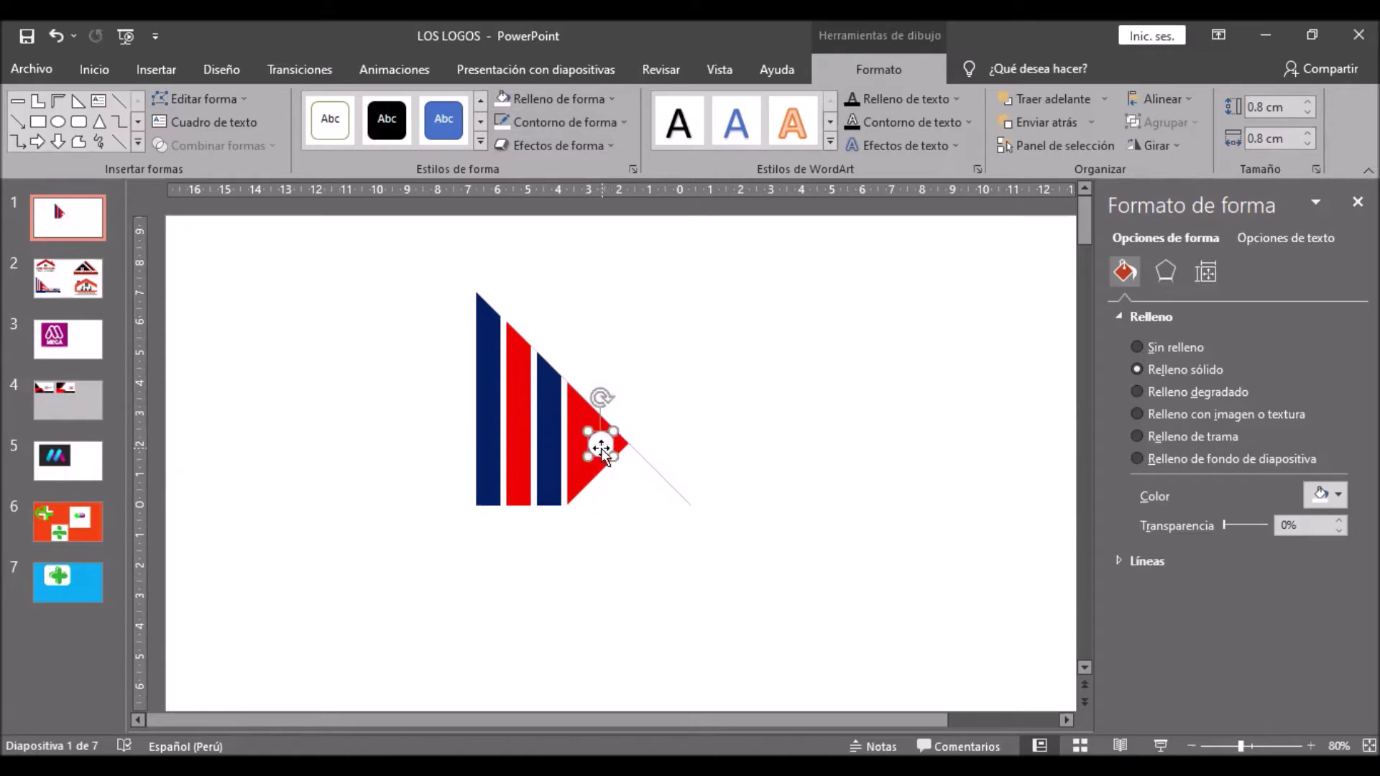
{"action": "key", "text": "Right"}
{"action": "key", "text": "Right"}
{"action": "key", "text": "Right"}
{"action": "key", "text": "Up"}
{"action": "key", "text": "Up"}
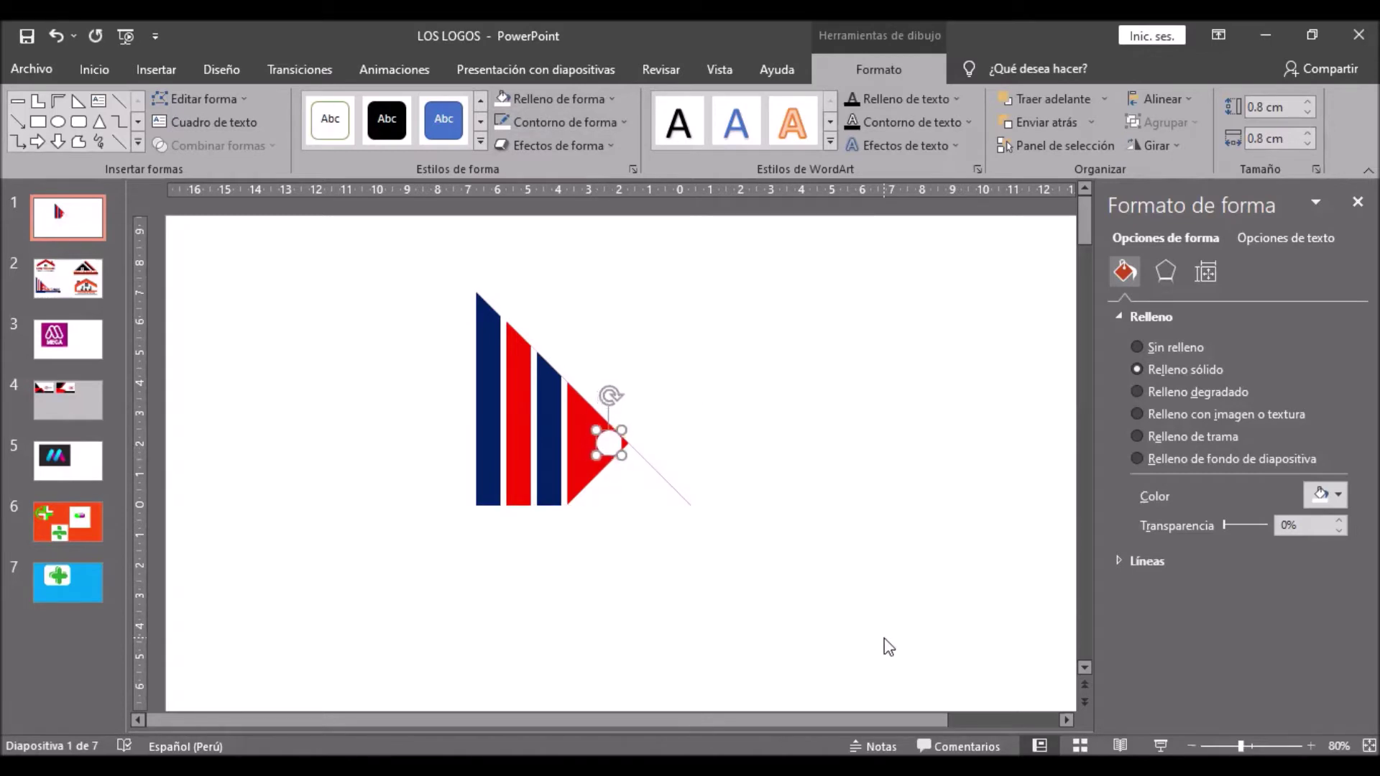
Shift the white circle back left to the middle of the red triangle
{"action": "left_click", "coordinate": [778, 550]}
{"action": "left_click", "coordinate": [611, 444]}
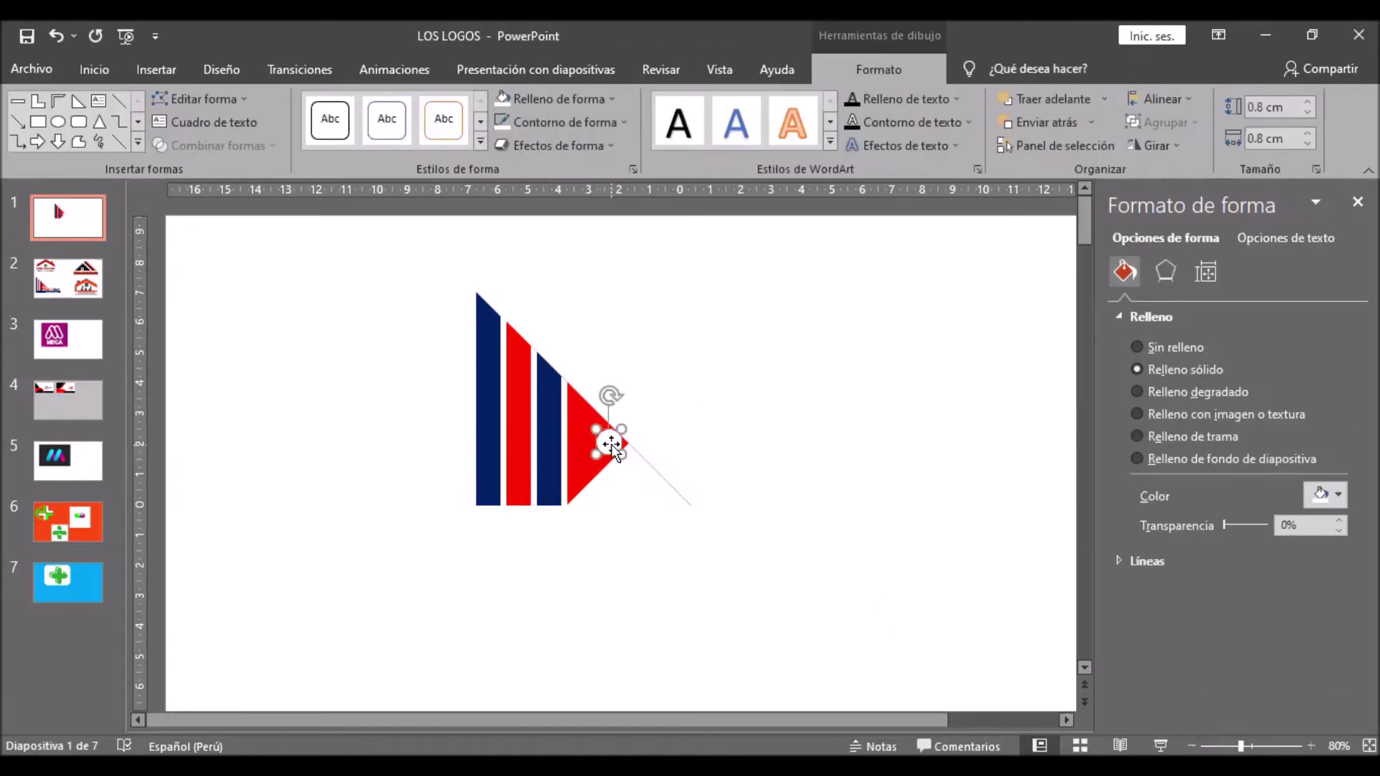
{"action": "left_click", "coordinate": [933, 576]}
{"action": "left_click", "coordinate": [614, 442]}
{"action": "key", "text": "Left"}
{"action": "key", "text": "Left"}
{"action": "key", "text": "Left"}
{"action": "key", "text": "Left"}
{"action": "key", "text": "Left"}
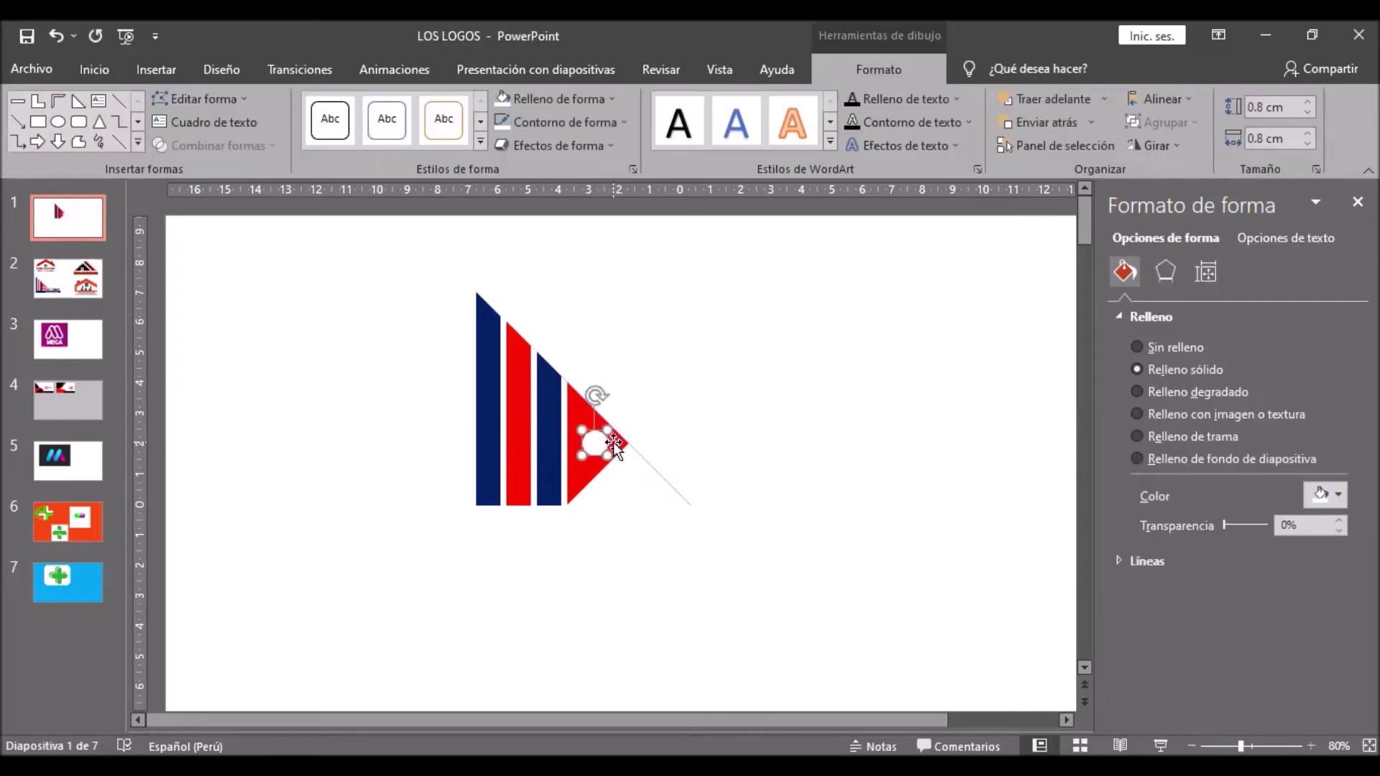
{"action": "left_click", "coordinate": [725, 476]}
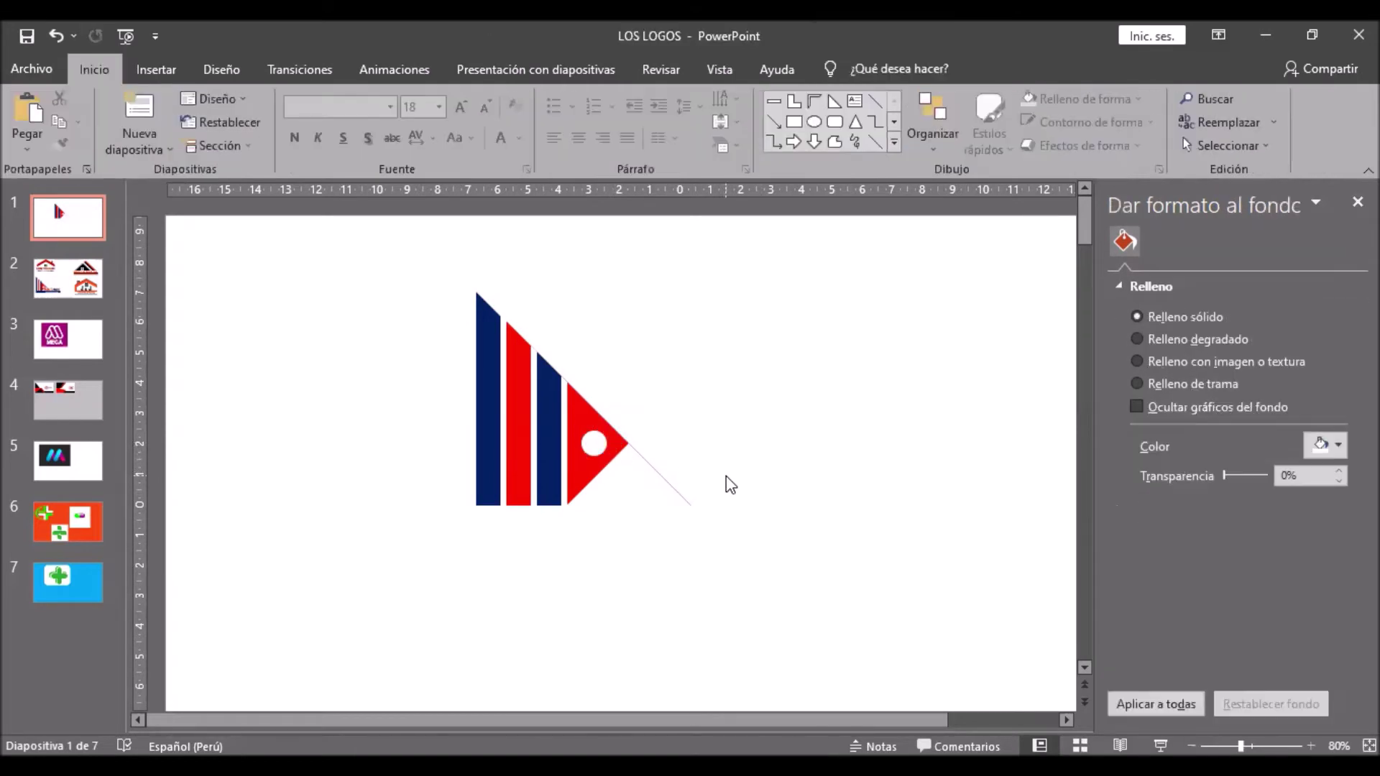
Draw a rectangle along the base of the stripes and set it to 0.7 cm high and 12 cm wide
{"action": "left_click", "coordinate": [153, 70]}
{"action": "left_click", "coordinate": [371, 118]}
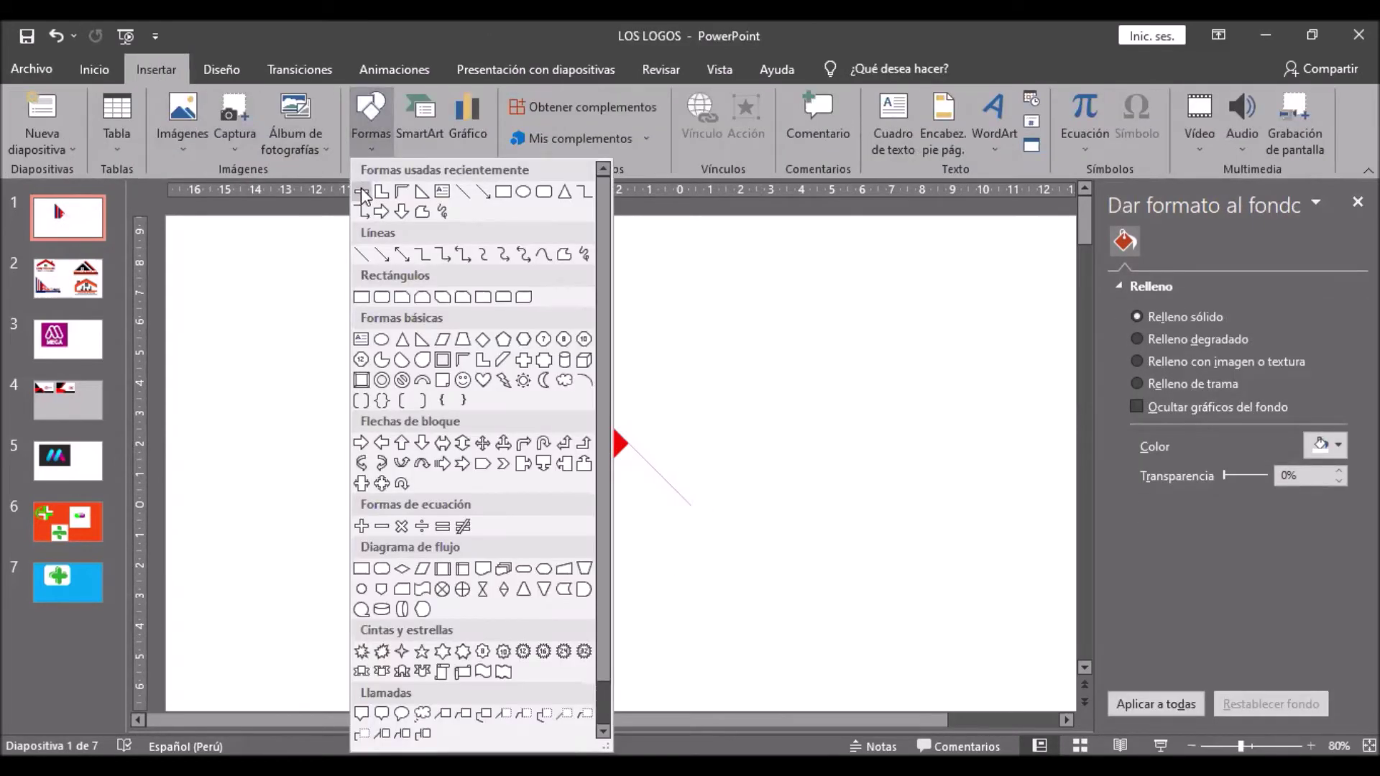
{"action": "left_click", "coordinate": [459, 198]}
{"action": "mouse_move", "coordinate": [482, 514]}
{"action": "left_mouse_down"}
{"action": "mouse_move", "coordinate": [518, 529]}
{"action": "mouse_move", "coordinate": [738, 530]}
{"action": "left_mouse_up"}
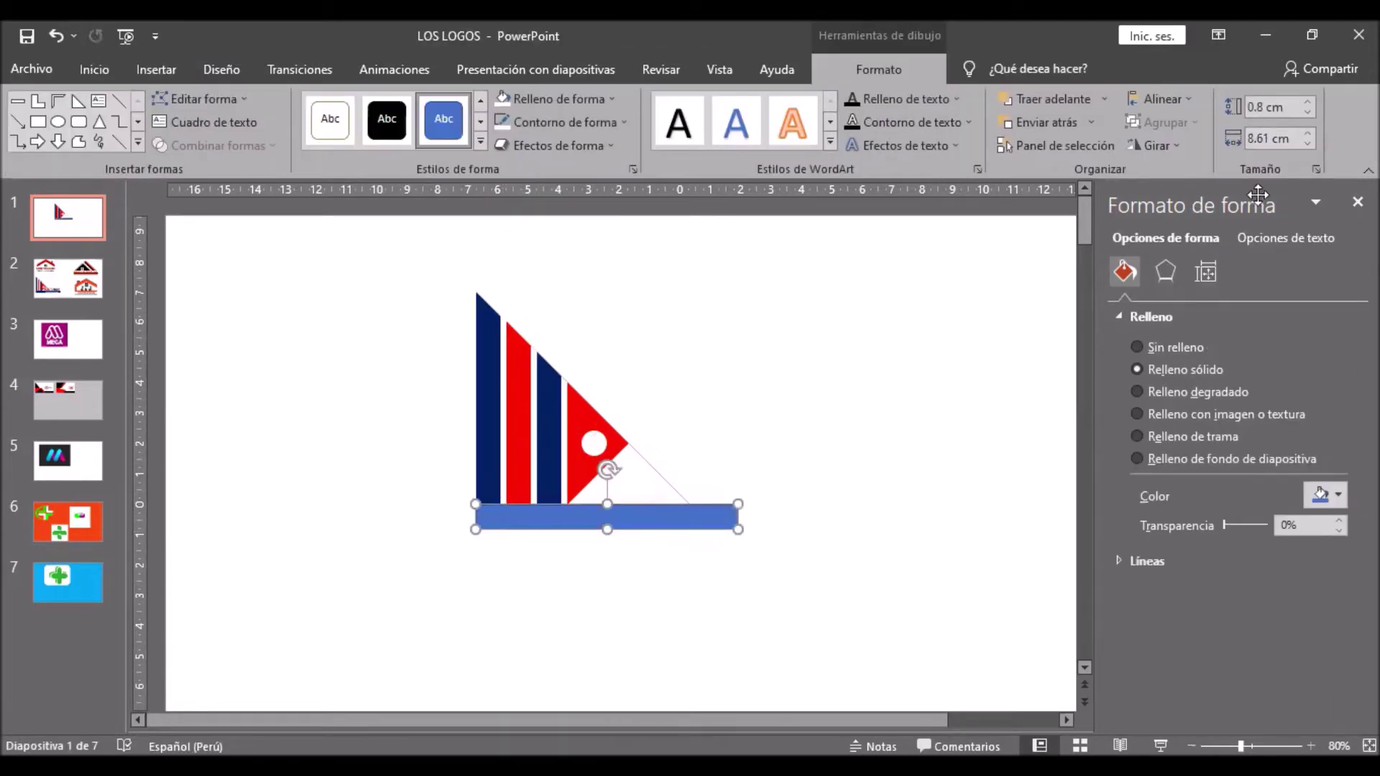
{"action": "left_click", "coordinate": [1307, 112]}
{"action": "left_click", "coordinate": [1286, 138]}
{"action": "type", "text": "12"}
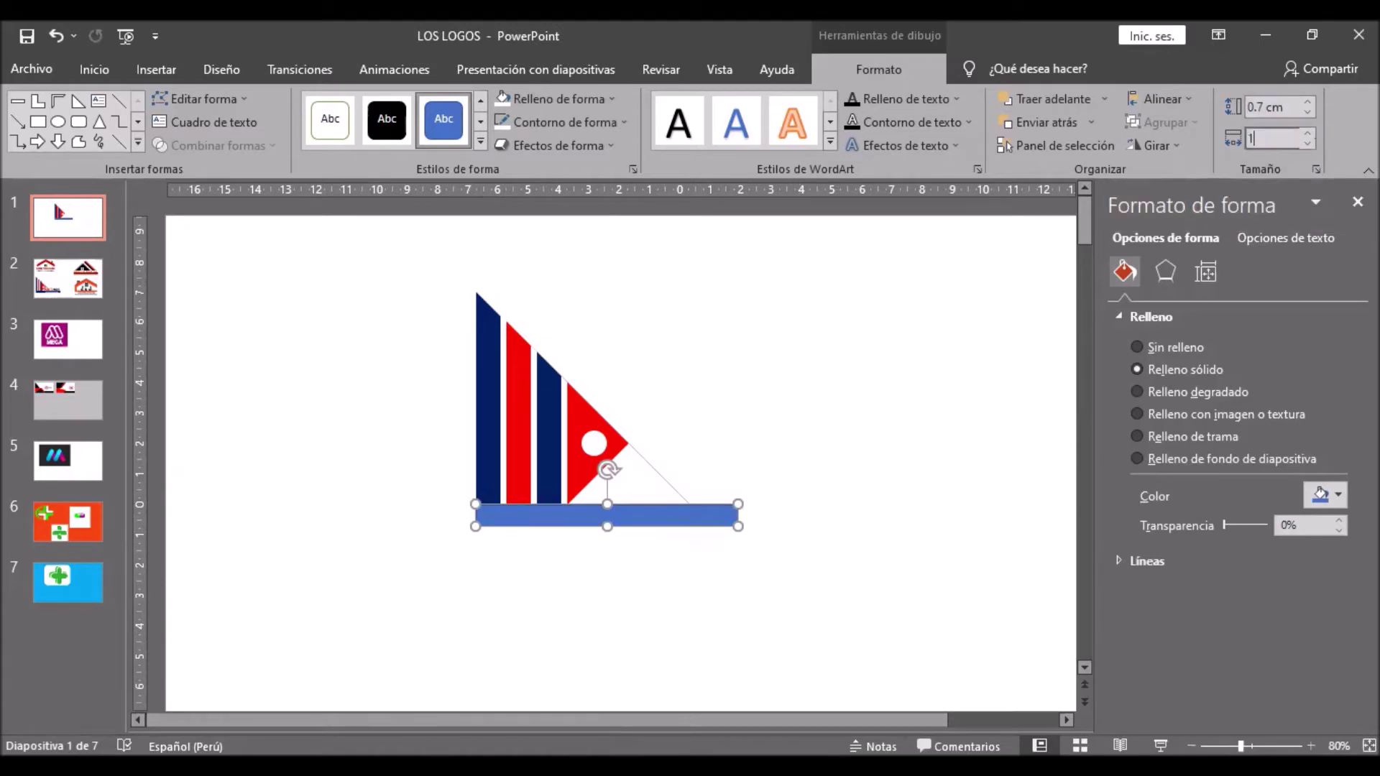
{"action": "key", "text": "Return"}
Give the base rectangle a dark blue fill and outline and align it under the stripes
{"action": "left_click", "coordinate": [543, 95]}
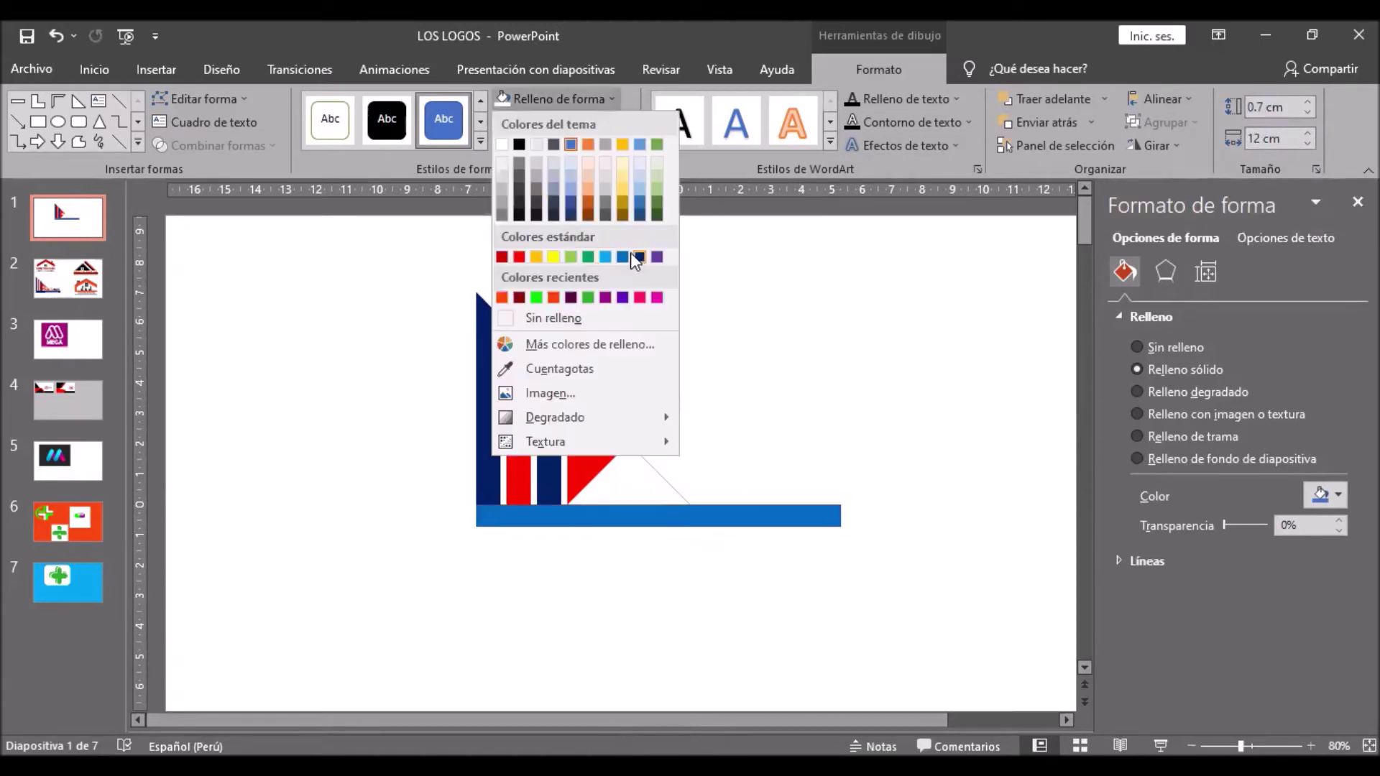
{"action": "left_click", "coordinate": [638, 257]}
{"action": "left_click", "coordinate": [637, 257]}
{"action": "left_click", "coordinate": [678, 509]}
{"action": "left_click", "coordinate": [553, 124]}
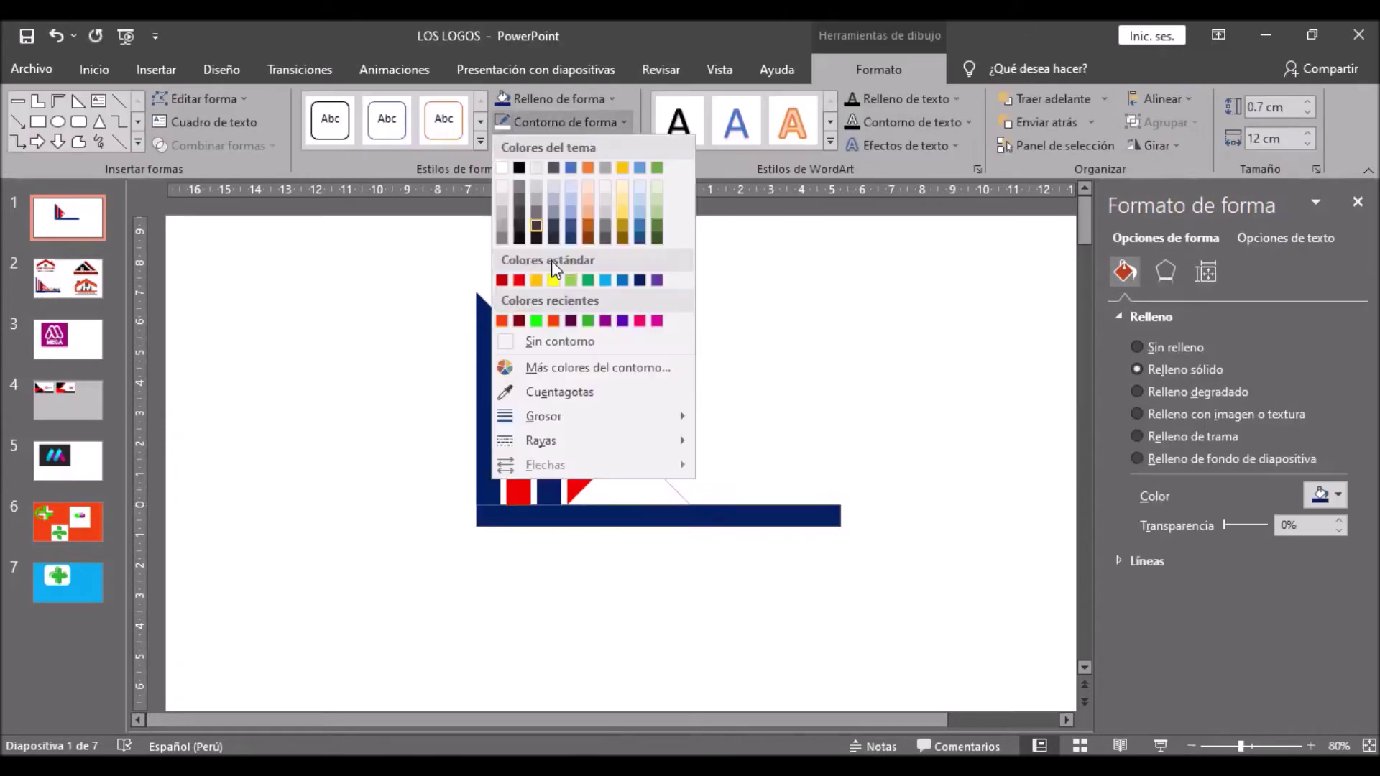
{"action": "left_click", "coordinate": [639, 277]}
{"action": "left_click", "coordinate": [638, 403]}
{"action": "mouse_move", "coordinate": [637, 503]}
{"action": "left_mouse_down"}
{"action": "mouse_move", "coordinate": [629, 517]}
{"action": "mouse_move", "coordinate": [646, 517]}
{"action": "left_mouse_up"}
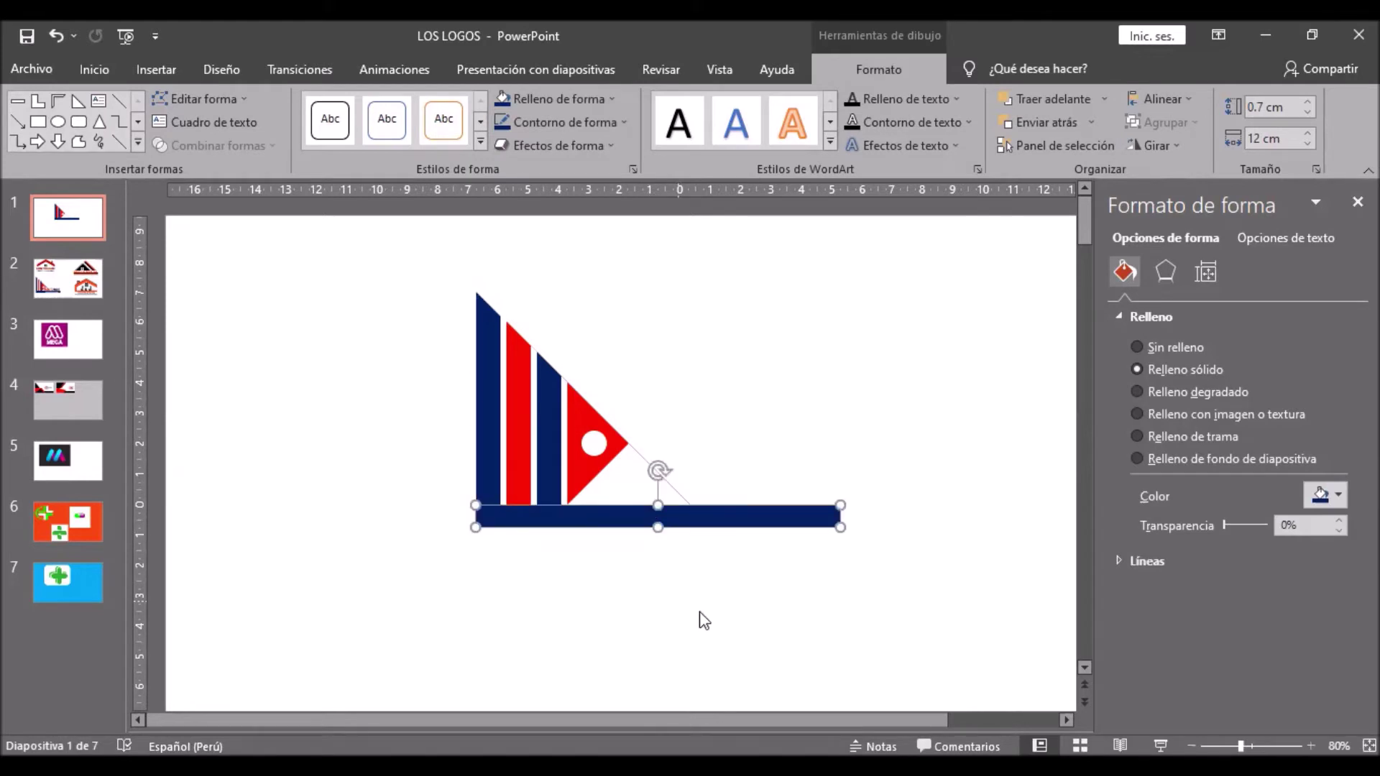
{"action": "left_click", "coordinate": [704, 618]}
Add a text box reading PUNTONOR beside the red triangle, above the base bar
{"action": "scroll", "coordinate": [707, 628], "scroll_direction": "up", "scroll_amount": 2}
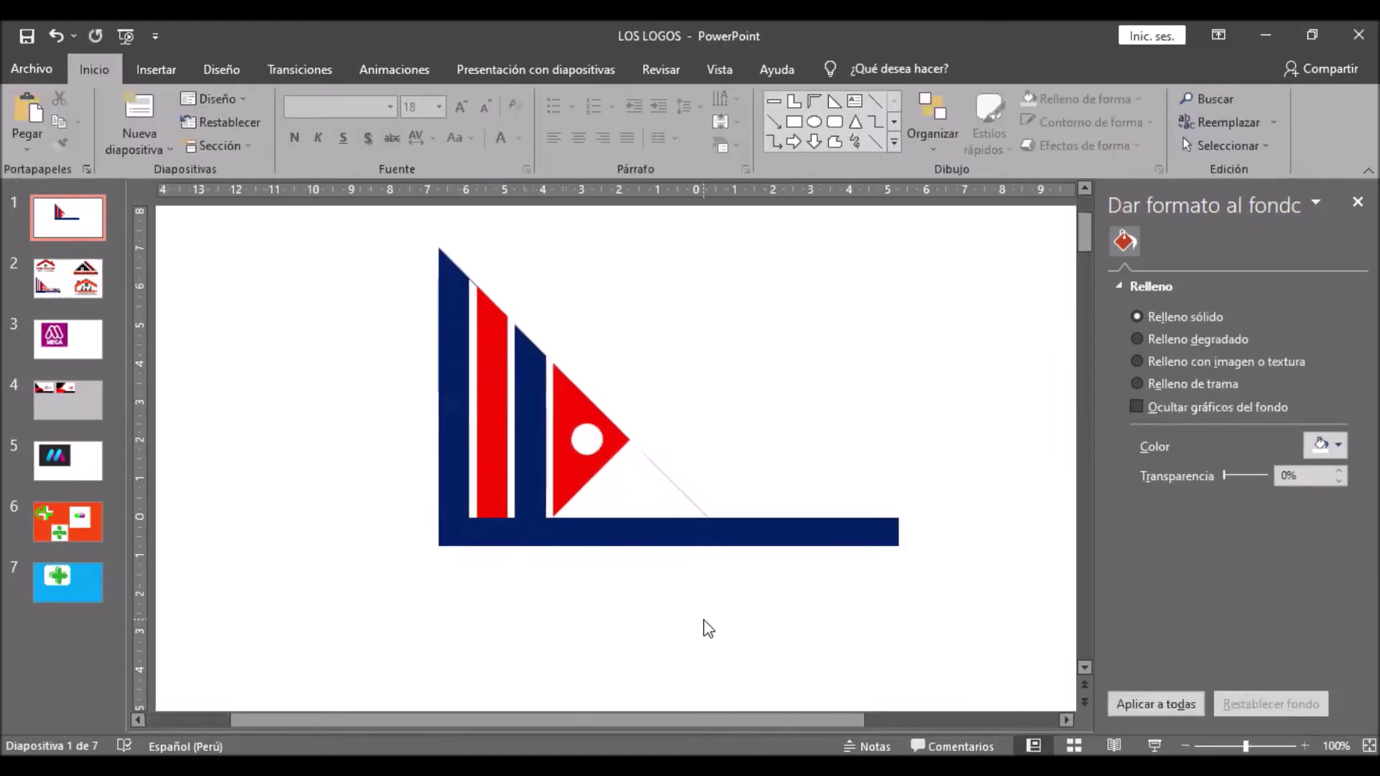
{"action": "left_click", "coordinate": [156, 69]}
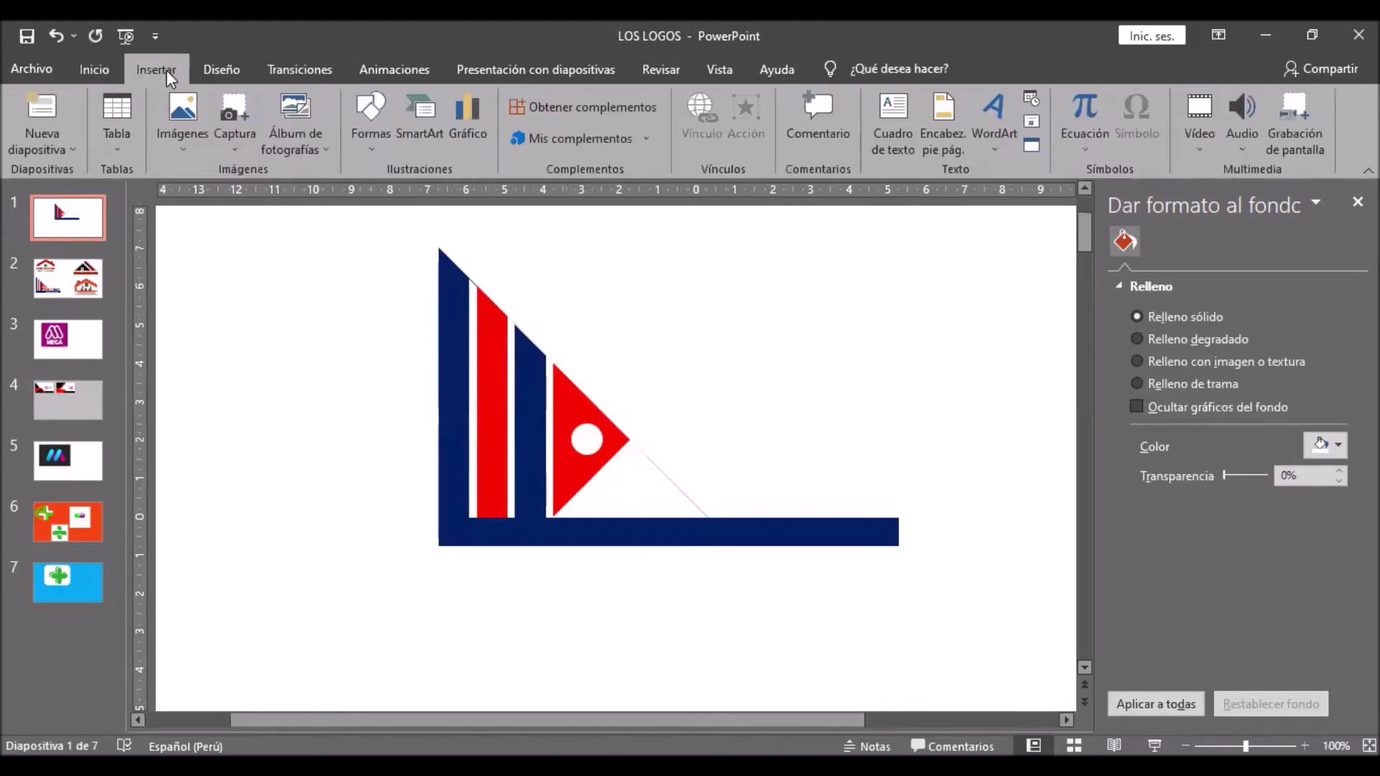
{"action": "left_click", "coordinate": [363, 153]}
{"action": "left_click", "coordinate": [440, 190]}
{"action": "left_click_drag", "start_coordinate": [668, 439], "coordinate": [715, 500]}
{"action": "left_click", "coordinate": [819, 509]}
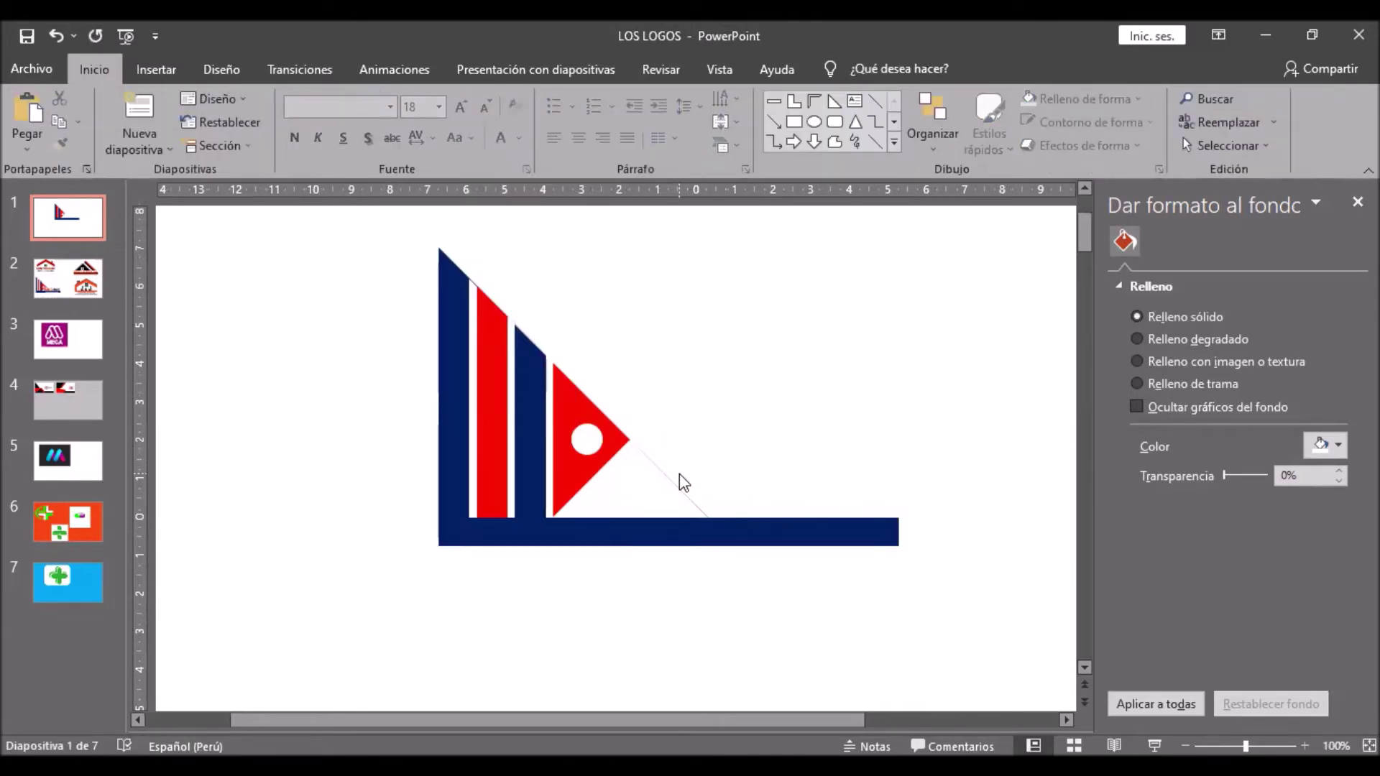
{"action": "key", "text": "ctrl+z"}
{"action": "left_click_drag", "start_coordinate": [715, 466], "coordinate": [849, 470]}
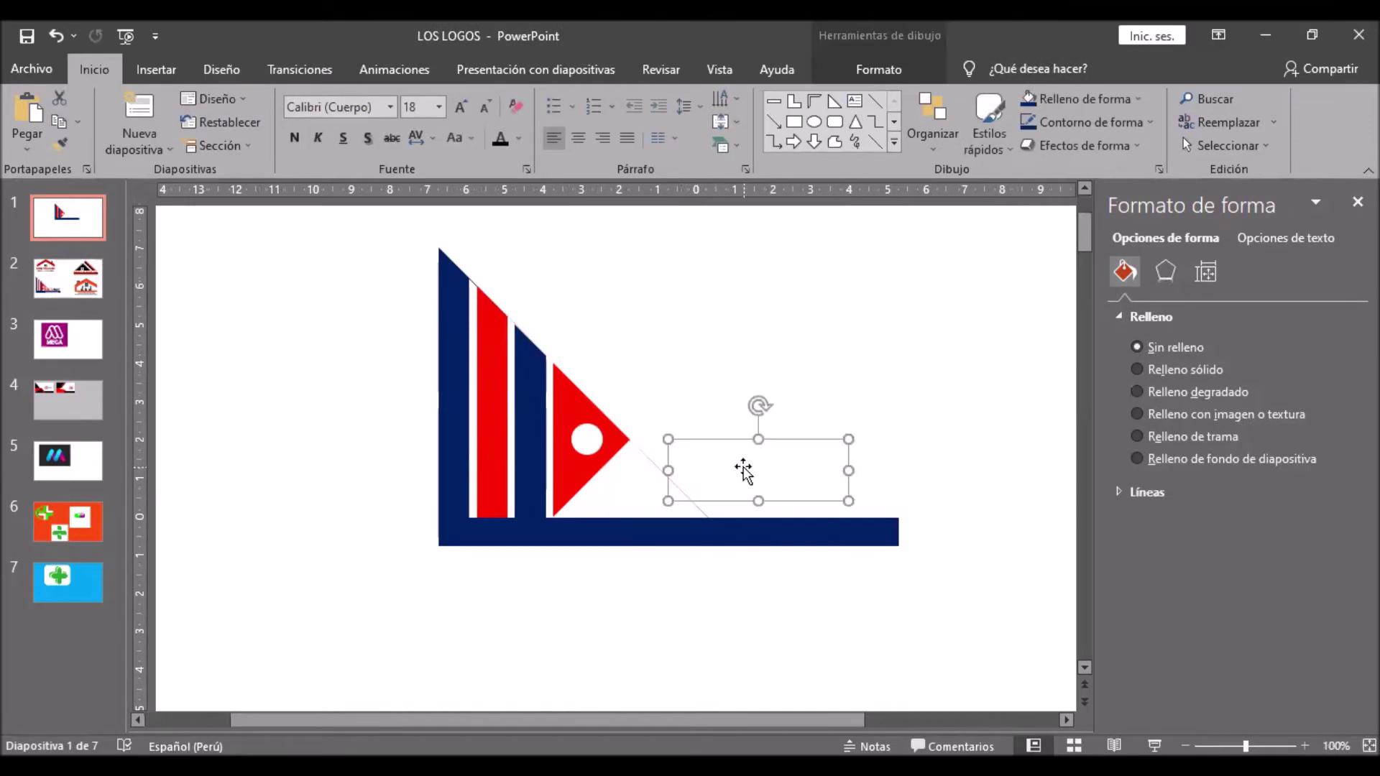
{"action": "type", "text": "PUNTONOR"}
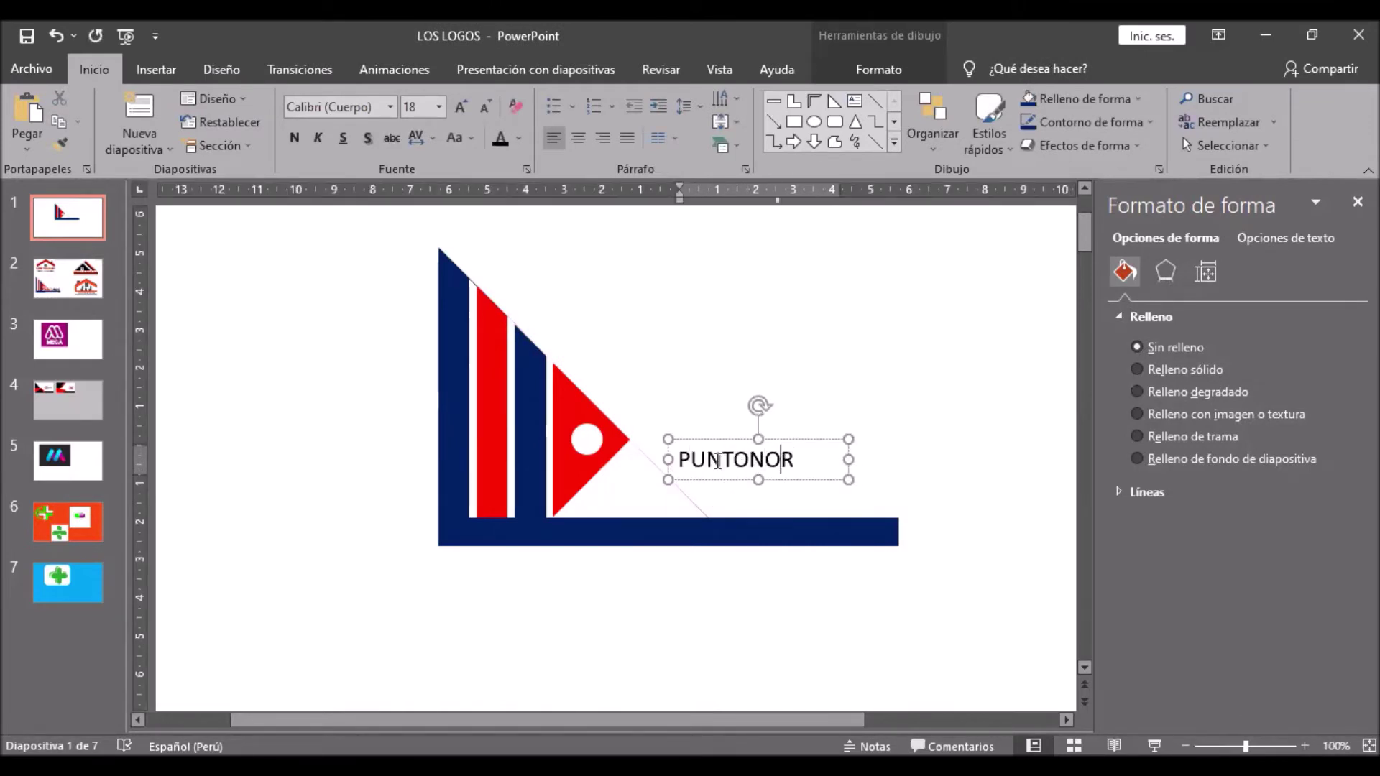
Set the font of the PUNTONOR text to Aharoni
{"action": "double_click", "coordinate": [717, 460]}
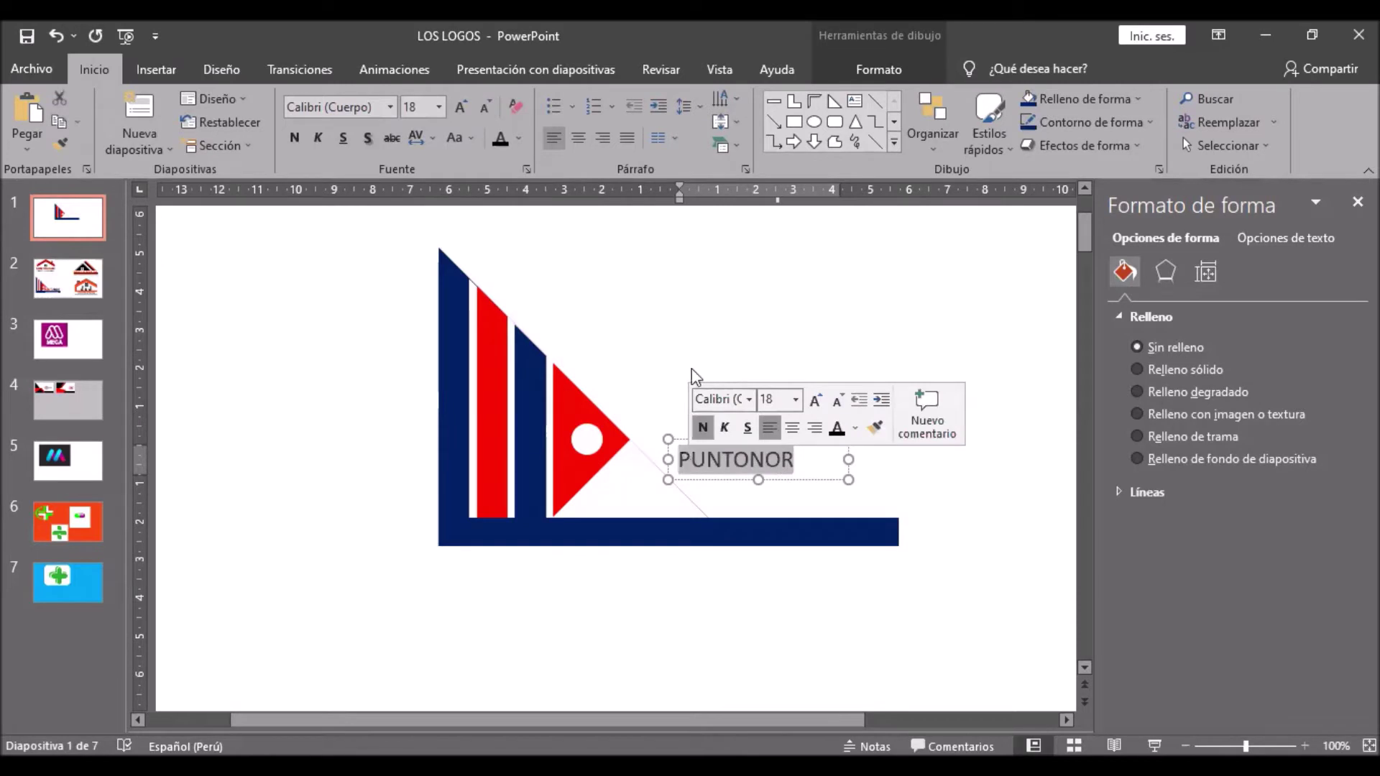
{"action": "left_click", "coordinate": [390, 114]}
{"action": "left_click", "coordinate": [390, 113]}
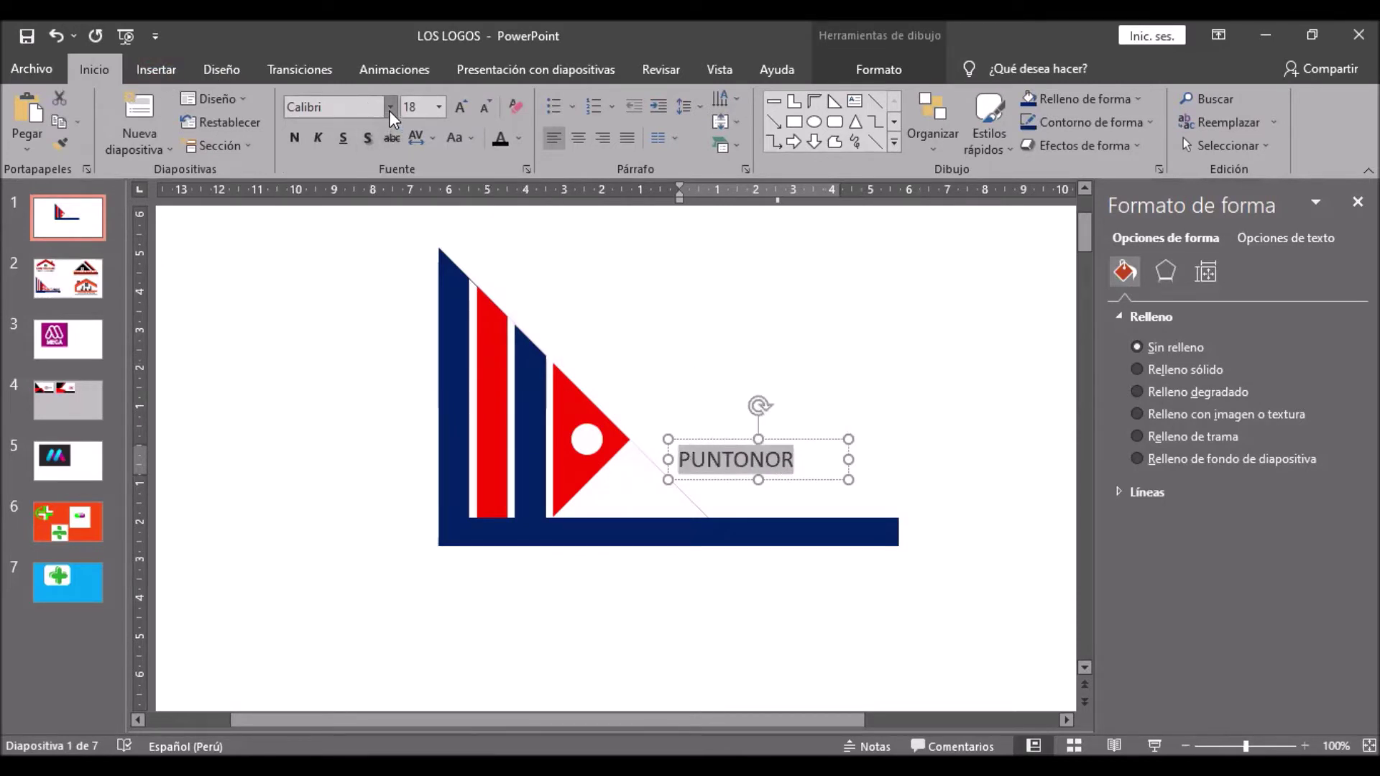
{"action": "left_click", "coordinate": [391, 107]}
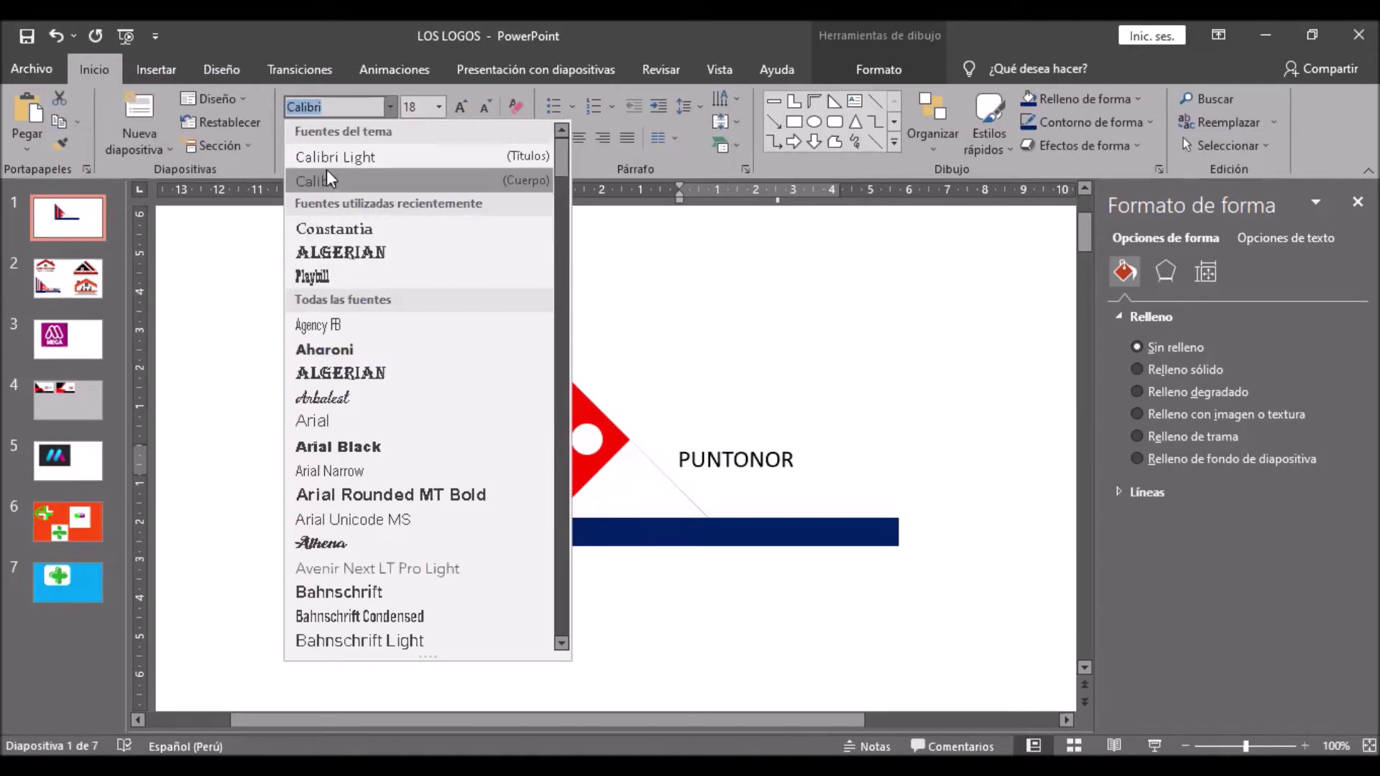
{"action": "left_click", "coordinate": [331, 348]}
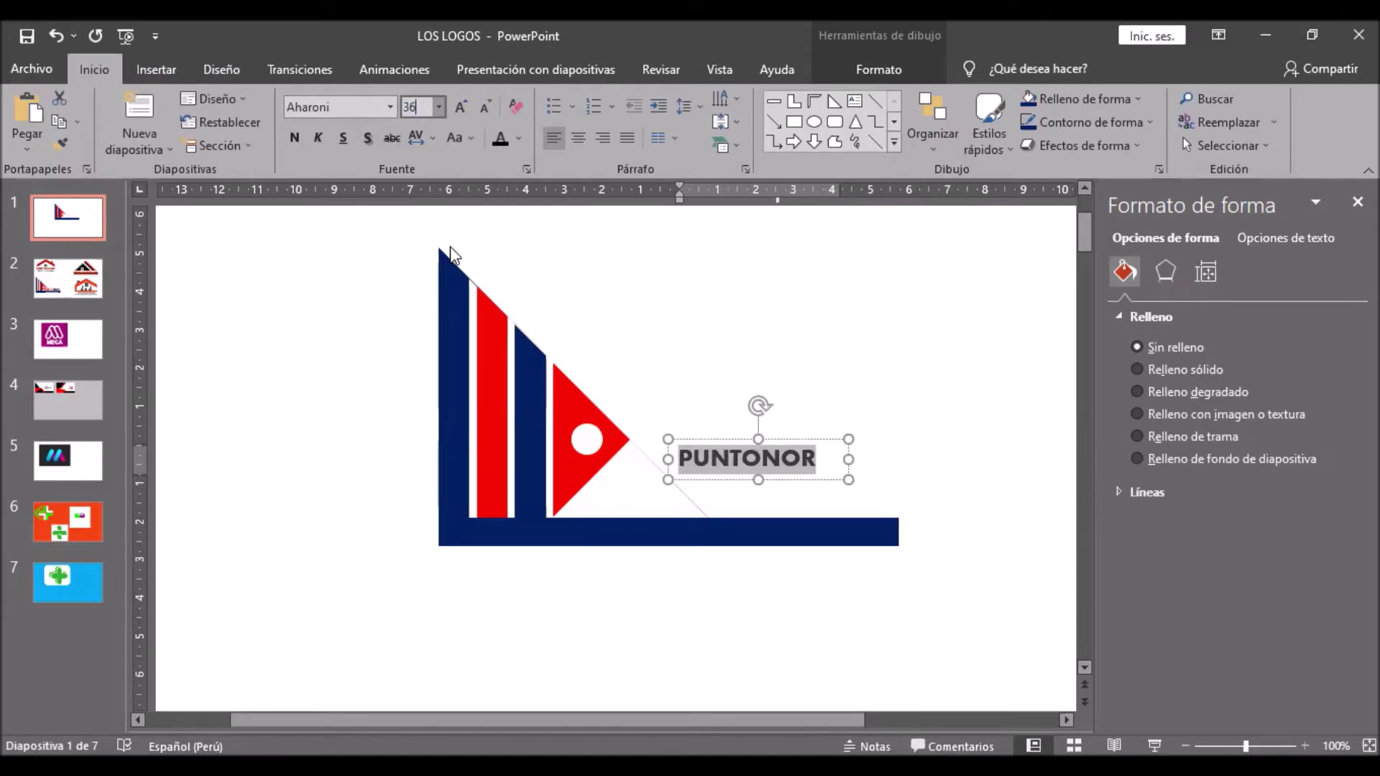
{"action": "type", "text": "36"}
{"action": "key", "text": "Return"}
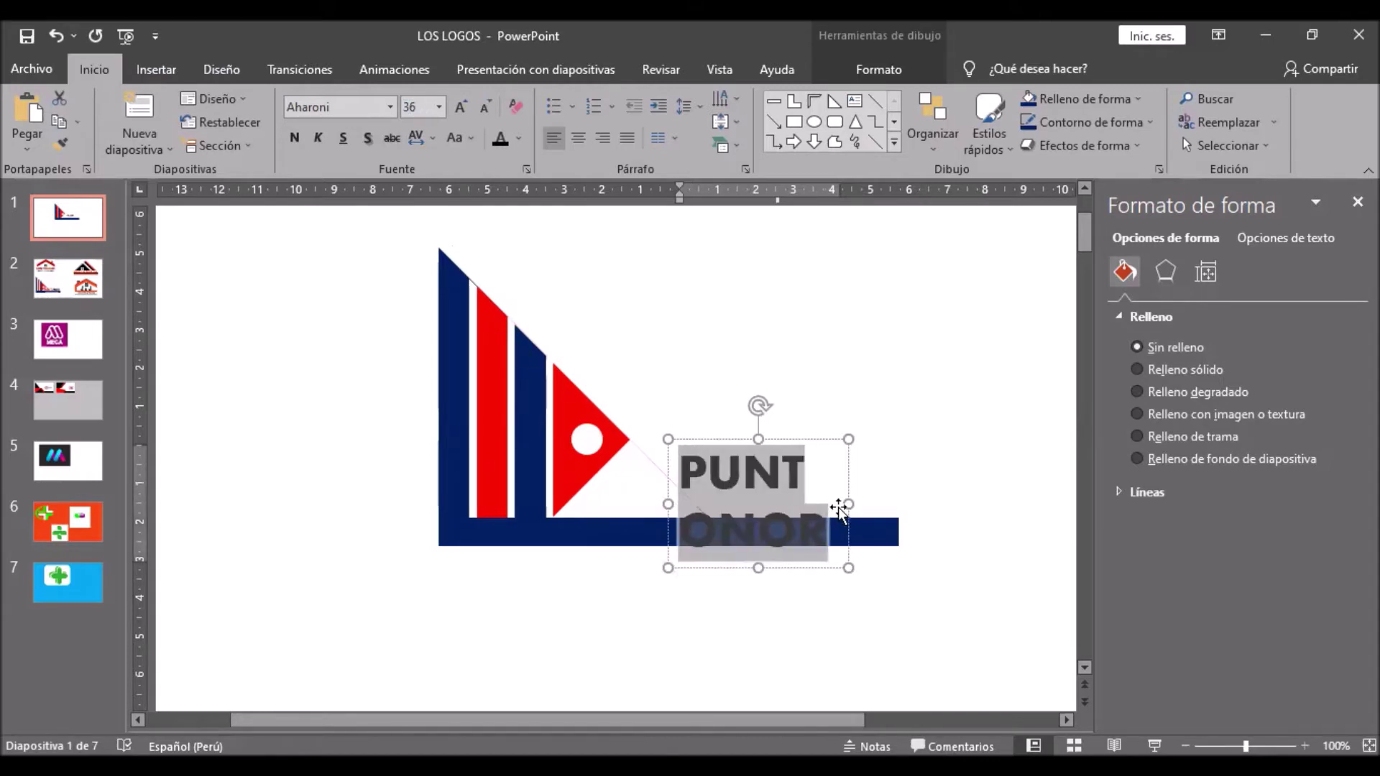
{"action": "left_click", "coordinate": [685, 524]}
{"action": "left_click", "coordinate": [648, 508]}
{"action": "key", "text": "ctrl+z"}
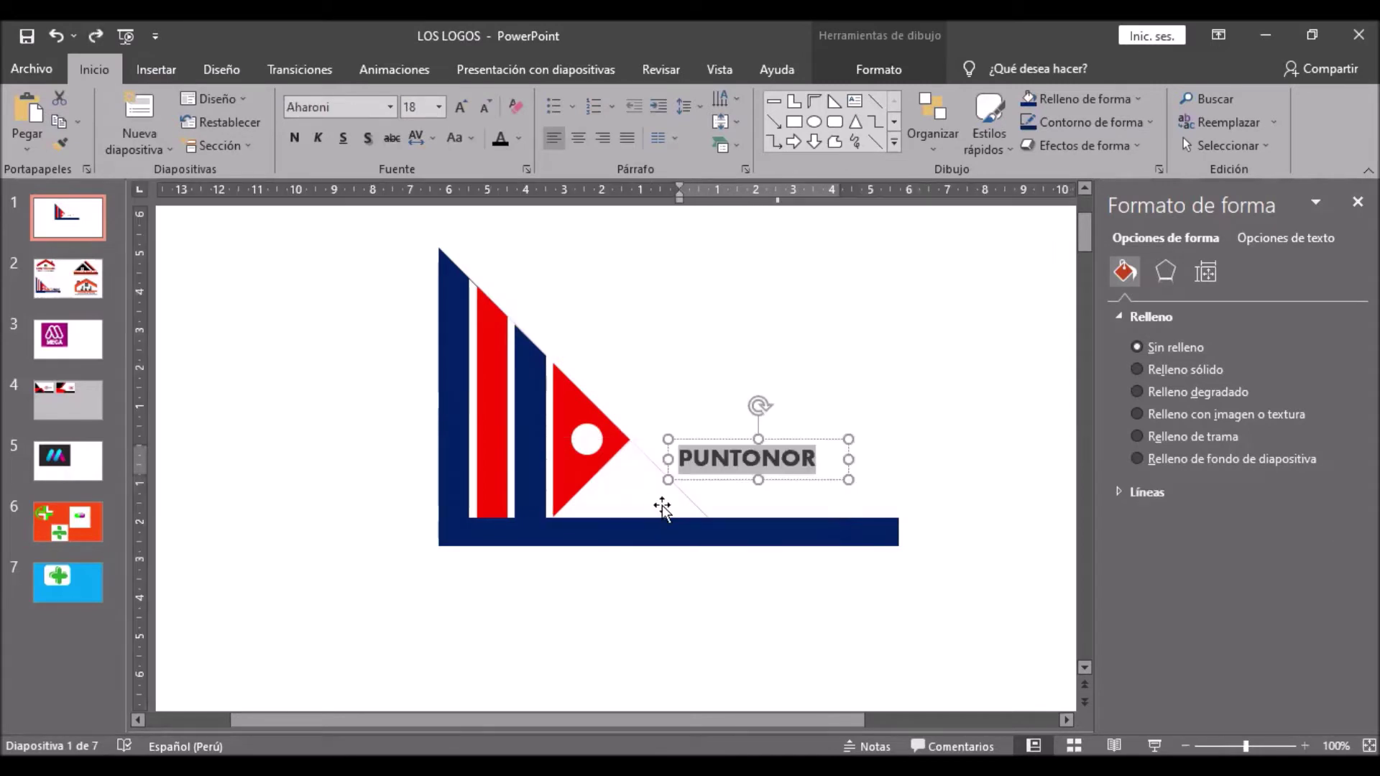
Set the PUNTONOR text to size 36 and widen its box so the word fits on one line
{"action": "type", "text": "36"}
{"action": "key", "text": "Return"}
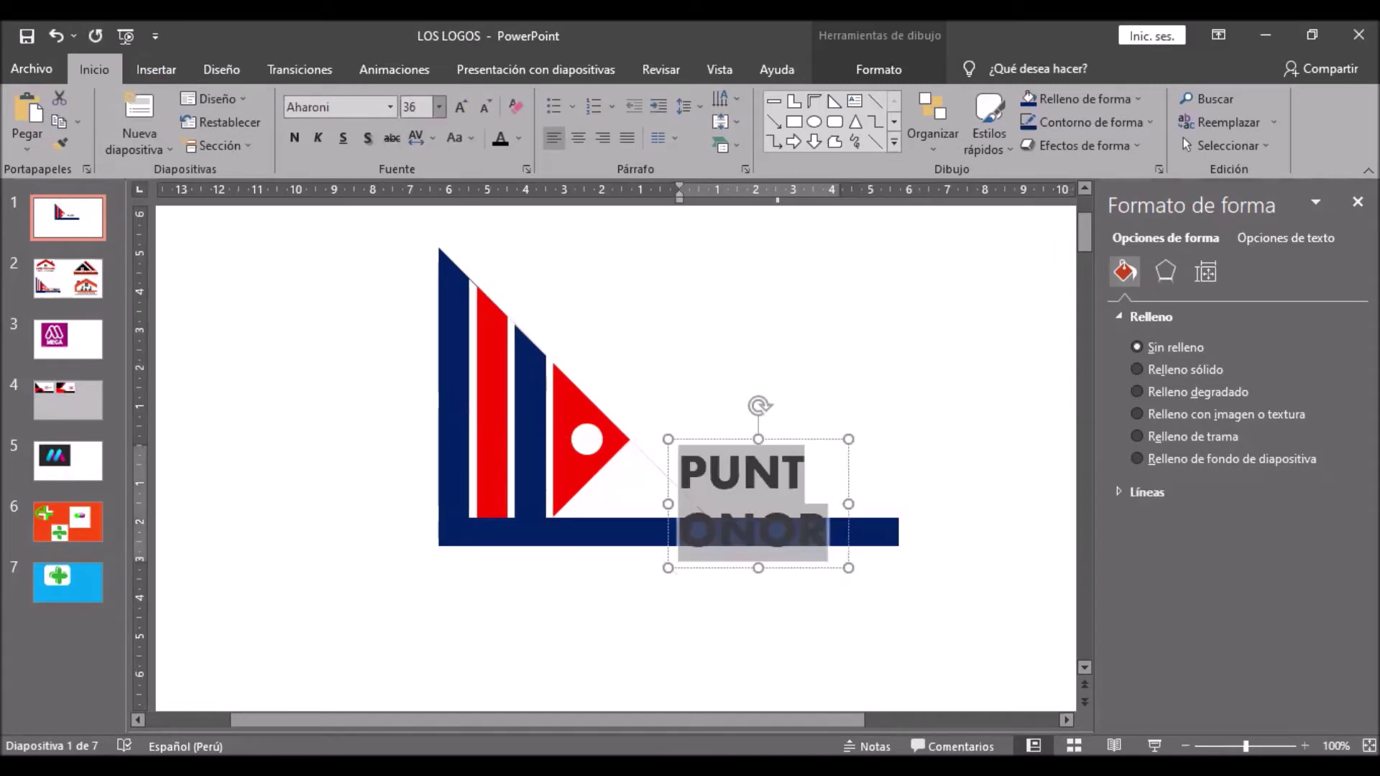
{"action": "left_click_drag", "start_coordinate": [849, 504], "coordinate": [970, 494]}
{"action": "left_click", "coordinate": [882, 474]}
{"action": "left_click", "coordinate": [783, 453]}
{"action": "left_click", "coordinate": [951, 522]}
{"action": "left_click", "coordinate": [834, 483]}
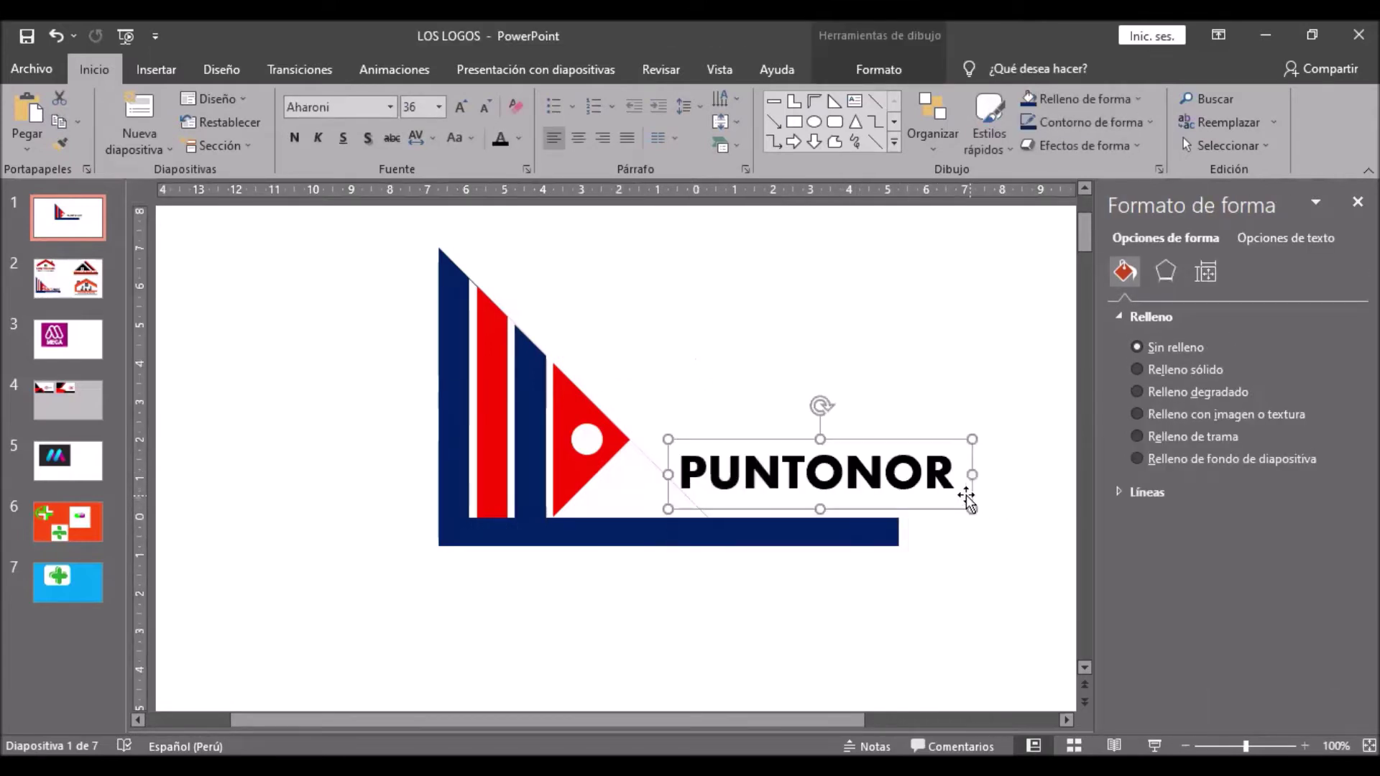
Apply the grey-filled WordArt style to the whole PUNTONOR text
{"action": "left_click", "coordinate": [860, 67]}
{"action": "left_click_drag", "start_coordinate": [680, 473], "coordinate": [959, 477]}
{"action": "left_click", "coordinate": [829, 121]}
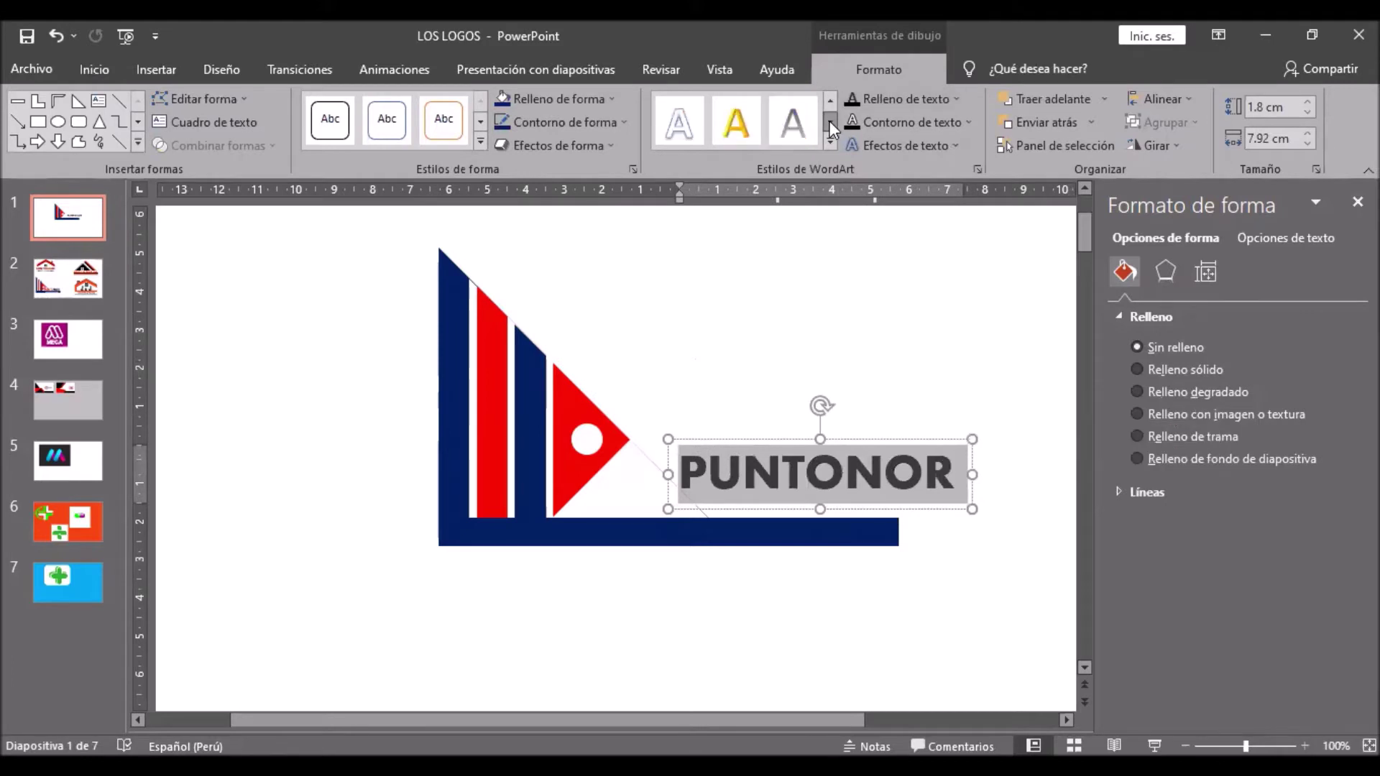
{"action": "left_click", "coordinate": [831, 121]}
{"action": "left_click", "coordinate": [679, 126]}
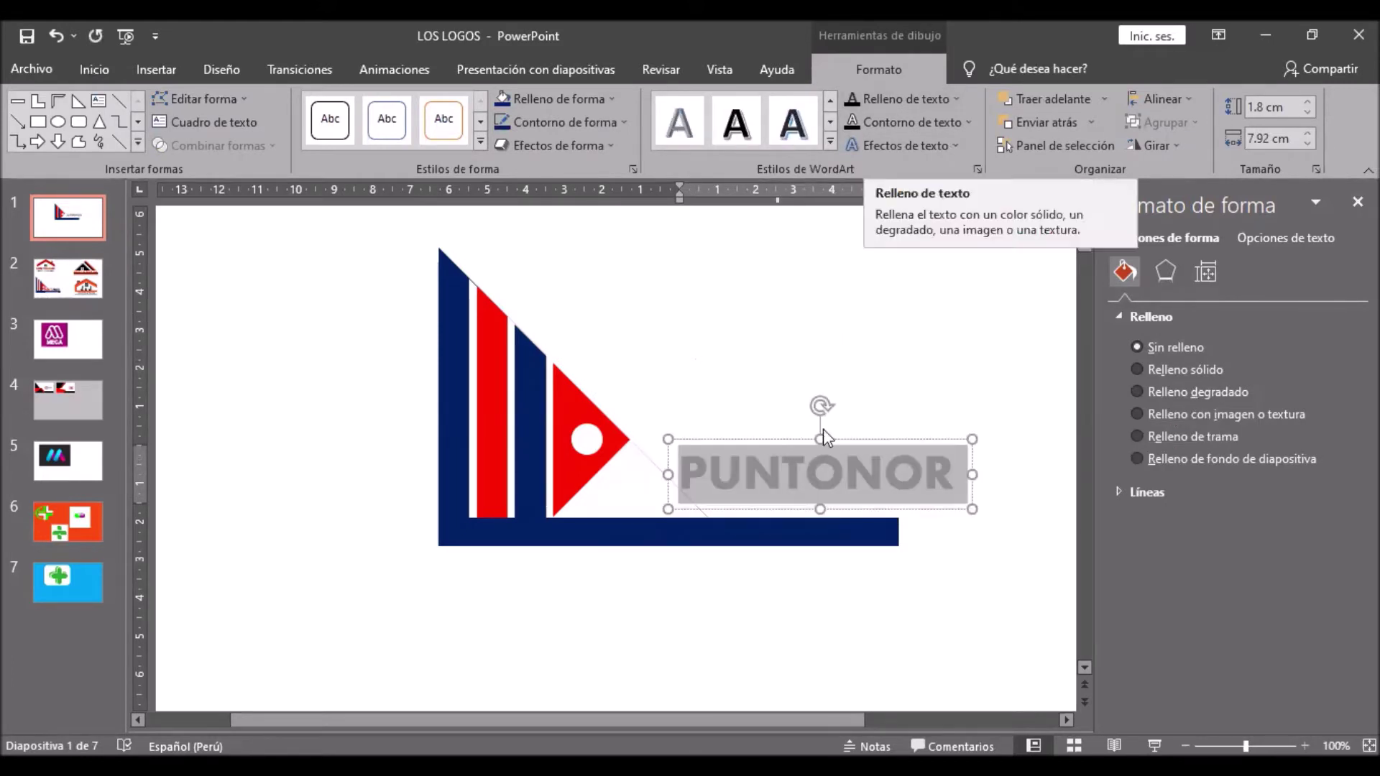
{"action": "left_click", "coordinate": [846, 464]}
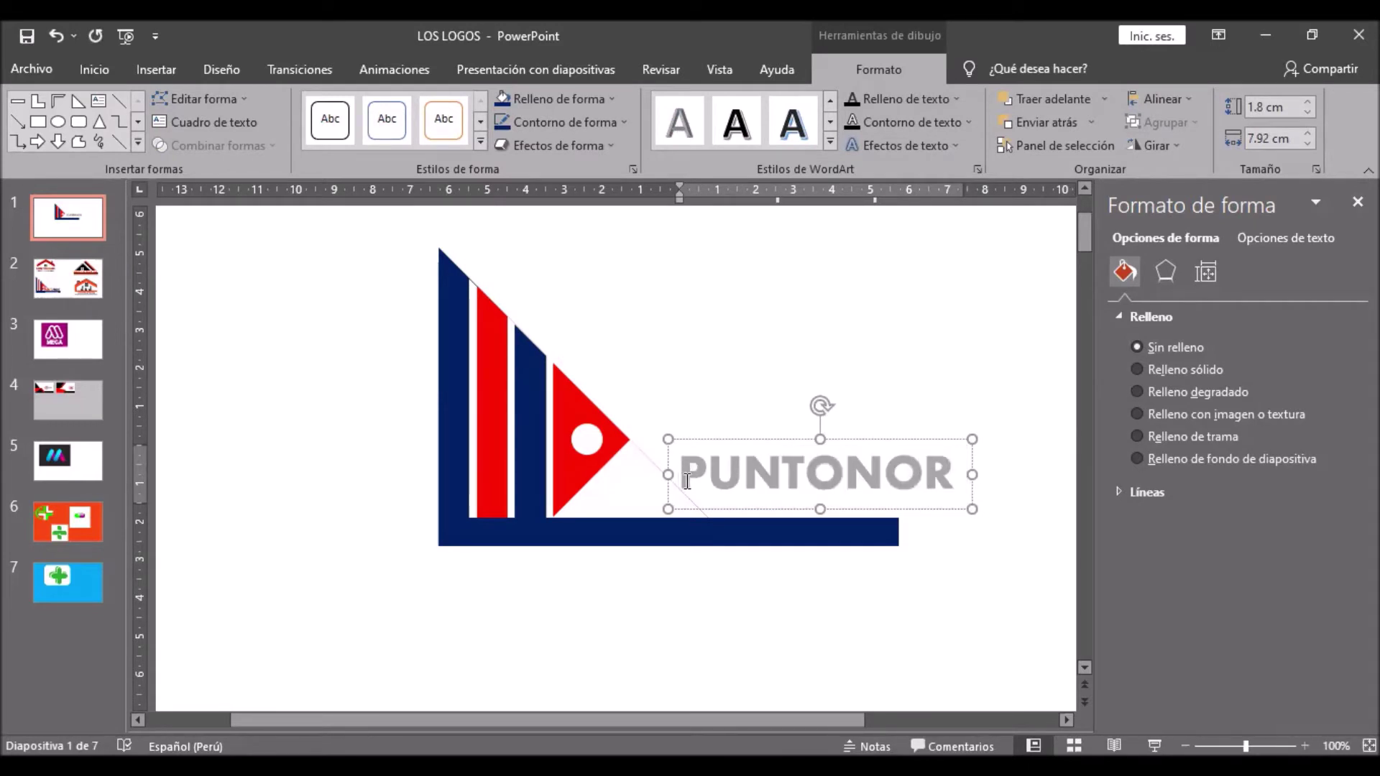
Give the letters NOR at the end of PUNTONOR a dark blue text fill
{"action": "left_click_drag", "start_coordinate": [742, 474], "coordinate": [782, 474]}
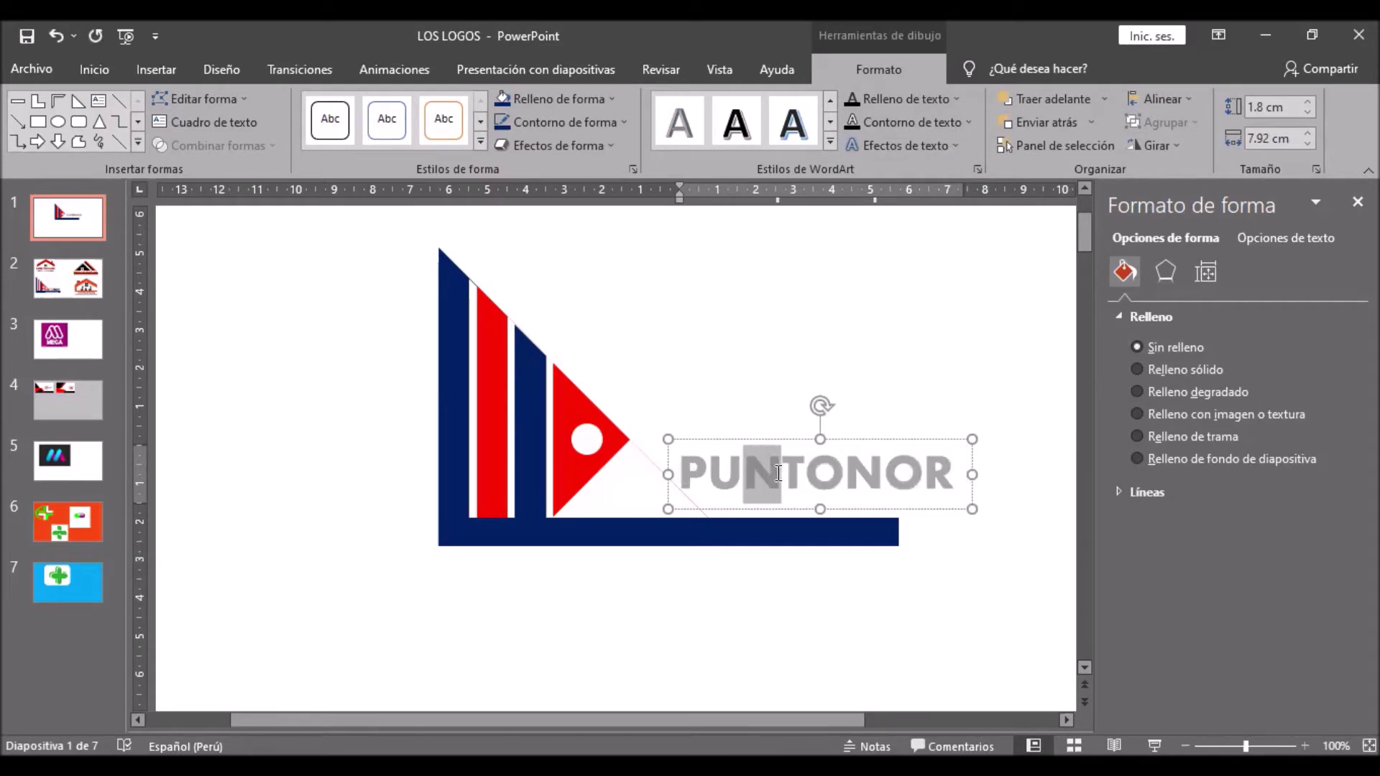
{"action": "left_click", "coordinate": [948, 478]}
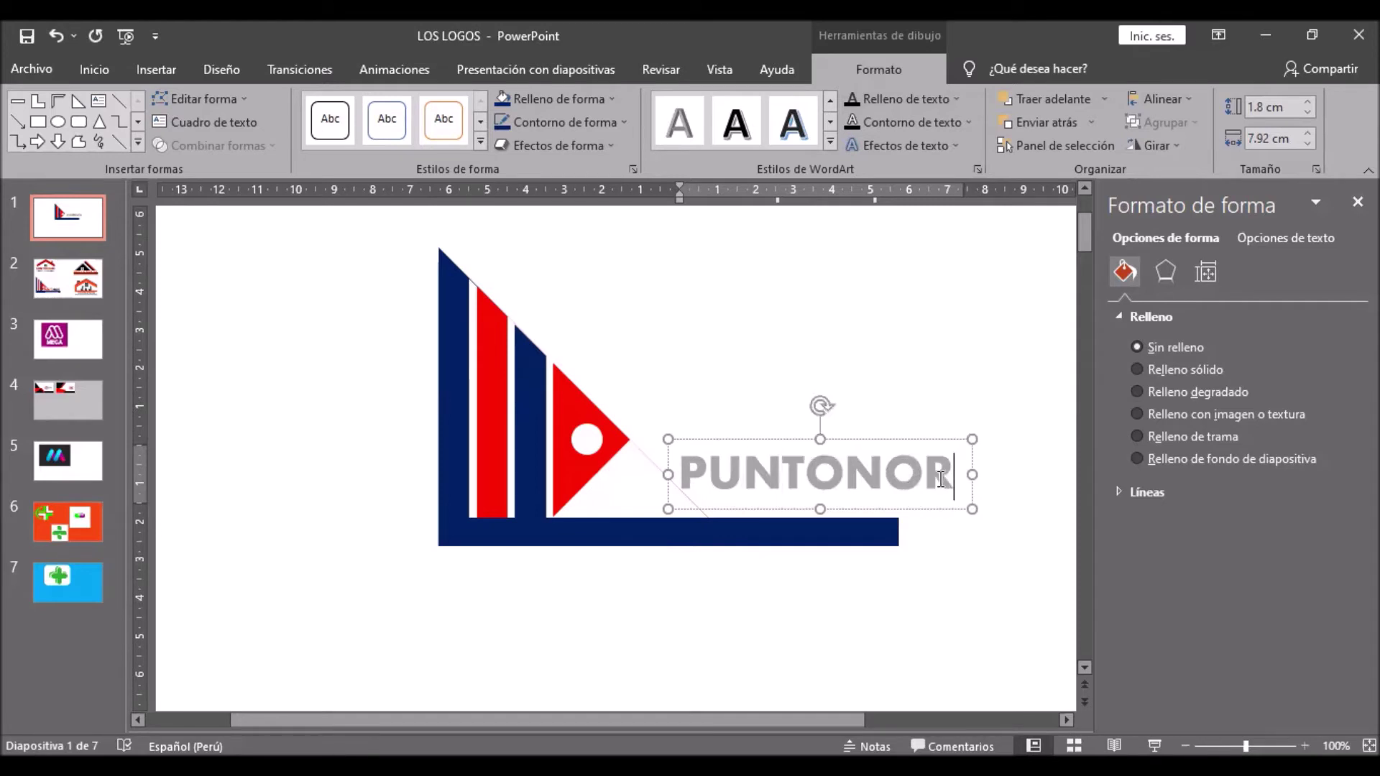
{"action": "double_click", "coordinate": [924, 479]}
{"action": "mouse_move", "coordinate": [869, 480]}
{"action": "left_mouse_down"}
{"action": "mouse_move", "coordinate": [882, 481]}
{"action": "mouse_move", "coordinate": [847, 481]}
{"action": "mouse_move", "coordinate": [947, 481]}
{"action": "mouse_move", "coordinate": [846, 480]}
{"action": "left_mouse_up"}
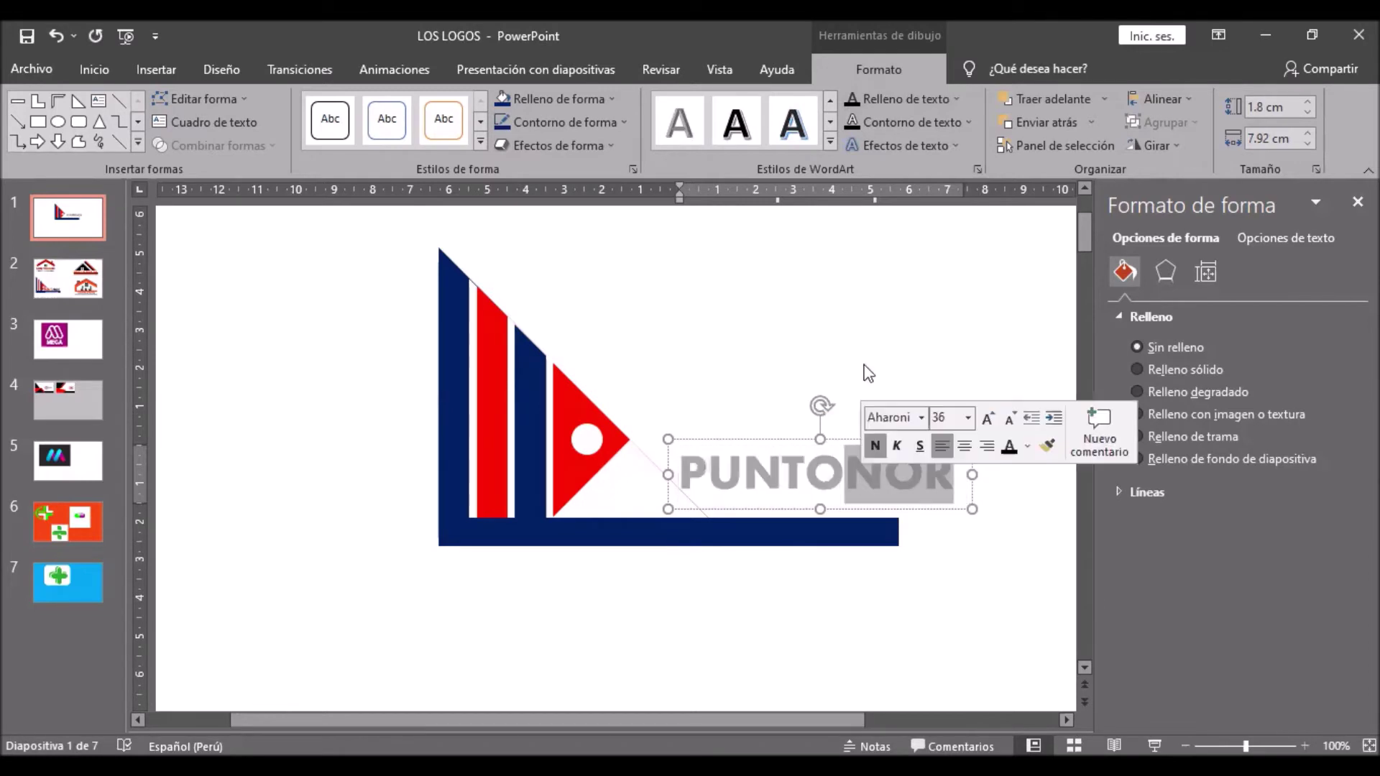
{"action": "left_click", "coordinate": [891, 93]}
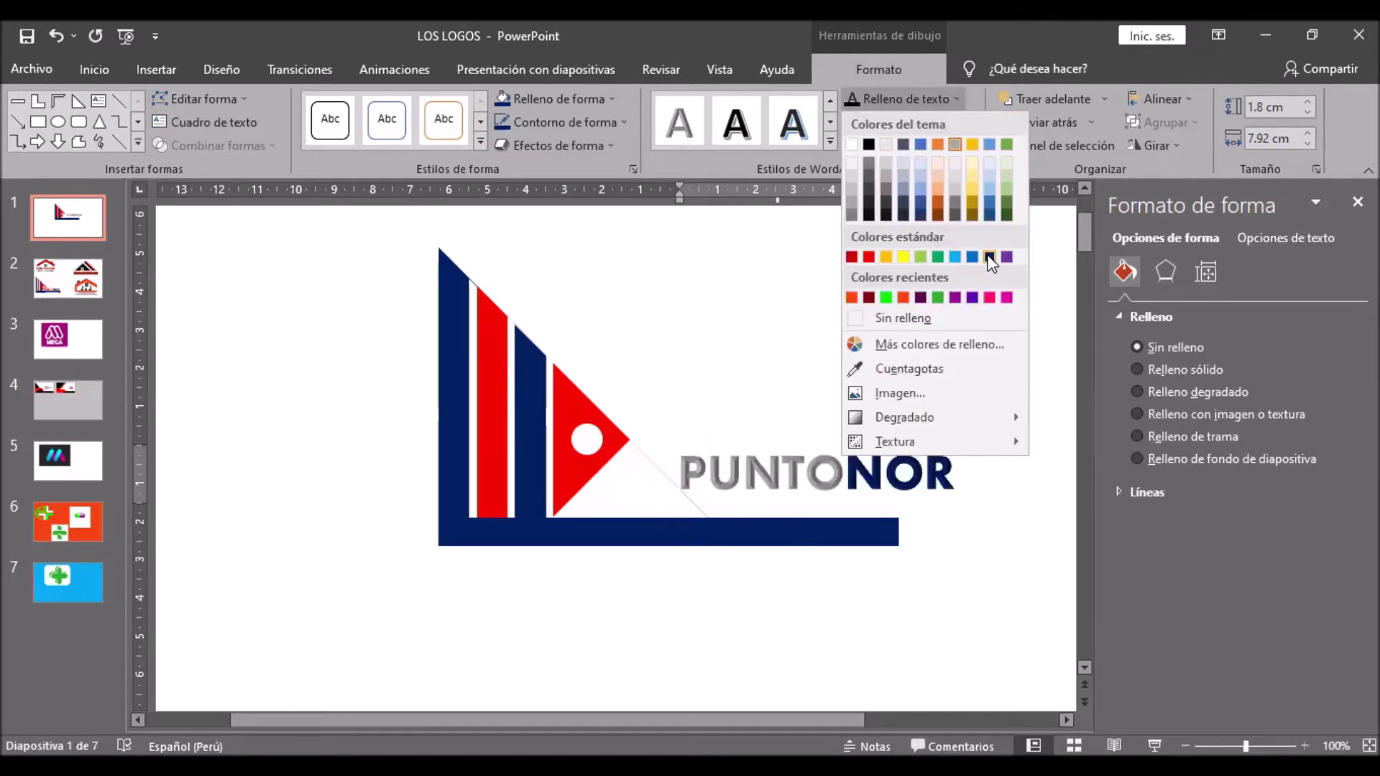
{"action": "left_click", "coordinate": [990, 256]}
Give the letters PUNTO a standard red text fill
{"action": "left_click", "coordinate": [749, 481]}
{"action": "left_click_drag", "start_coordinate": [844, 480], "coordinate": [689, 487]}
{"action": "left_click", "coordinate": [877, 98]}
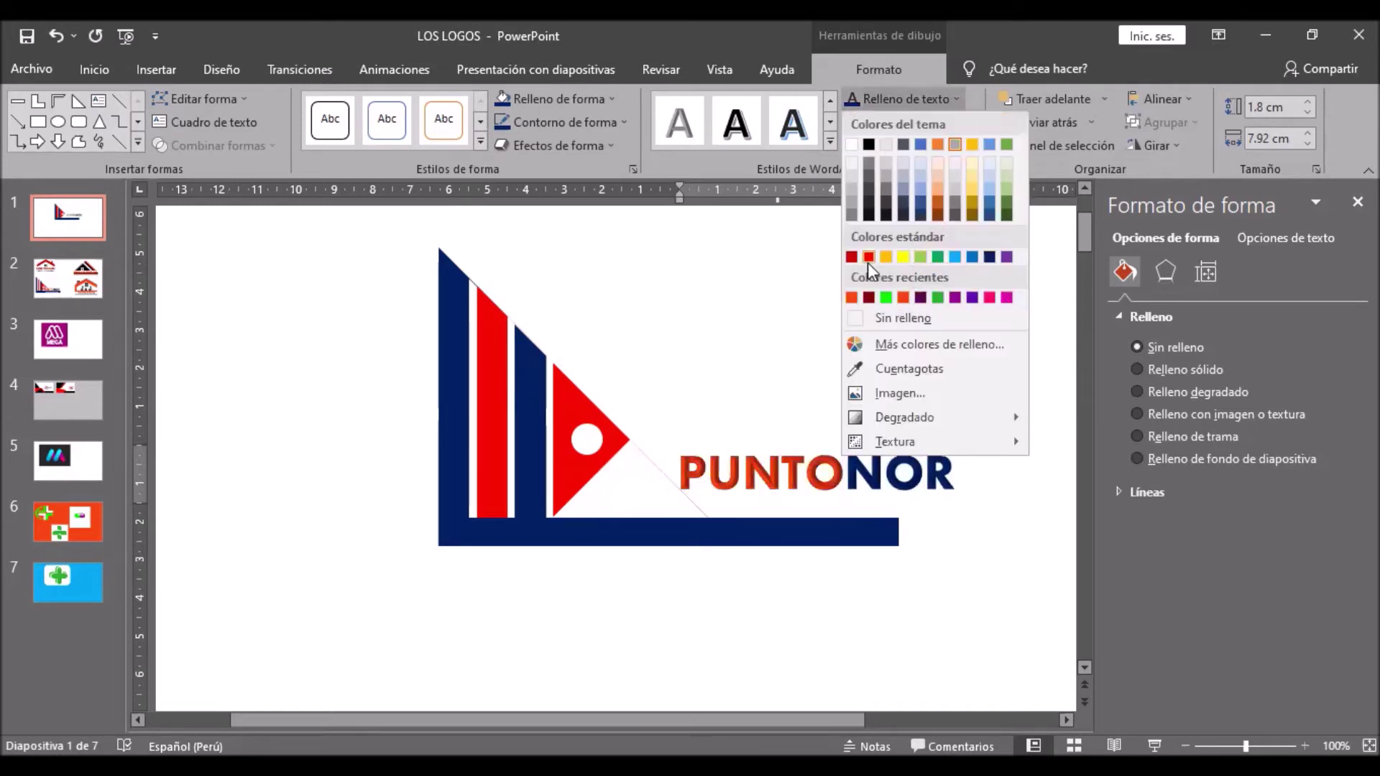
{"action": "left_click", "coordinate": [868, 256]}
Move the PUNTONOR text box down and left so the word sits just above the base bar
{"action": "left_click", "coordinate": [822, 351]}
{"action": "left_click", "coordinate": [819, 507]}
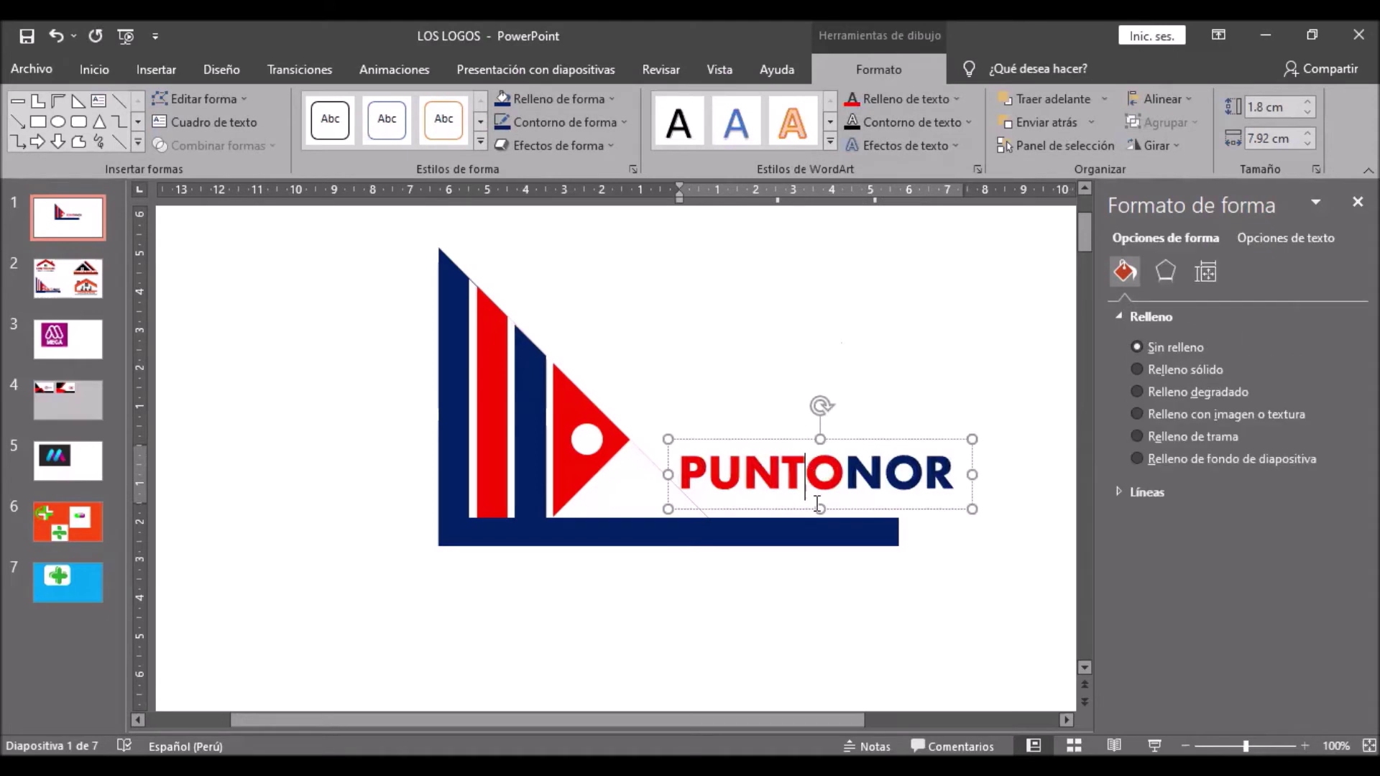
{"action": "left_click_drag", "start_coordinate": [819, 507], "coordinate": [746, 533]}
{"action": "left_click", "coordinate": [604, 650]}
Add a text box with the centred text CONSTRUCCIONES over the lower edge of the base bar
{"action": "left_click", "coordinate": [156, 69]}
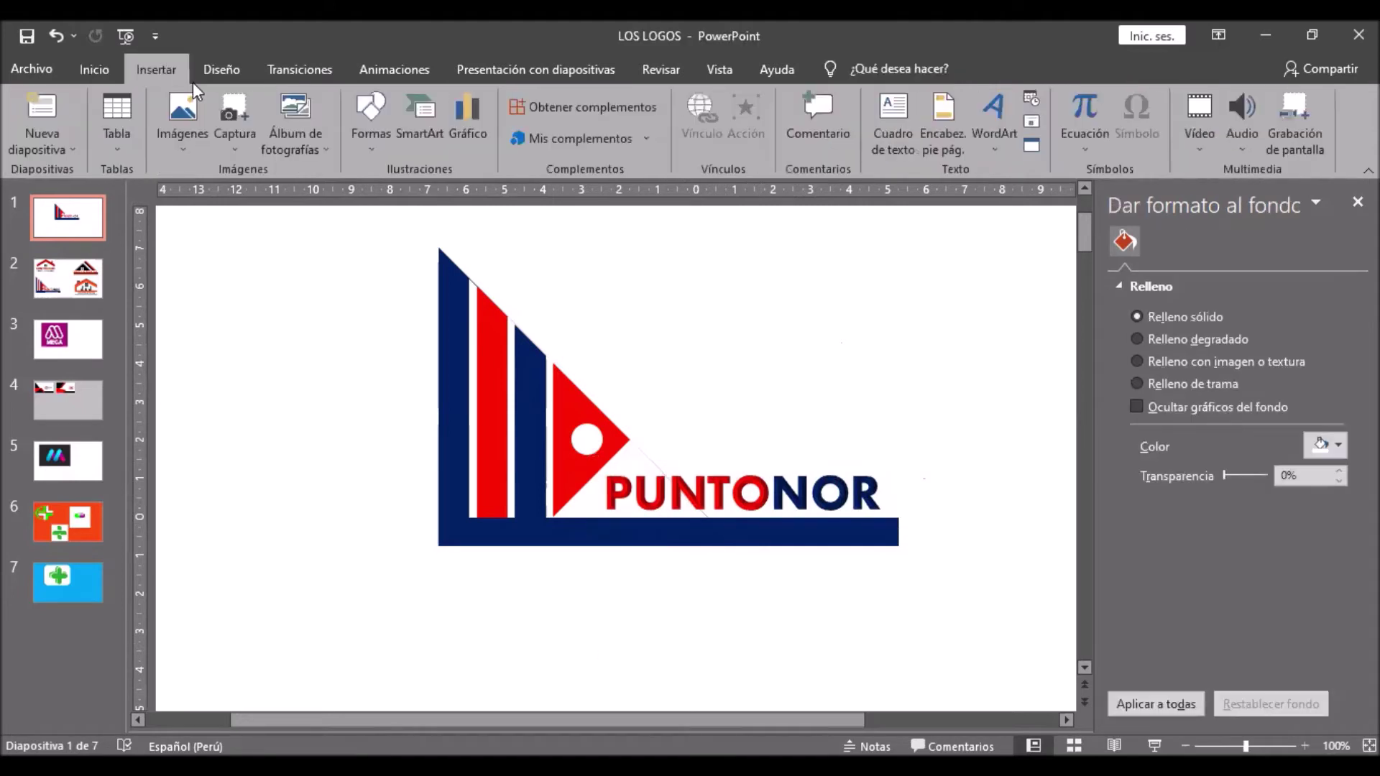
{"action": "left_click", "coordinate": [370, 119]}
{"action": "left_click_drag", "start_coordinate": [586, 526], "coordinate": [853, 568]}
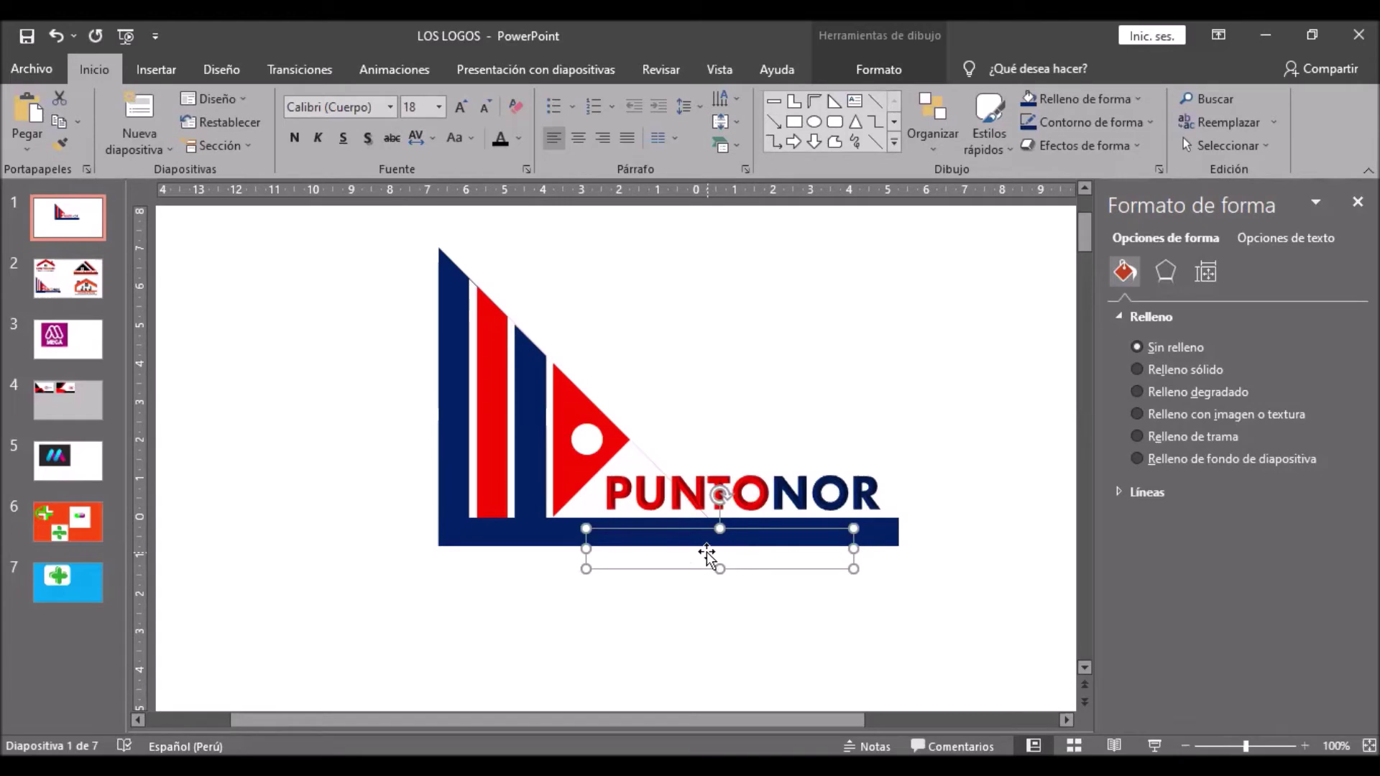
{"action": "type", "text": "CONSTRUCCIONES"}
{"action": "key", "text": "ctrl+t"}
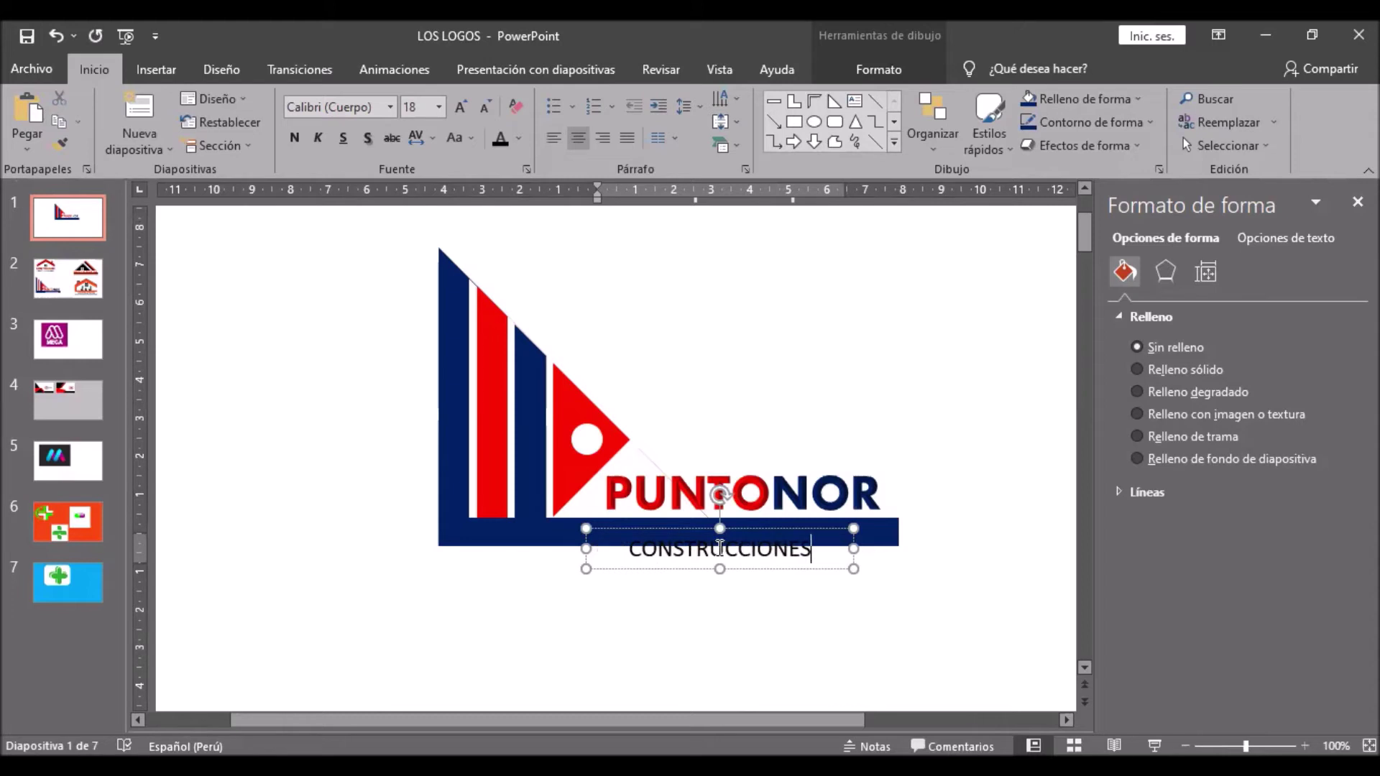
Format the CONSTRUCCIONES text in Constantia, white, size 20
{"action": "double_click", "coordinate": [809, 549]}
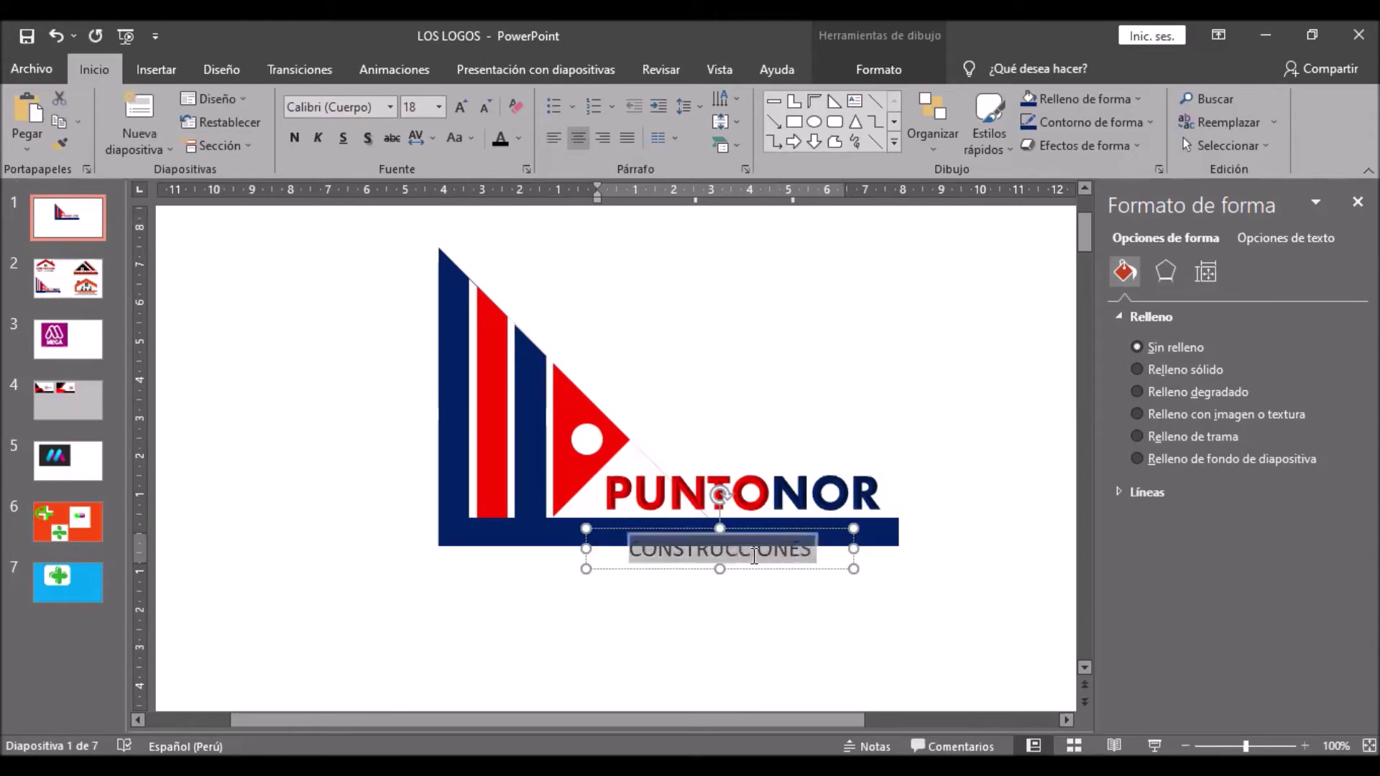
{"action": "key", "text": "Escape"}
{"action": "left_click_drag", "start_coordinate": [810, 553], "coordinate": [675, 560]}
{"action": "left_click", "coordinate": [709, 557]}
{"action": "left_click", "coordinate": [390, 106]}
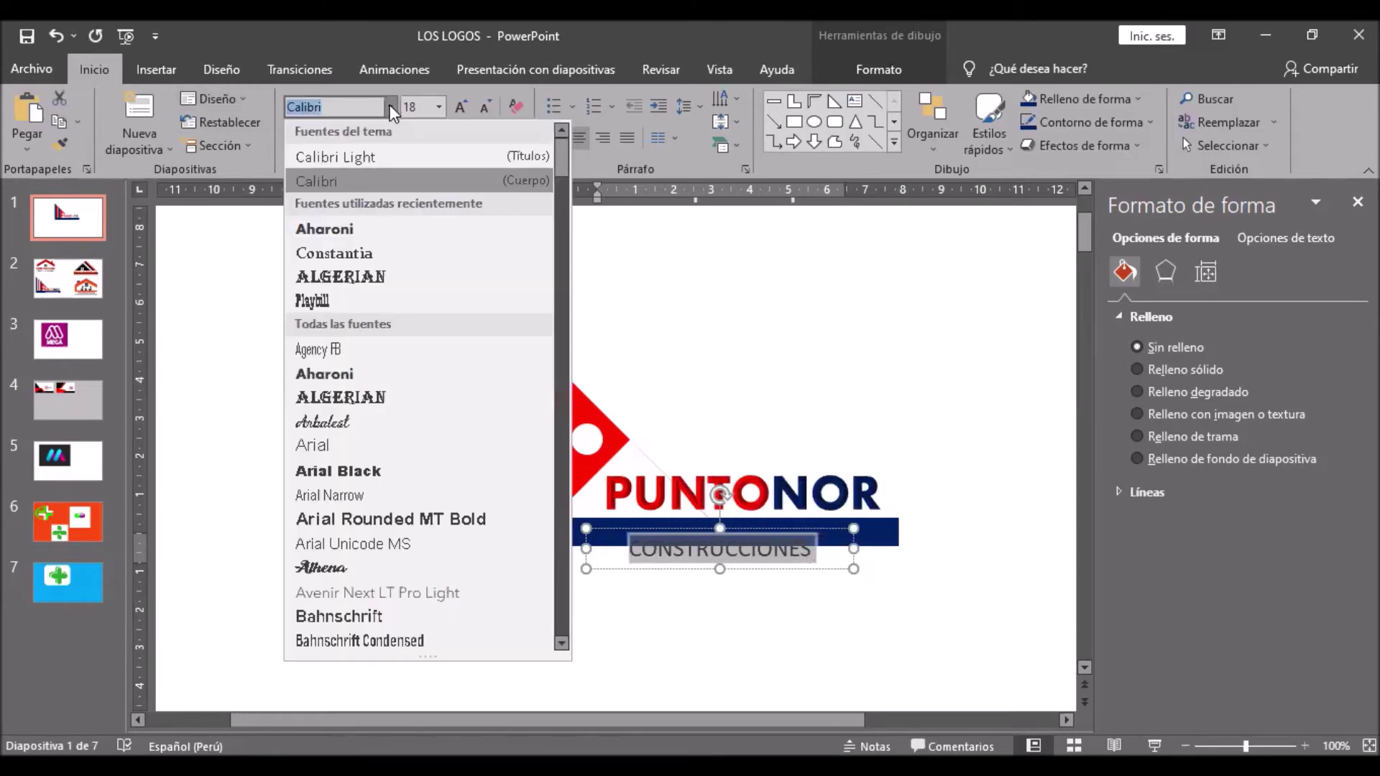
{"action": "left_click", "coordinate": [338, 255]}
{"action": "left_click", "coordinate": [513, 134]}
{"action": "left_click", "coordinate": [507, 191]}
{"action": "left_click", "coordinate": [460, 106]}
Move the CONSTRUCCIONES text box up onto the navy bar and widen it to reach the bar's right end
{"action": "left_click", "coordinate": [714, 570]}
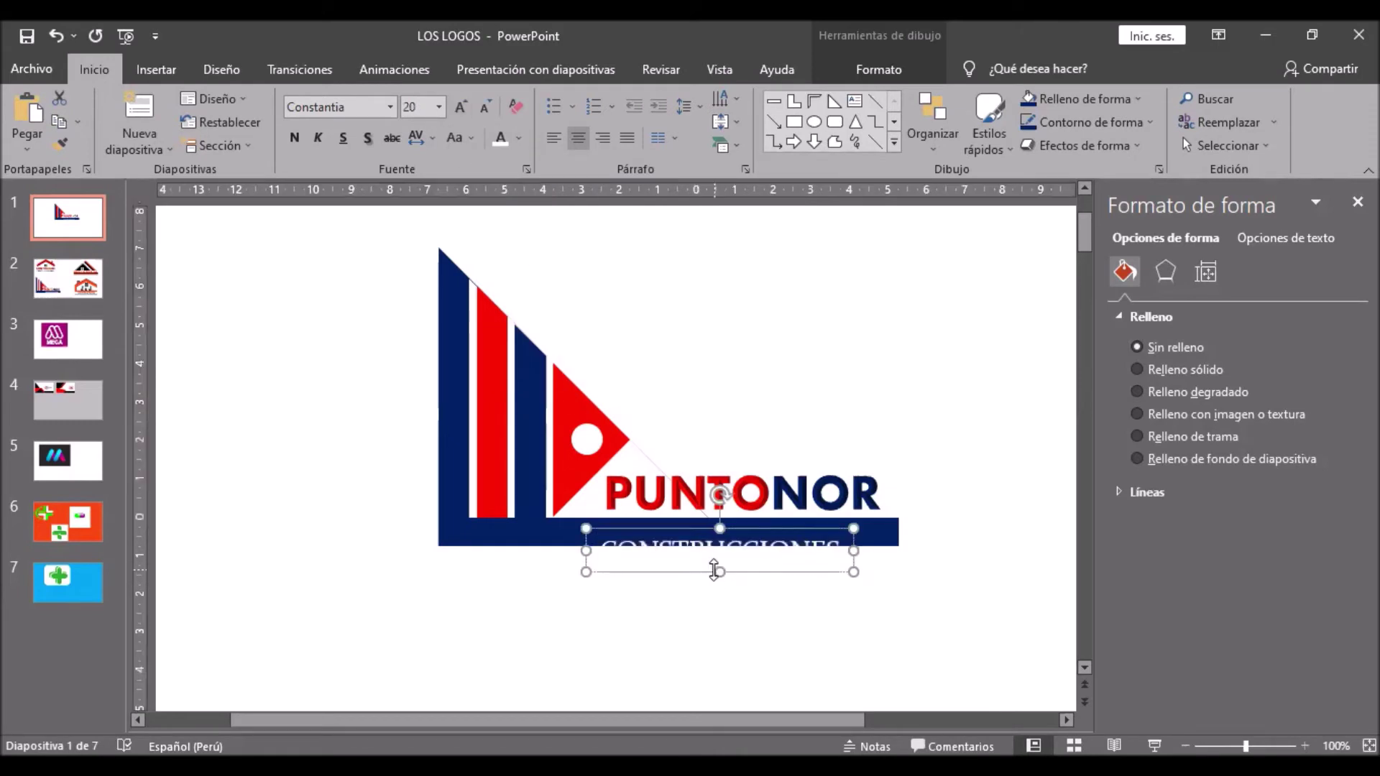
{"action": "left_click_drag", "start_coordinate": [667, 571], "coordinate": [691, 552]}
{"action": "double_click", "coordinate": [674, 551]}
{"action": "left_click", "coordinate": [674, 569]}
{"action": "left_click_drag", "start_coordinate": [869, 531], "coordinate": [898, 530]}
{"action": "mouse_move", "coordinate": [600, 531]}
{"action": "left_mouse_down"}
{"action": "mouse_move", "coordinate": [572, 533]}
{"action": "mouse_move", "coordinate": [587, 531]}
{"action": "left_mouse_up"}
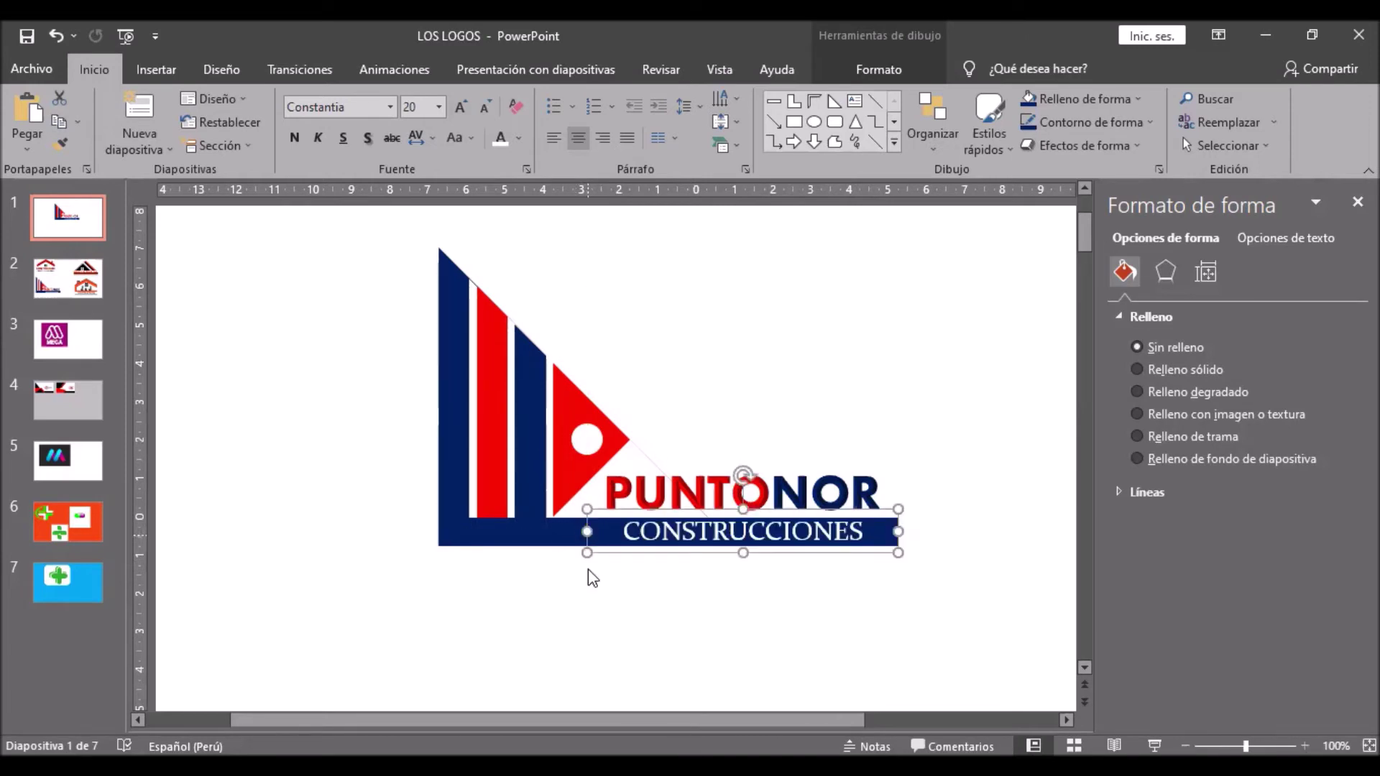
{"action": "left_click", "coordinate": [588, 595]}
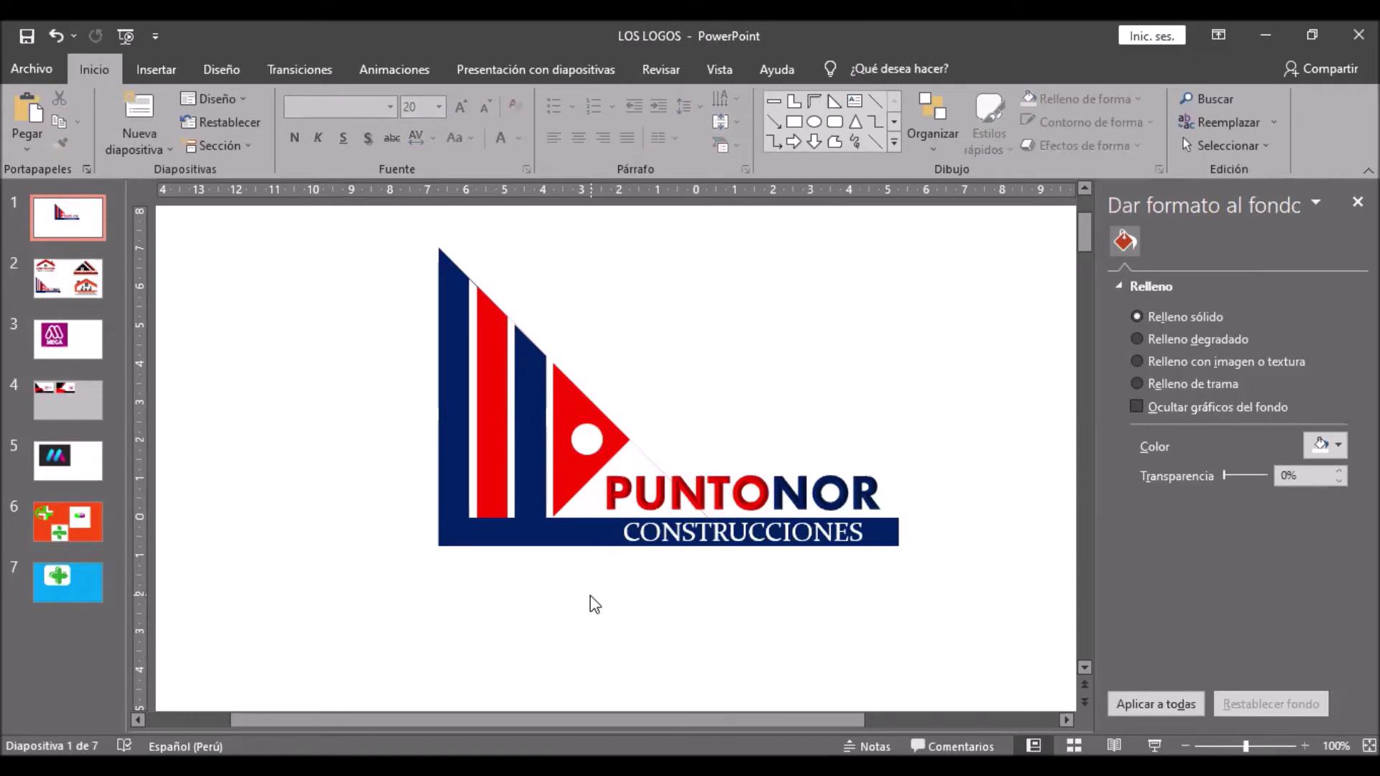
Select all the logo's shapes and texts and group them into one object
{"action": "left_click_drag", "start_coordinate": [352, 215], "coordinate": [984, 695]}
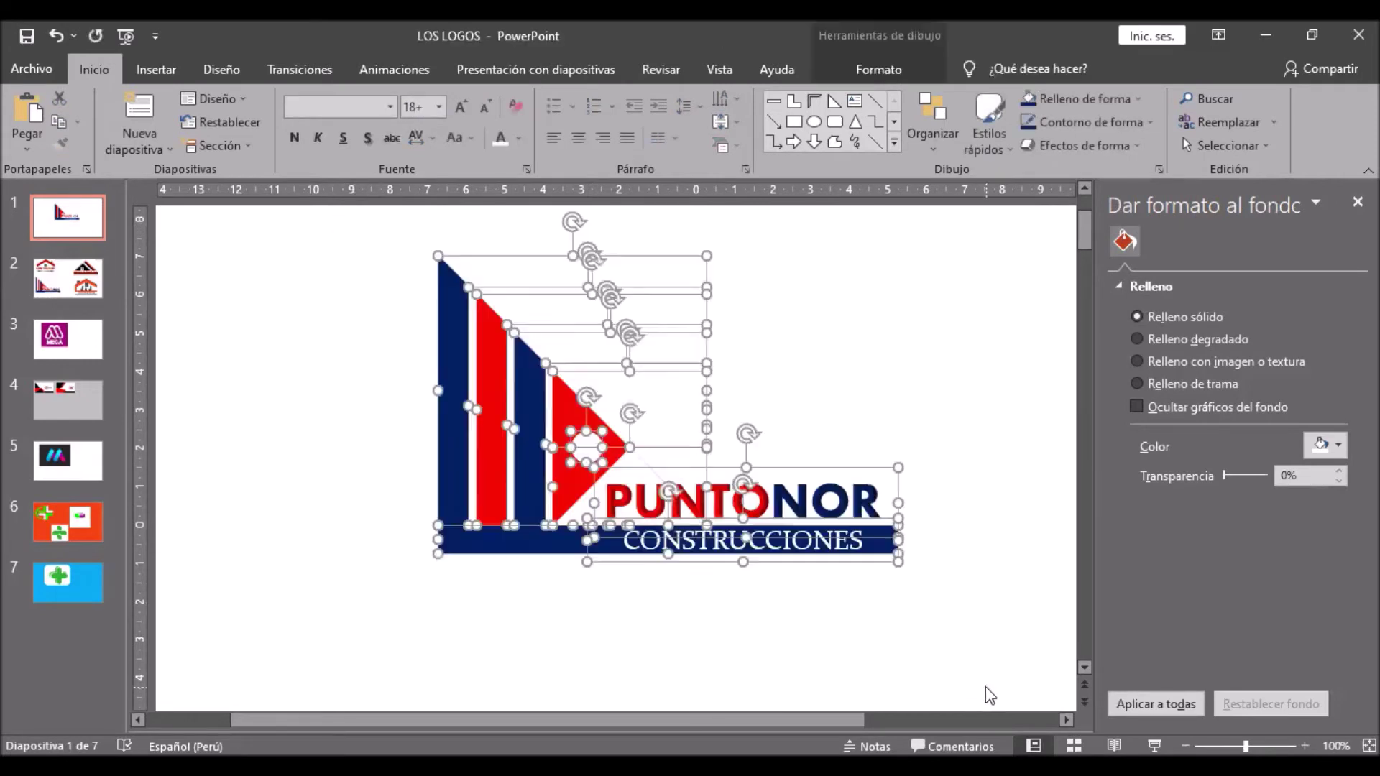
{"action": "left_click_drag", "start_coordinate": [313, 218], "coordinate": [893, 695]}
{"action": "left_click_drag", "start_coordinate": [357, 222], "coordinate": [965, 675]}
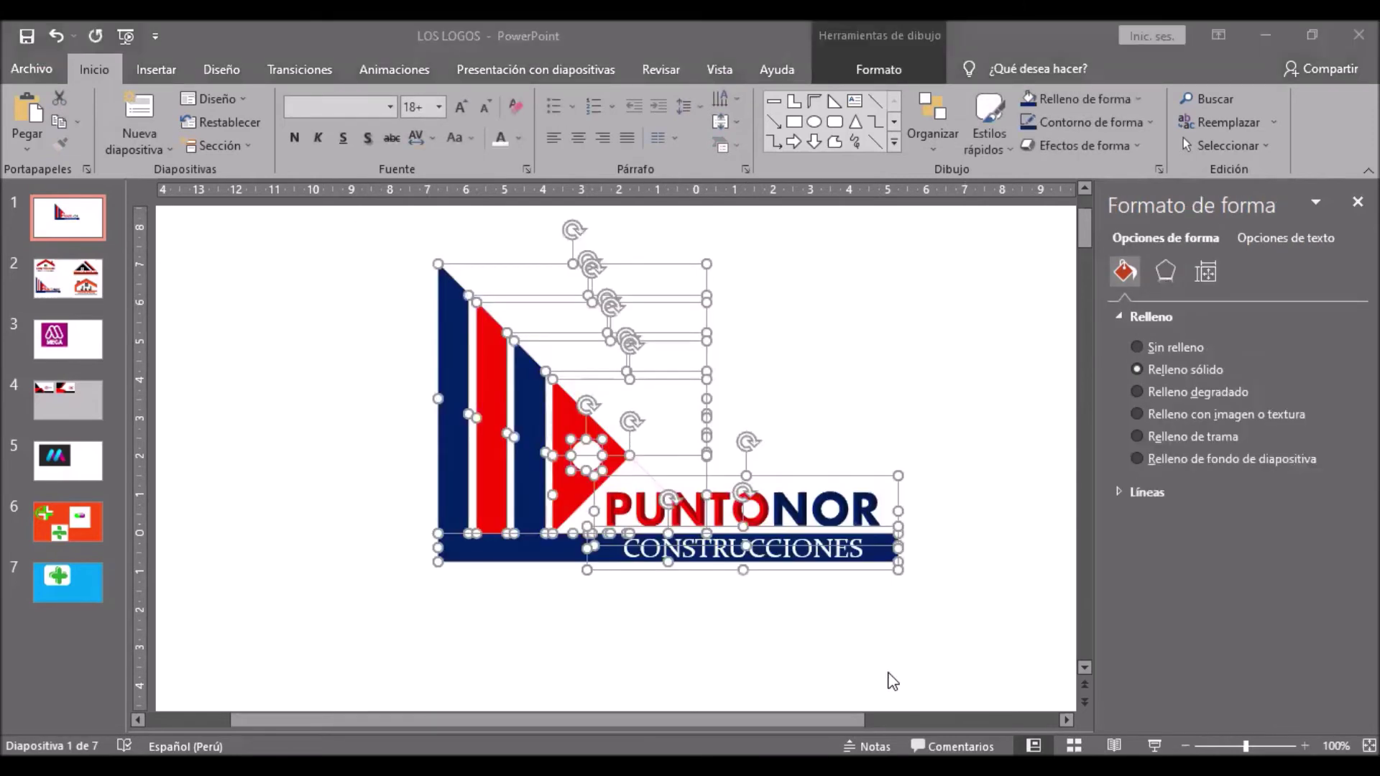
{"action": "left_click", "coordinate": [919, 72]}
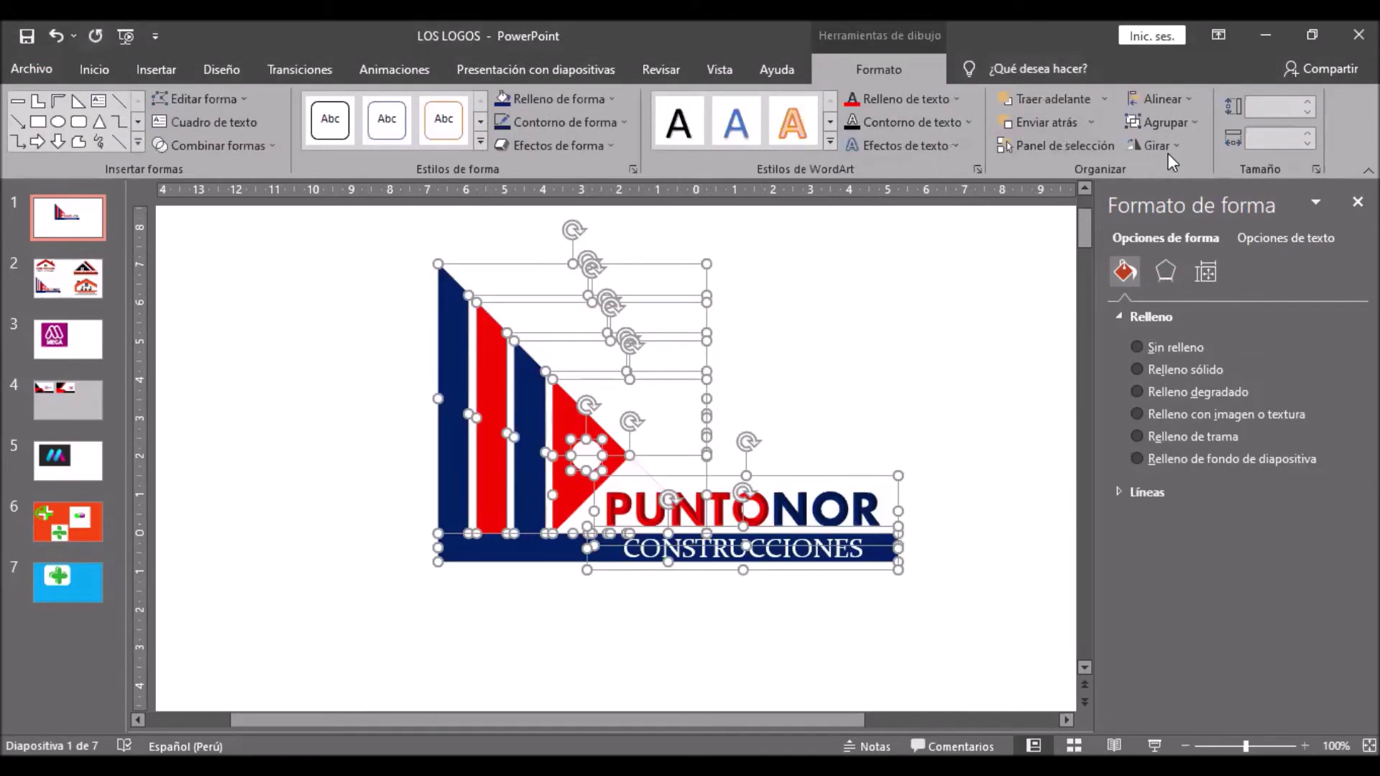
{"action": "left_click", "coordinate": [1156, 120]}
{"action": "left_click", "coordinate": [1164, 139]}
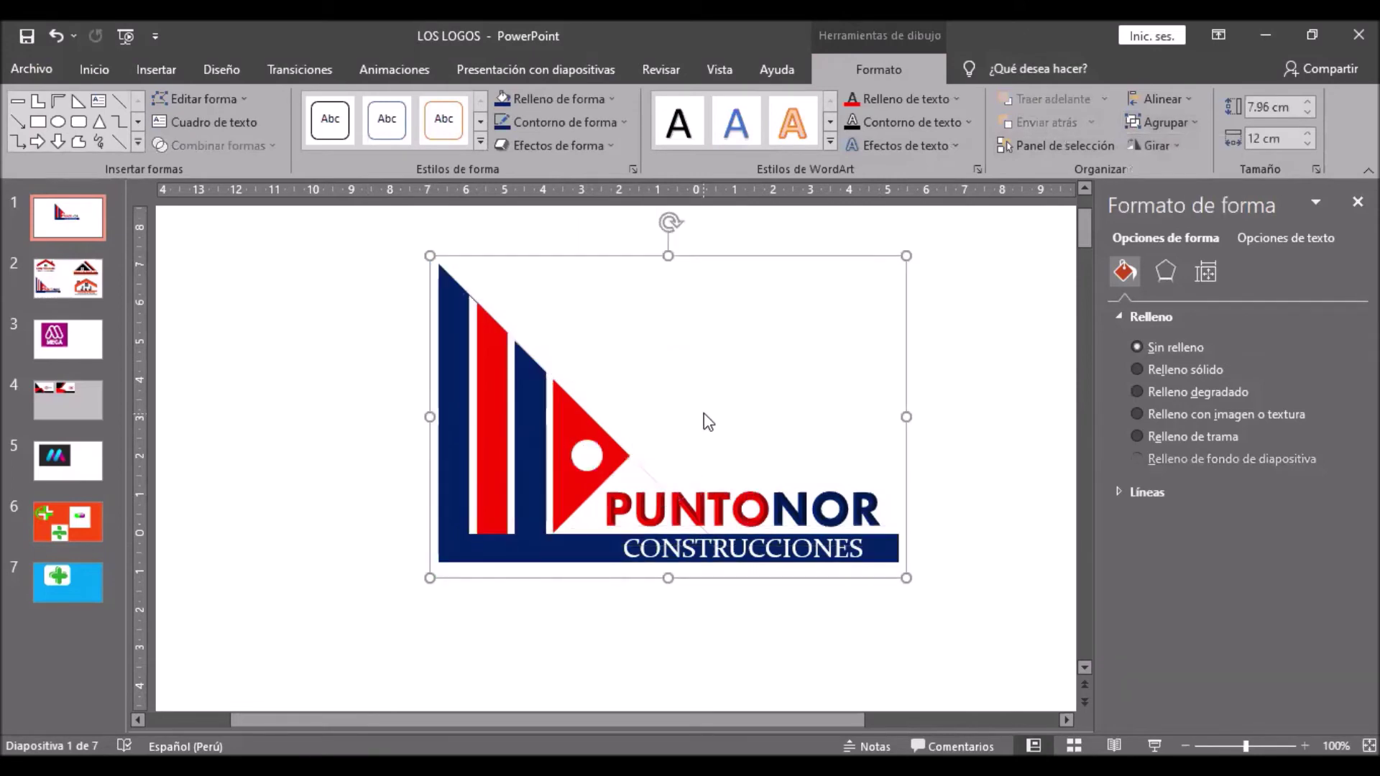
Move the grouped logo slightly up and to the left on the slide
{"action": "left_click", "coordinate": [898, 293]}
{"action": "left_click_drag", "start_coordinate": [472, 393], "coordinate": [434, 343]}
{"action": "left_click", "coordinate": [419, 390]}
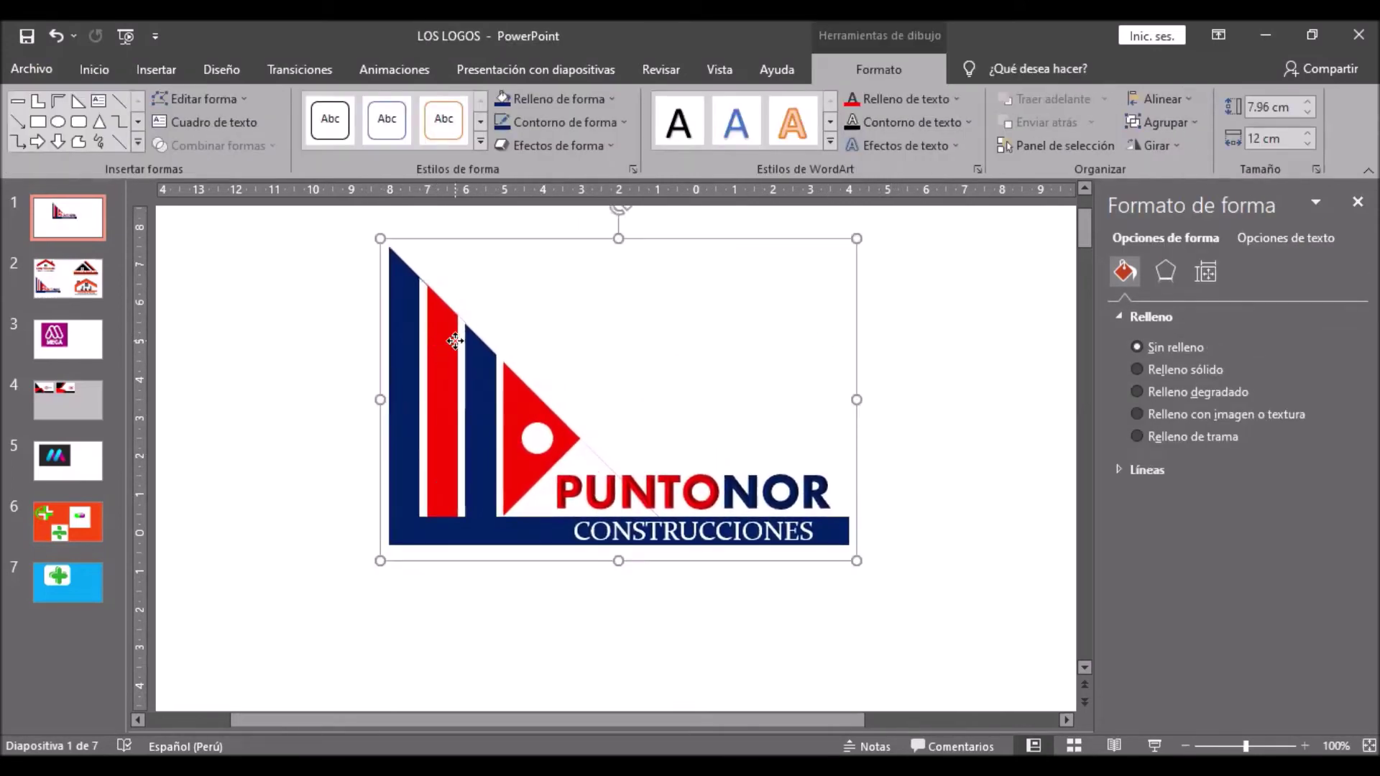
On a new blank slide after the finished logo, insert a chevron about 1.35 cm in size and rotate it to point upward
{"action": "right_click", "coordinate": [457, 343]}
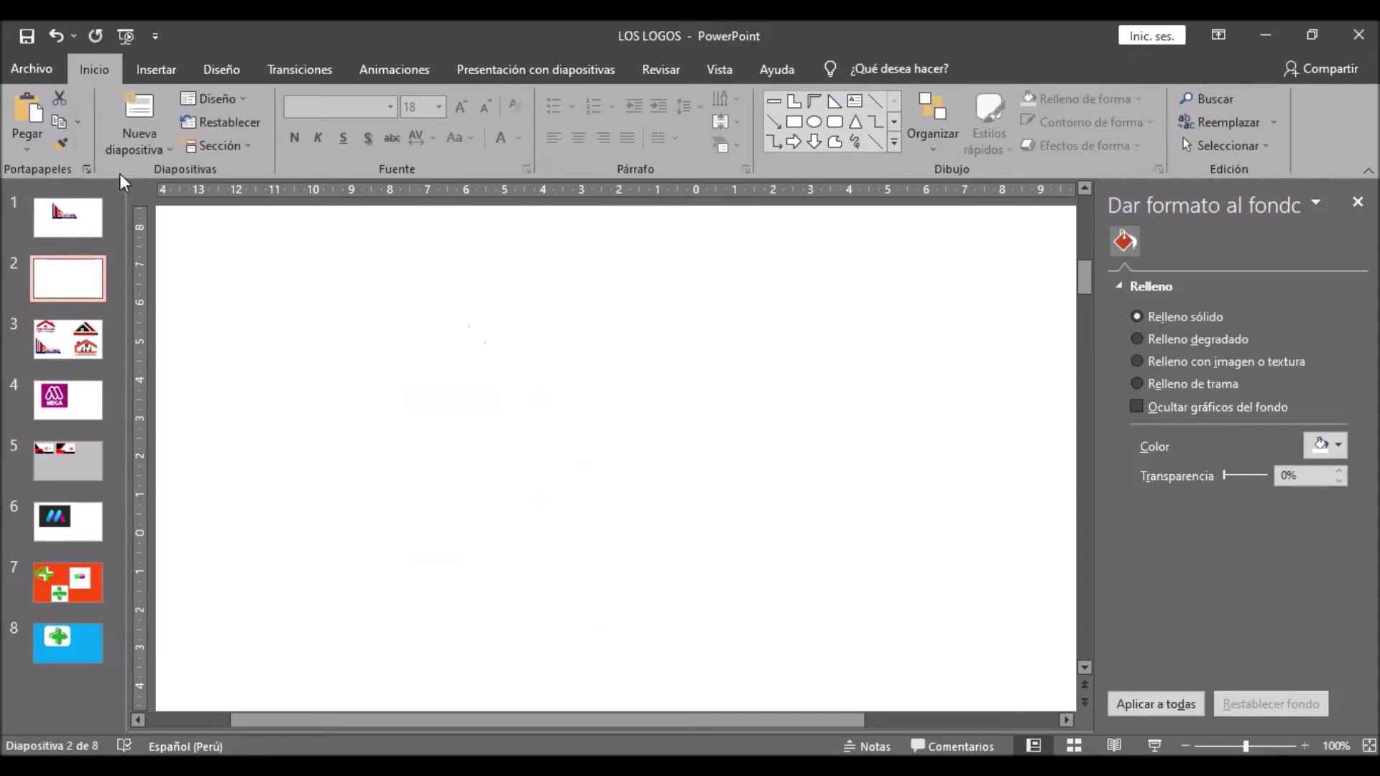
{"action": "left_click", "coordinate": [156, 69]}
{"action": "left_click", "coordinate": [371, 133]}
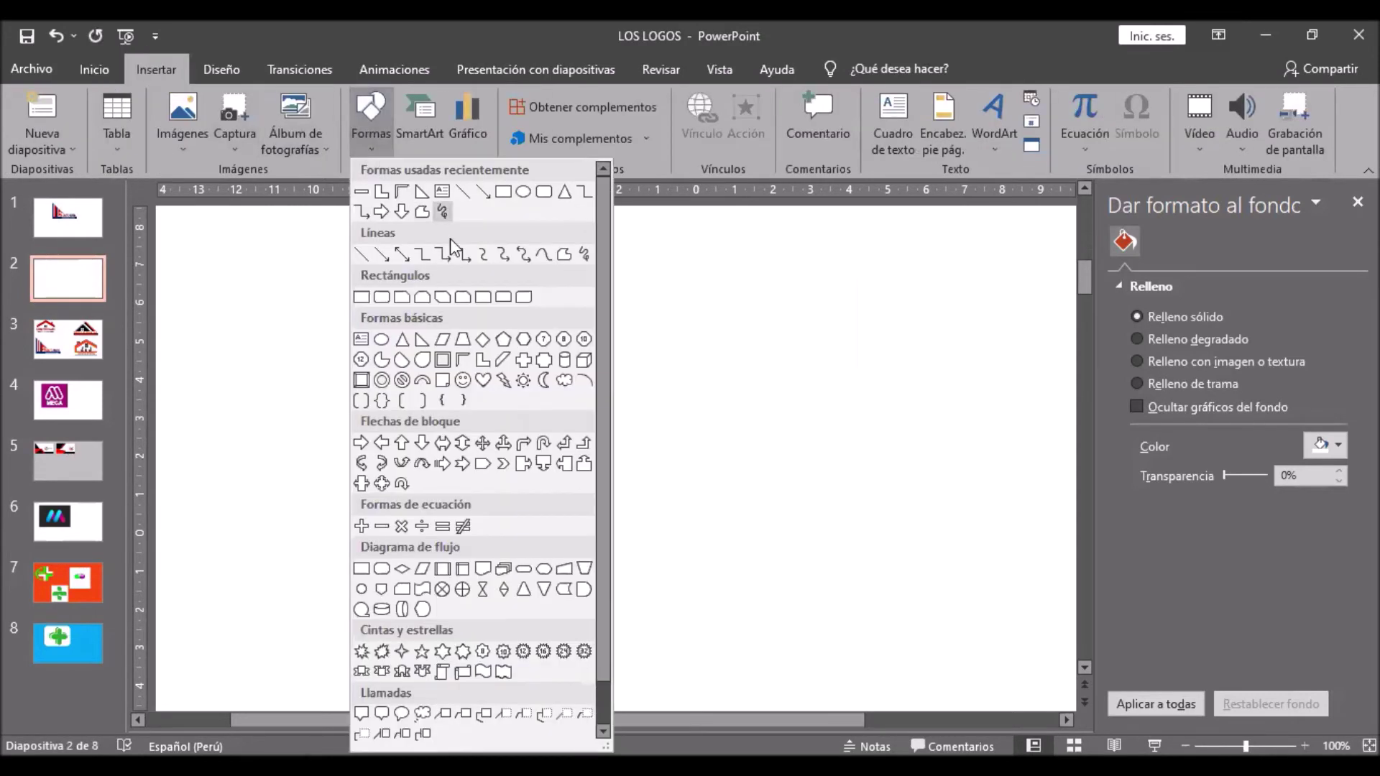
{"action": "left_click", "coordinate": [503, 462]}
{"action": "left_click_drag", "start_coordinate": [506, 380], "coordinate": [560, 433]}
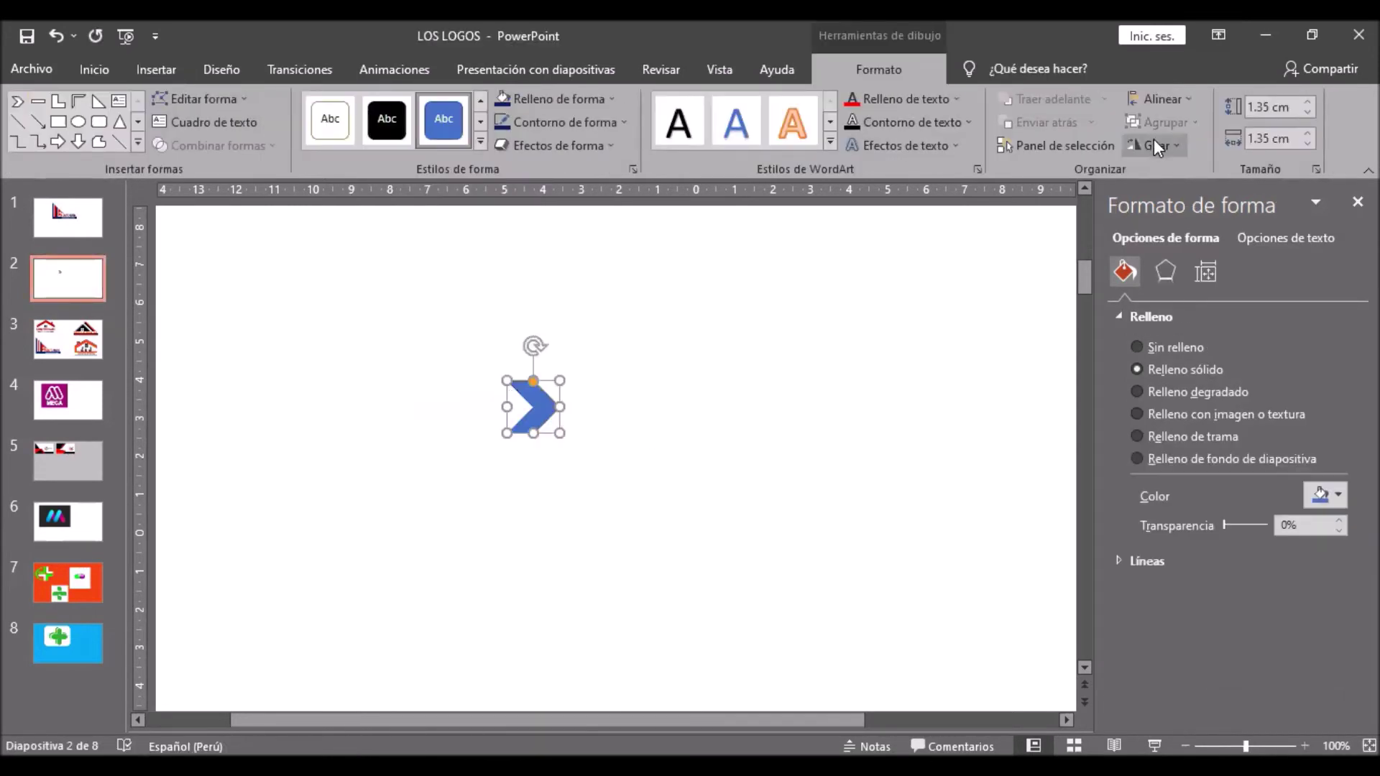
{"action": "left_click", "coordinate": [1153, 139]}
{"action": "left_click", "coordinate": [1179, 190]}
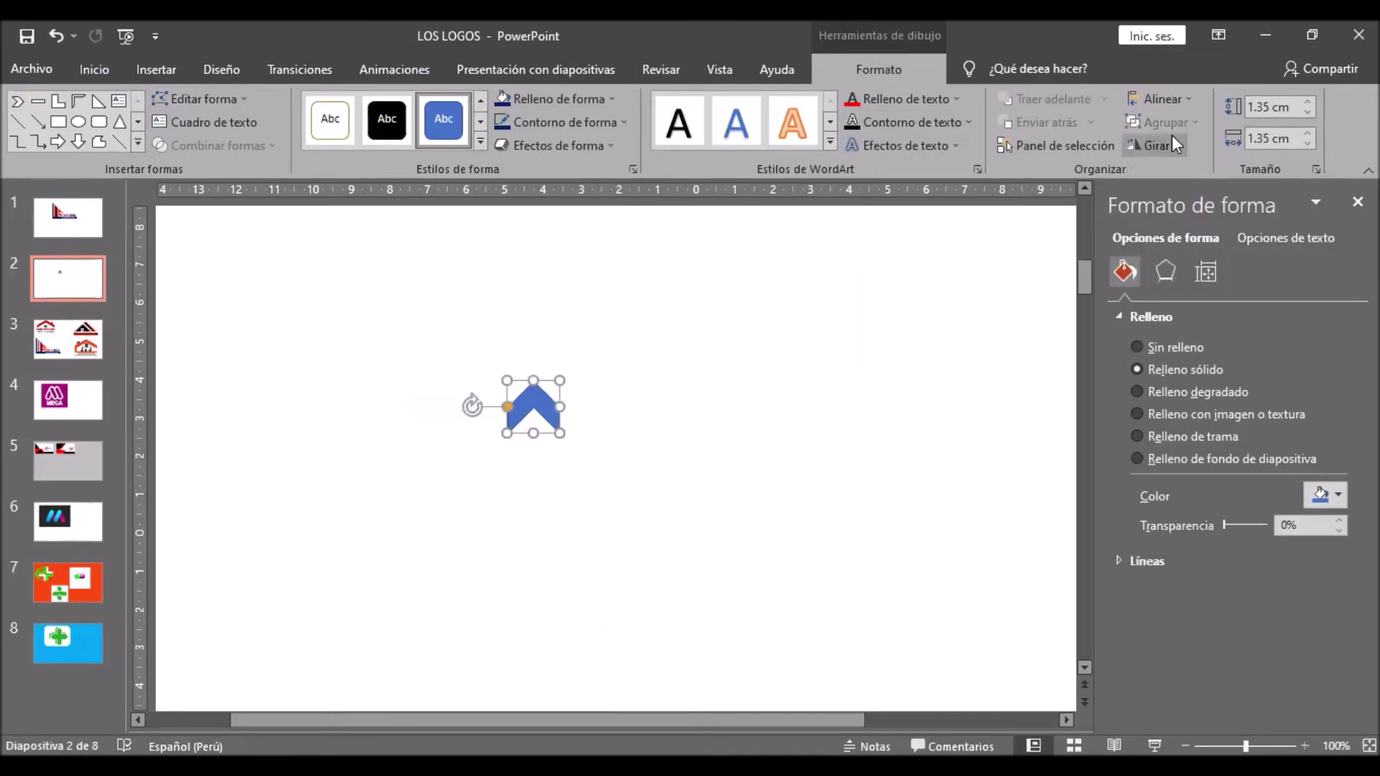
Set the chevron's dimensions to 9 cm and 3.8 cm, and thin its arms into a wide roof shape
{"action": "left_click", "coordinate": [1286, 107]}
{"action": "type", "text": "9"}
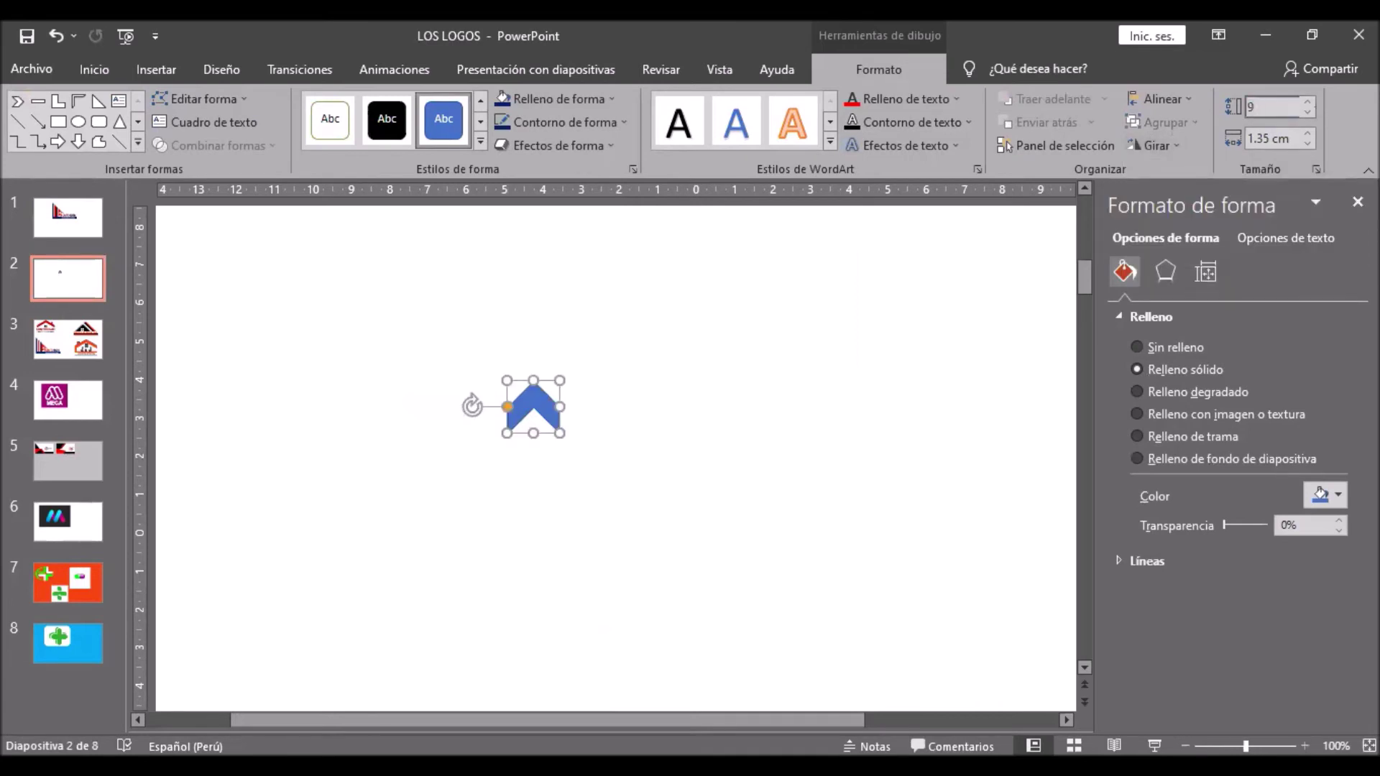
{"action": "left_click", "coordinate": [1291, 139]}
{"action": "type", "text": "3.8"}
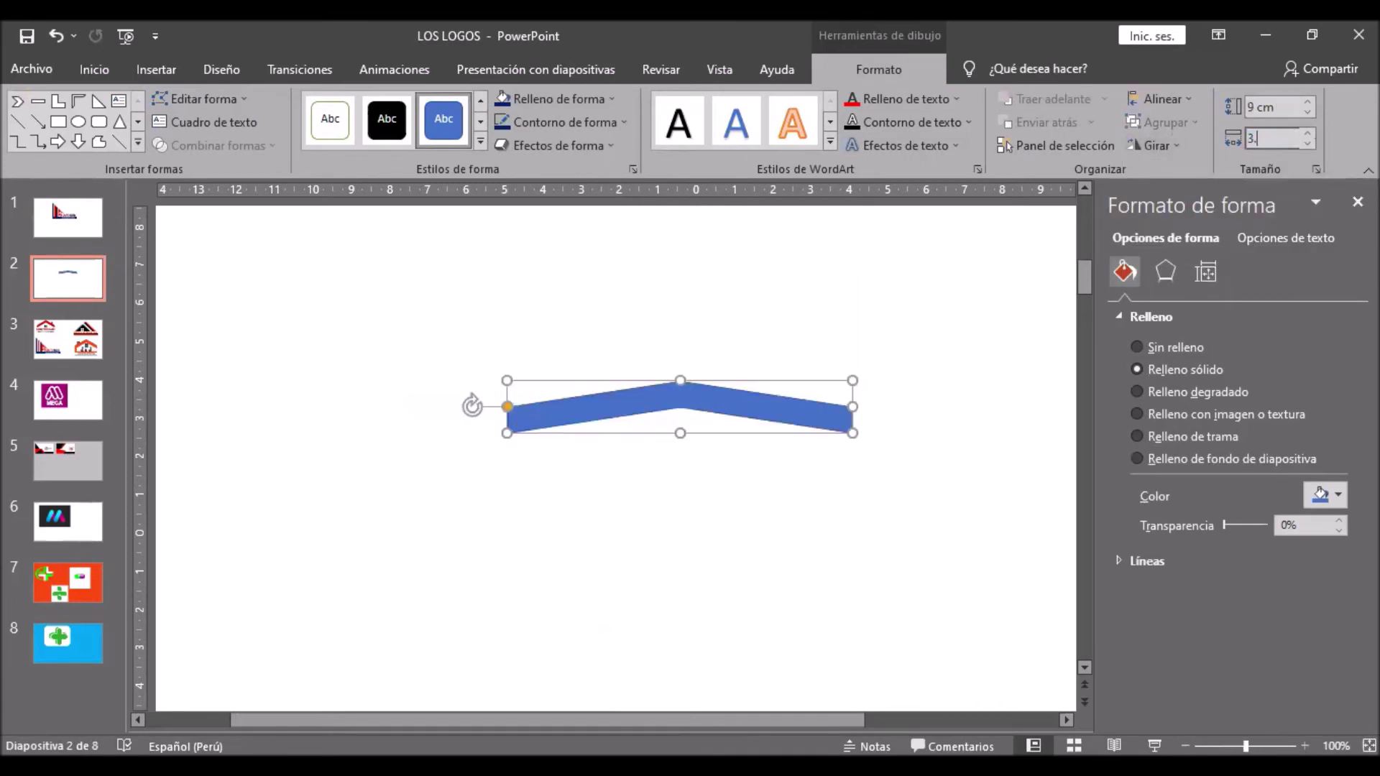
{"action": "key", "text": "Return"}
{"action": "left_click_drag", "start_coordinate": [507, 360], "coordinate": [506, 394]}
Give the roof chevron a dark red fill and a dark red outline
{"action": "left_click", "coordinate": [553, 98]}
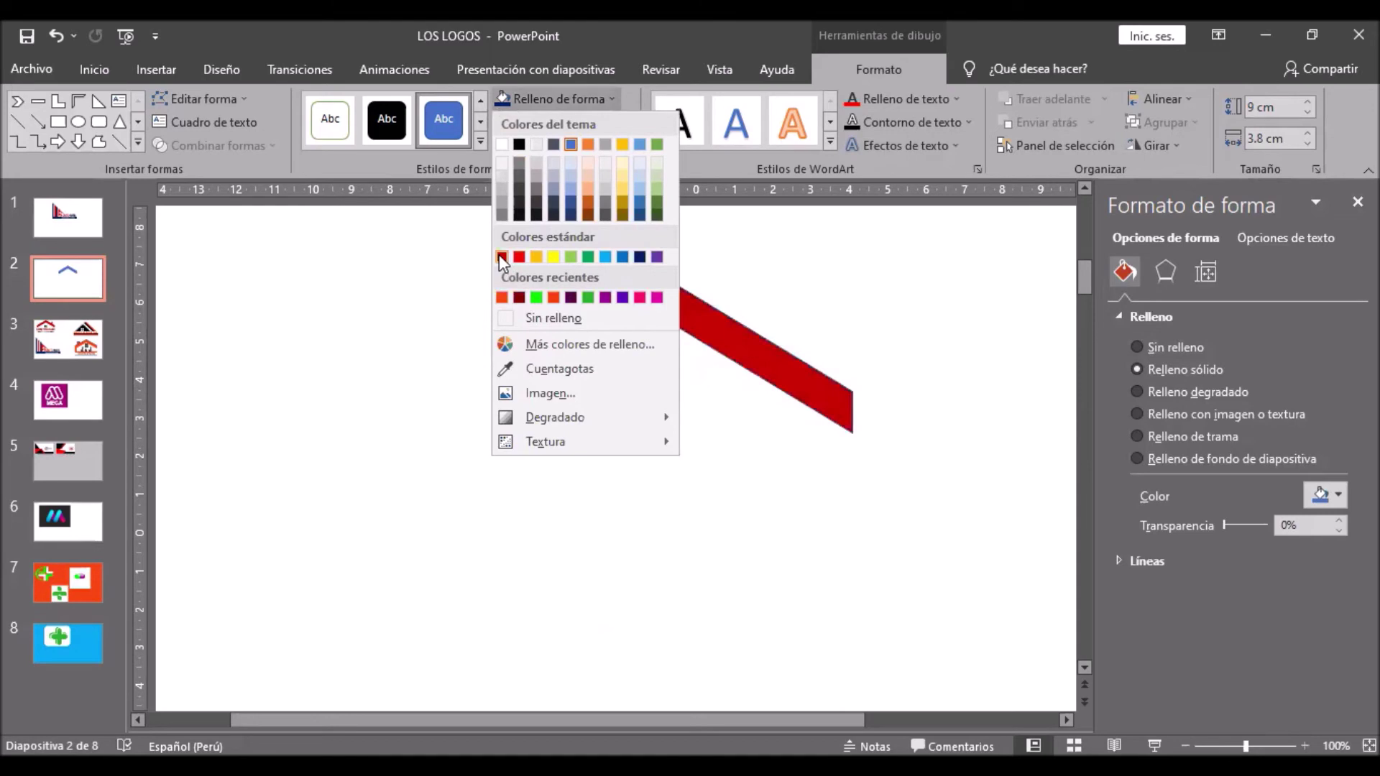
{"action": "left_click", "coordinate": [502, 257]}
{"action": "left_click", "coordinate": [564, 122]}
{"action": "left_click", "coordinate": [501, 279]}
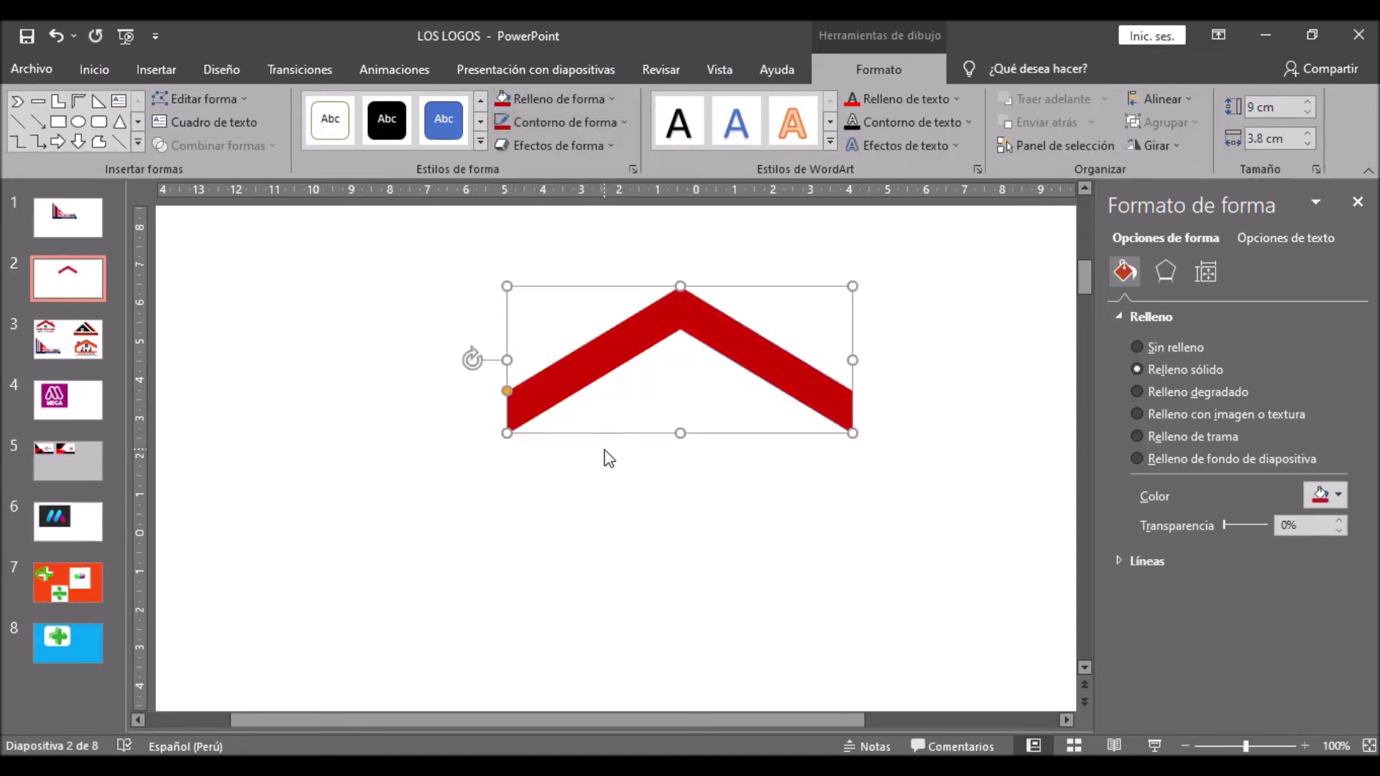
{"action": "left_click", "coordinate": [386, 338]}
Draw a flowchart Delay shape about 1.7 cm in size, turn its rounded side up, and place it under the roof's peak
{"action": "left_click", "coordinate": [158, 70]}
{"action": "left_click", "coordinate": [371, 144]}
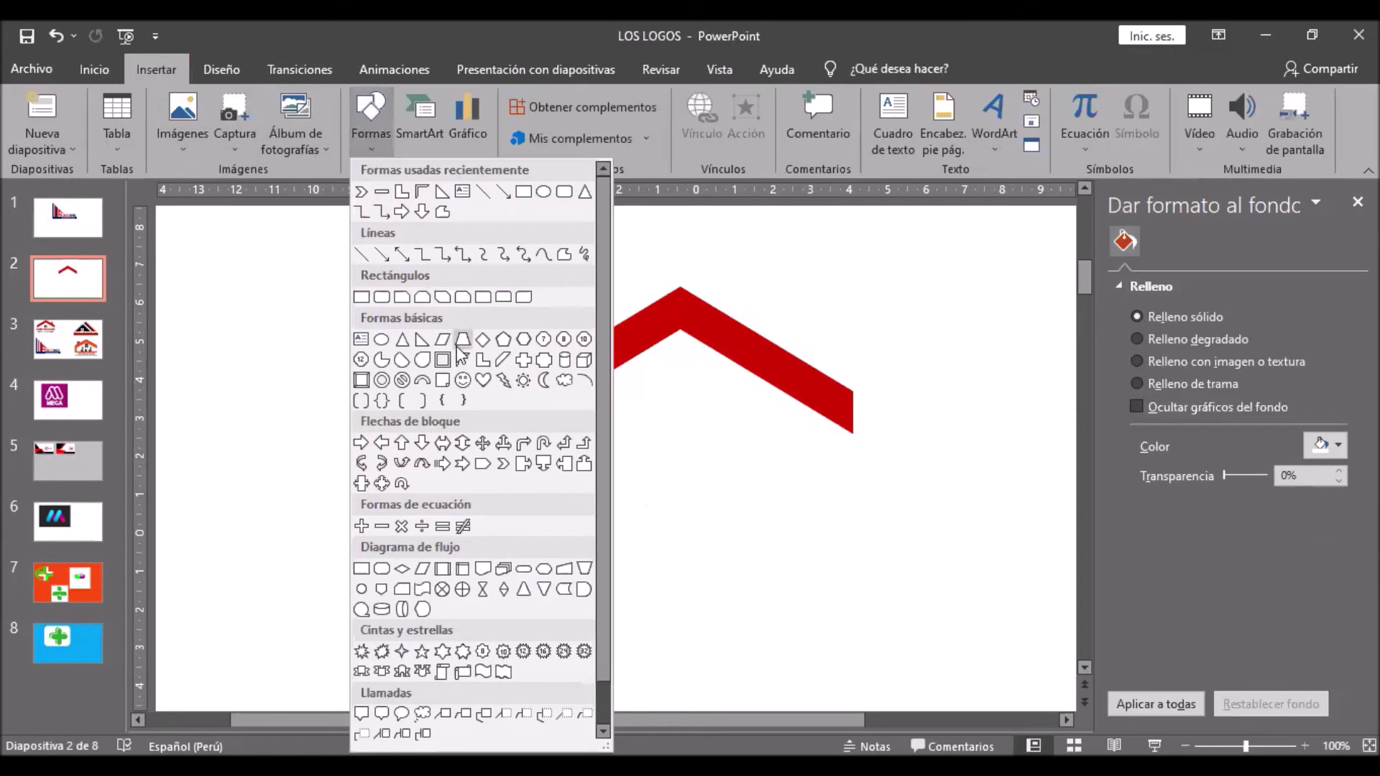
{"action": "left_click", "coordinate": [582, 589]}
{"action": "left_click_drag", "start_coordinate": [724, 479], "coordinate": [659, 417]}
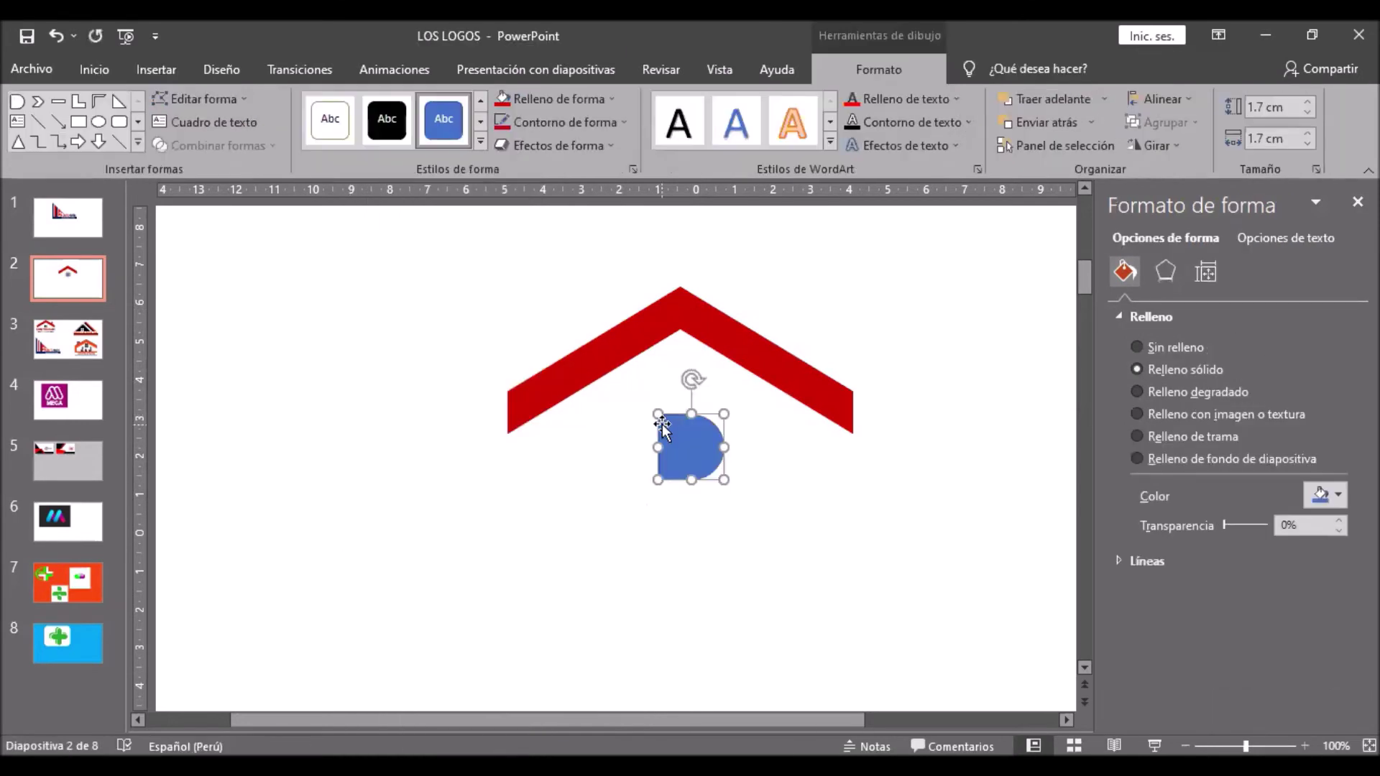
{"action": "left_click", "coordinate": [1167, 149]}
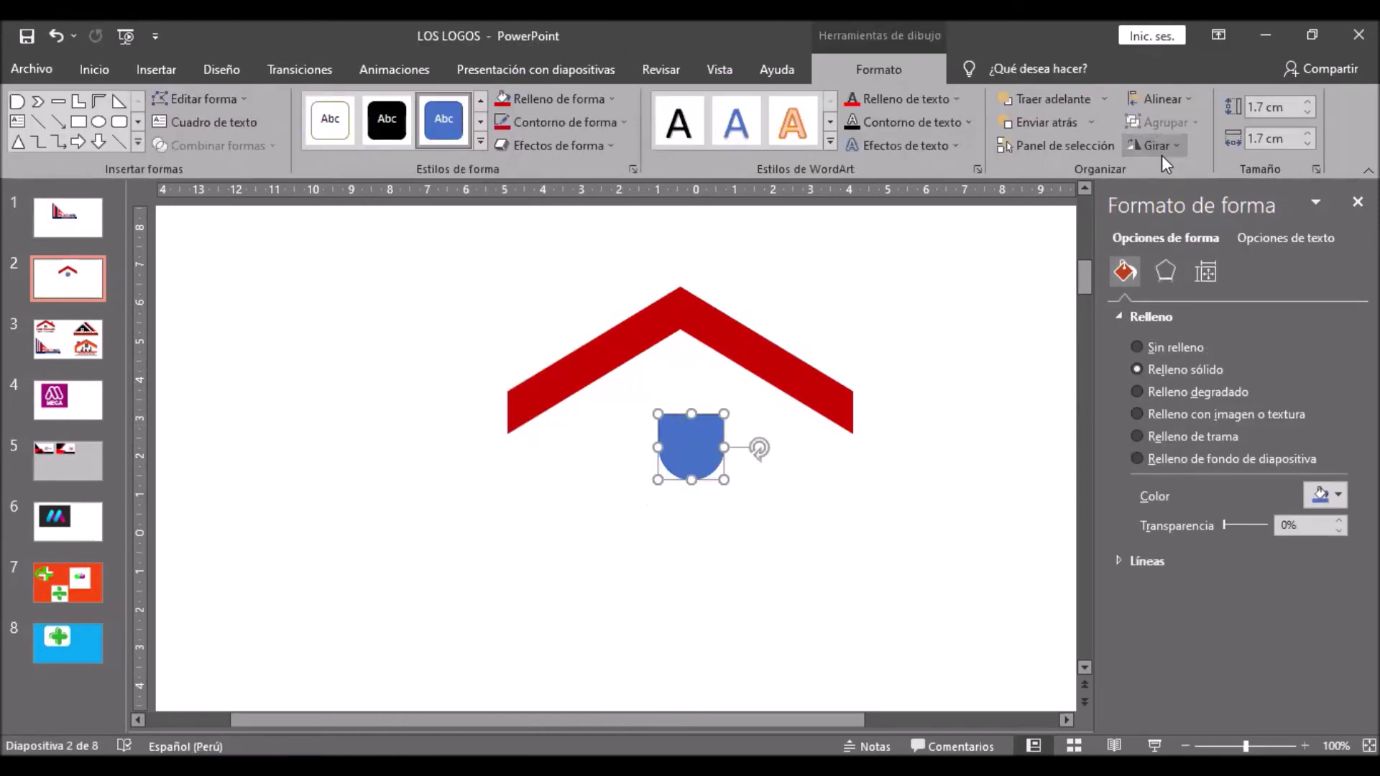
{"action": "left_click", "coordinate": [1176, 205]}
{"action": "left_click_drag", "start_coordinate": [674, 450], "coordinate": [666, 405]}
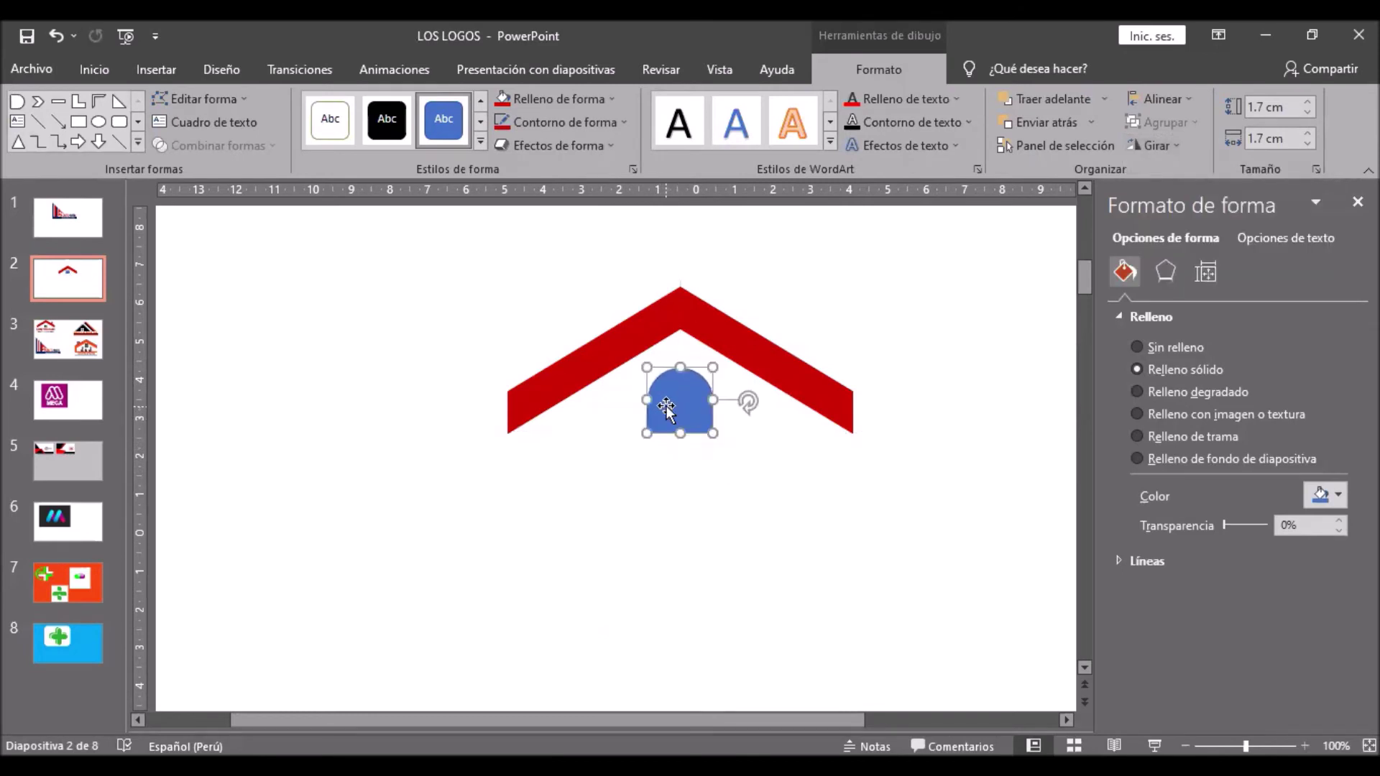
Resize the rounded window shape to 1.5 cm by 1.5 cm and re-center it under the roof's peak
{"action": "left_click", "coordinate": [1305, 112]}
{"action": "left_click", "coordinate": [1304, 112]}
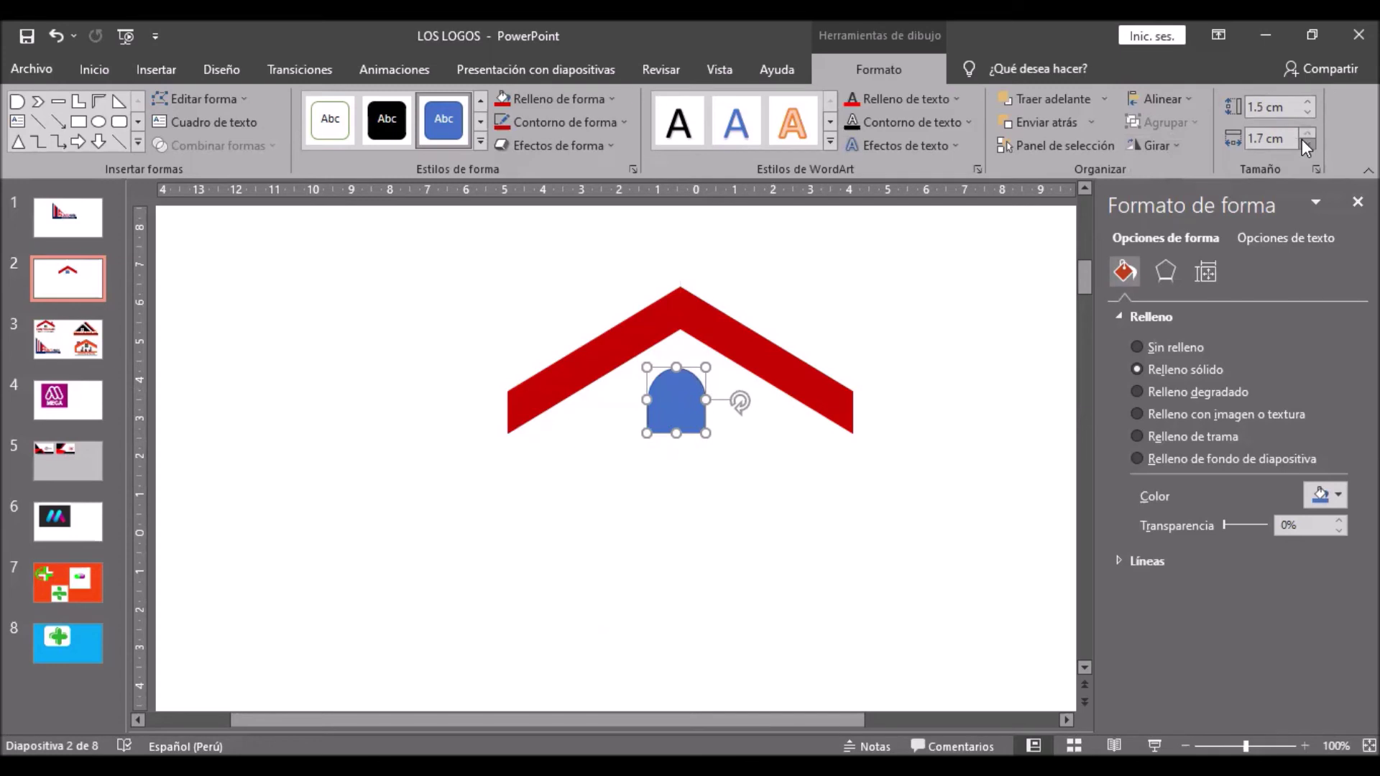
{"action": "left_click", "coordinate": [1305, 146]}
{"action": "left_click", "coordinate": [1305, 145]}
{"action": "left_click_drag", "start_coordinate": [676, 404], "coordinate": [681, 404]}
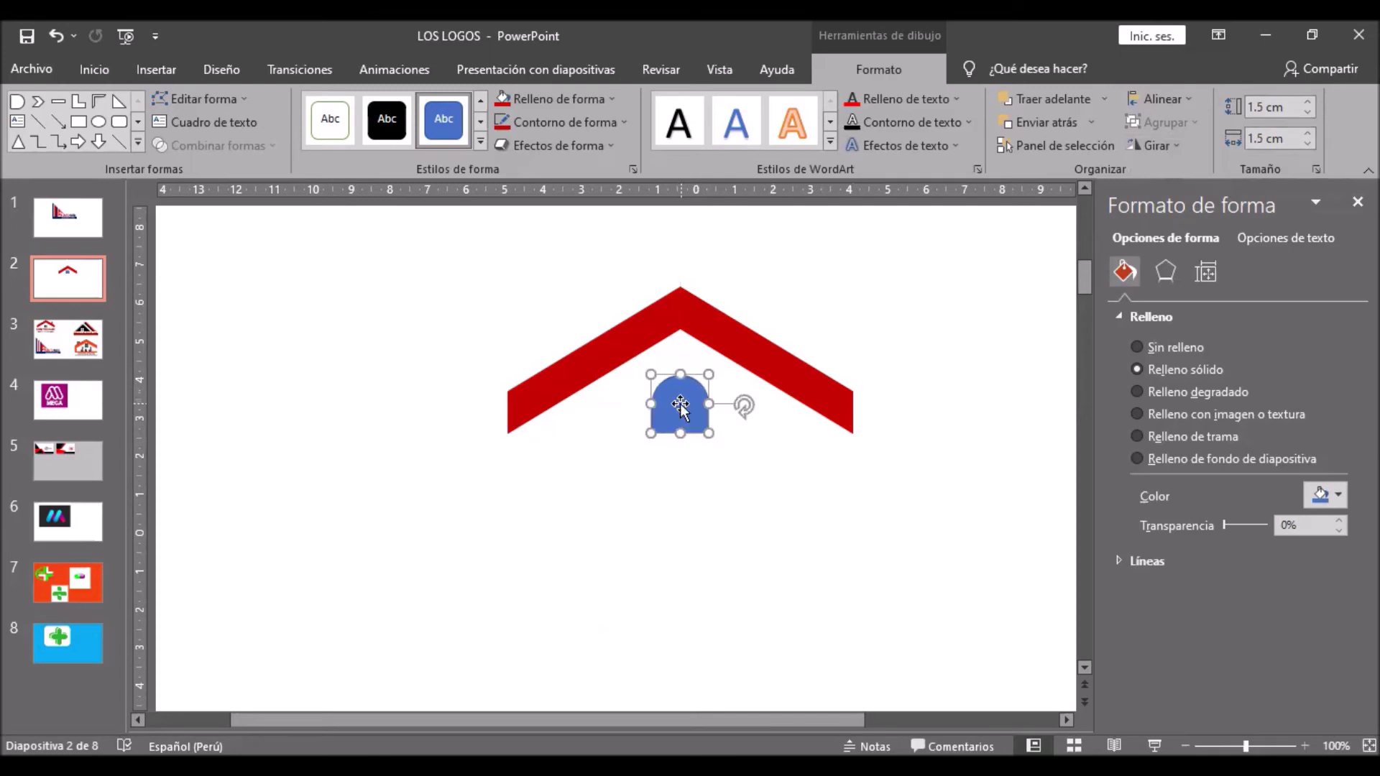
Give the window shape a black fill and a black outline
{"action": "left_click", "coordinate": [516, 98]}
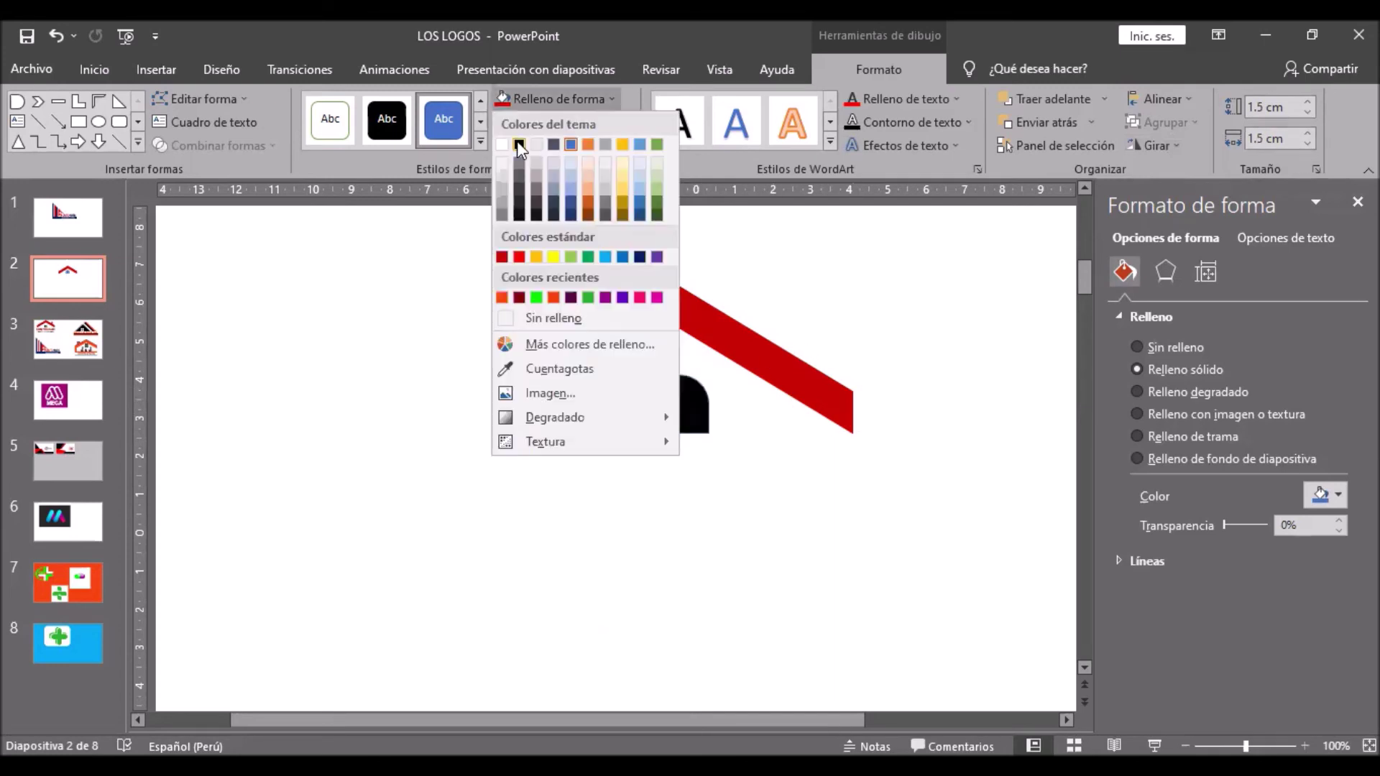
{"action": "left_click", "coordinate": [516, 140]}
{"action": "left_click", "coordinate": [521, 120]}
{"action": "left_click", "coordinate": [516, 164]}
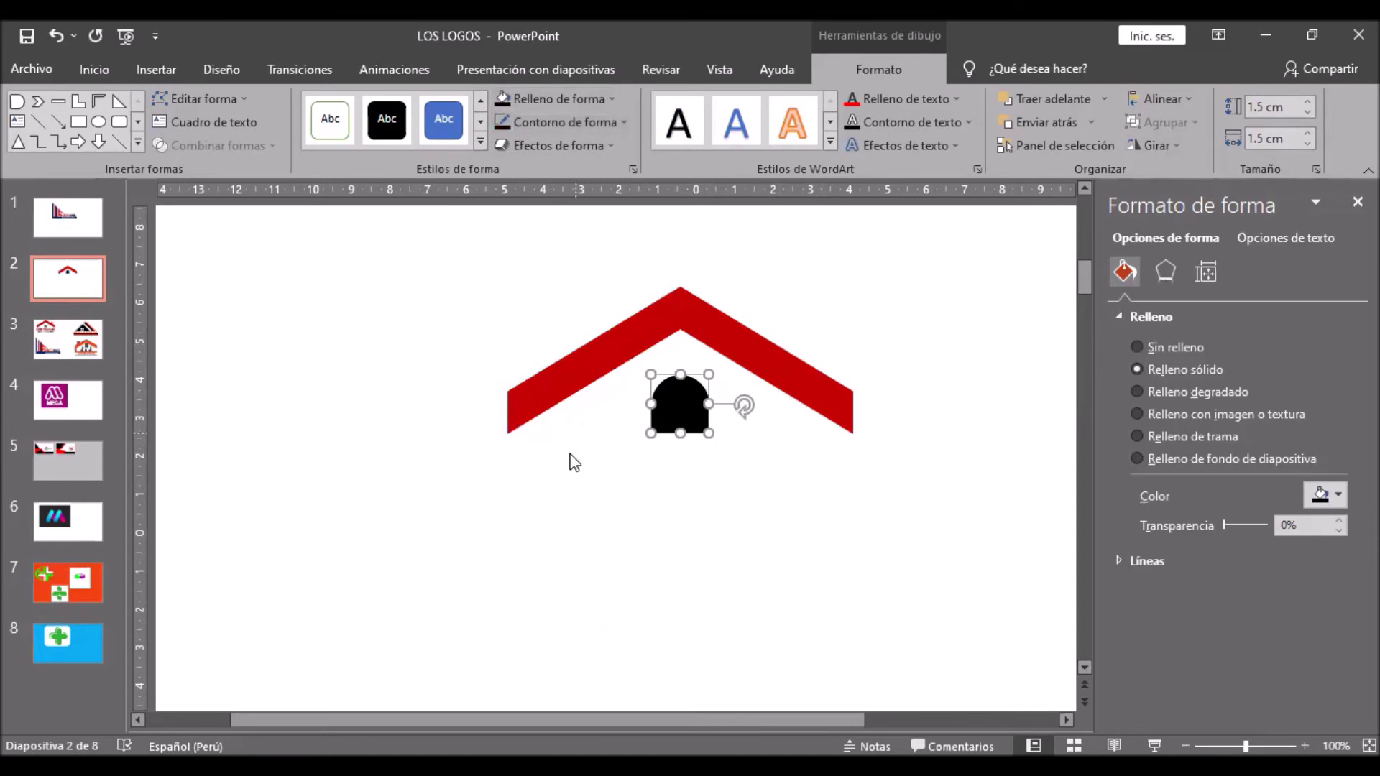
Insert a cross shape over the black window, set its height to 1.5 cm and reduce its width to fit
{"action": "left_click", "coordinate": [144, 70]}
{"action": "left_click", "coordinate": [365, 135]}
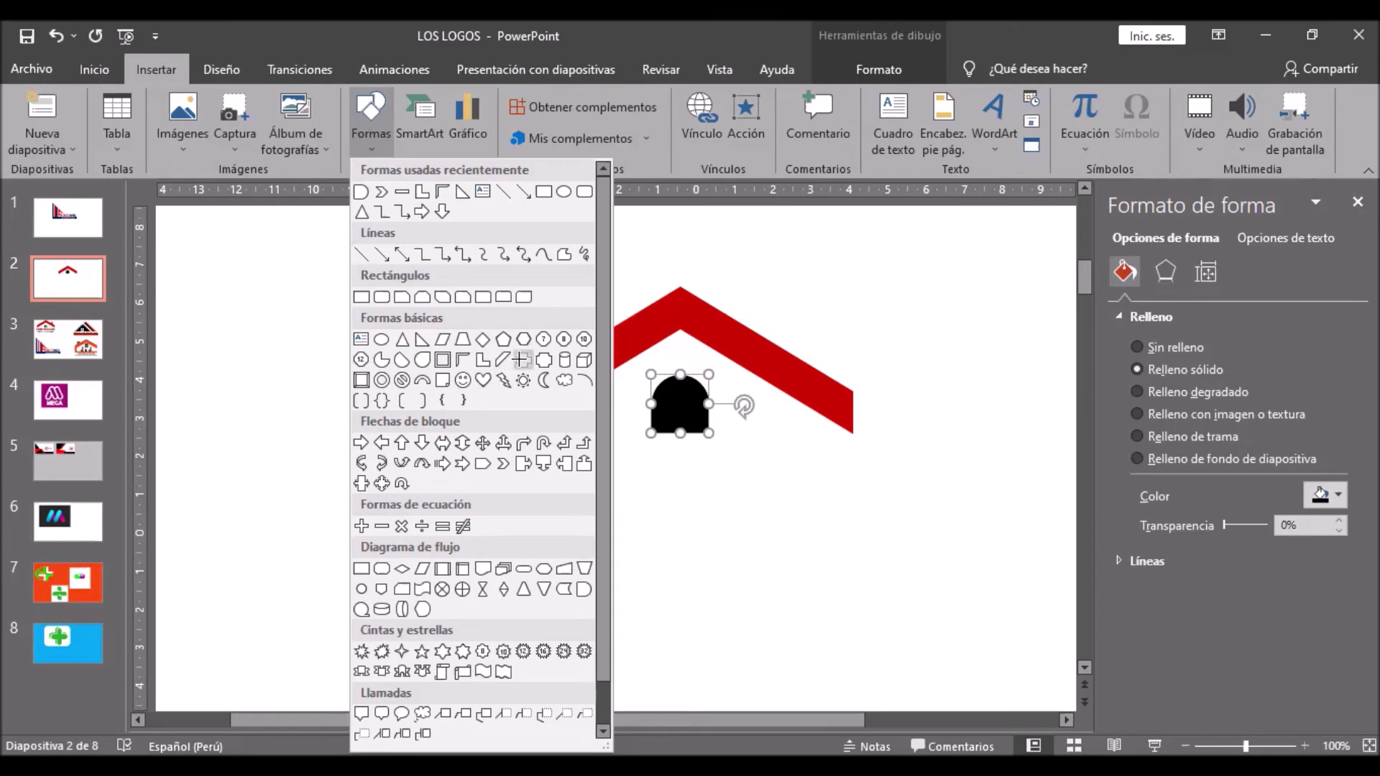
{"action": "left_click", "coordinate": [523, 359]}
{"action": "left_click", "coordinate": [677, 396]}
{"action": "left_click_drag", "start_coordinate": [709, 408], "coordinate": [701, 424]}
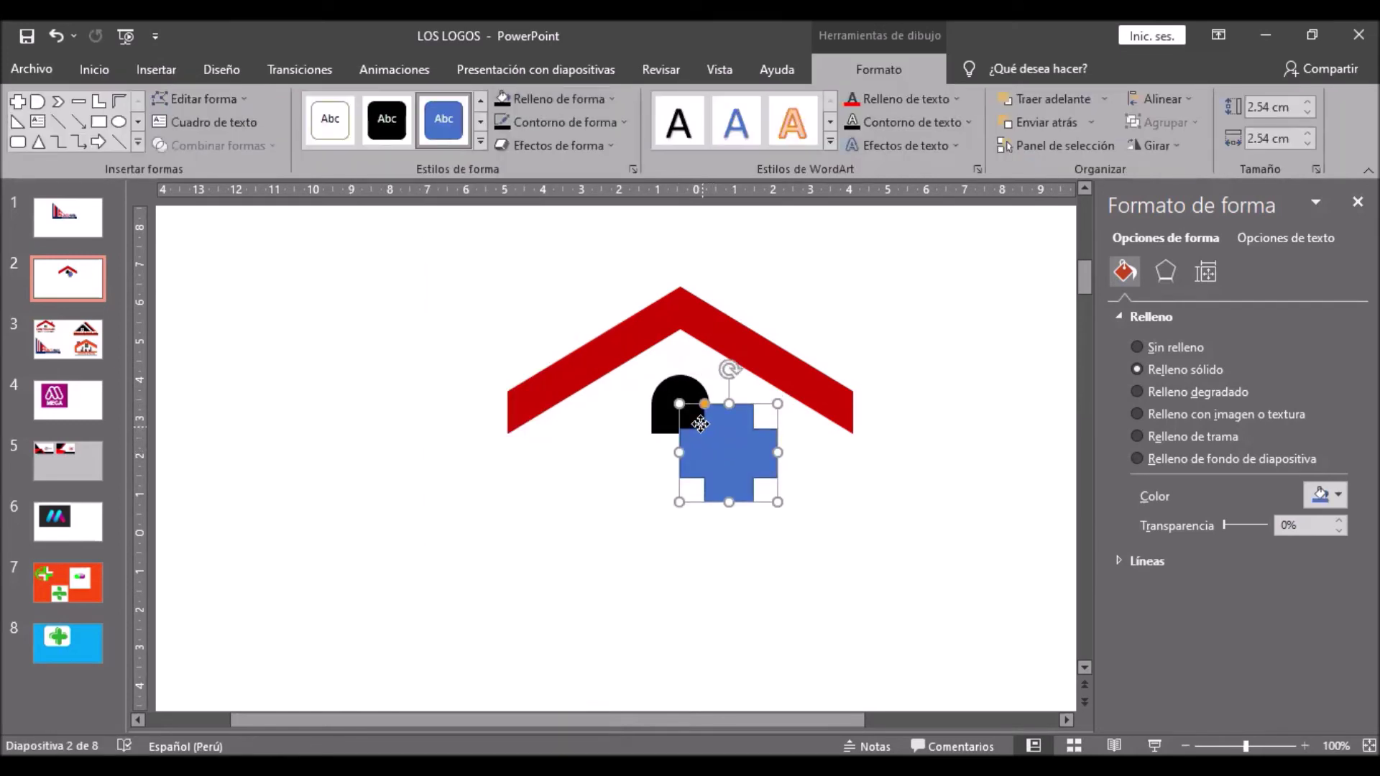
{"action": "left_click", "coordinate": [1310, 112]}
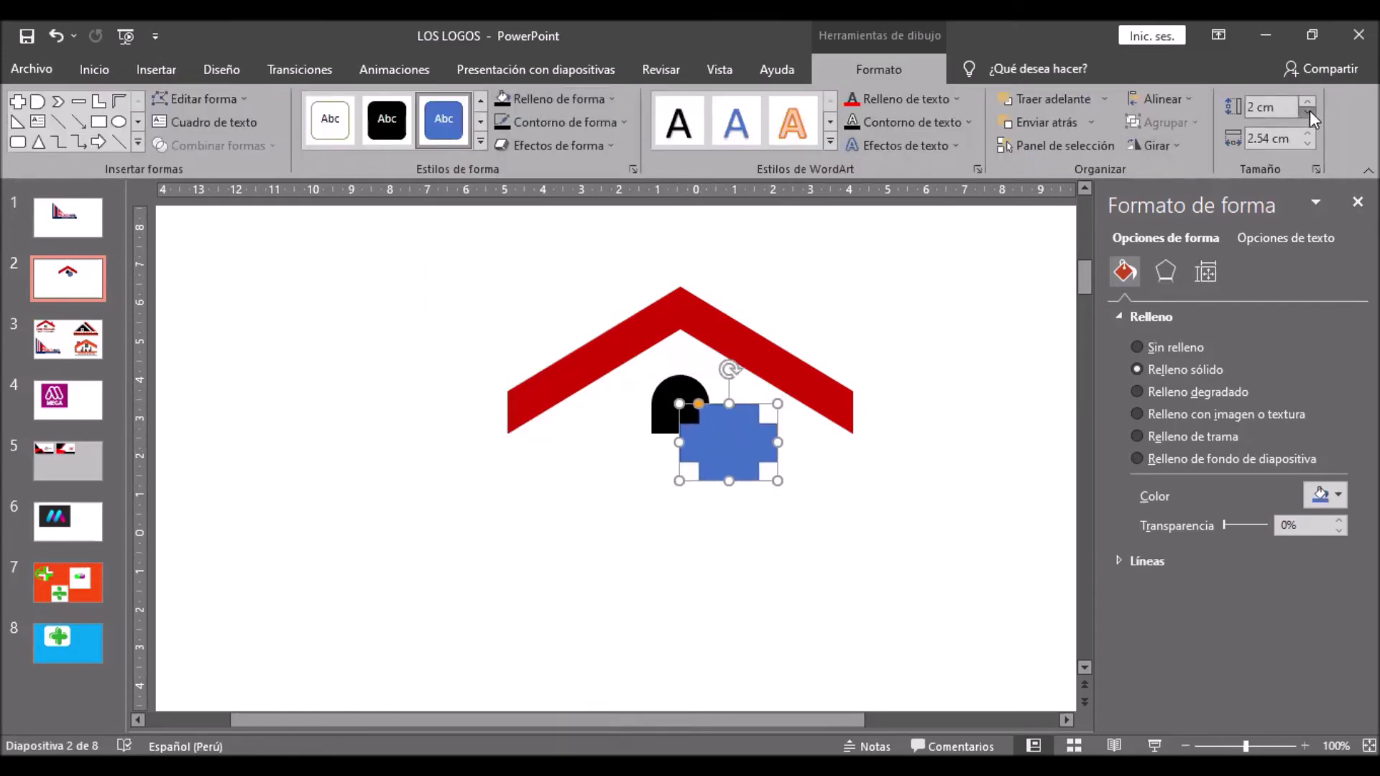
{"action": "left_click", "coordinate": [1309, 112]}
{"action": "left_click", "coordinate": [1307, 143]}
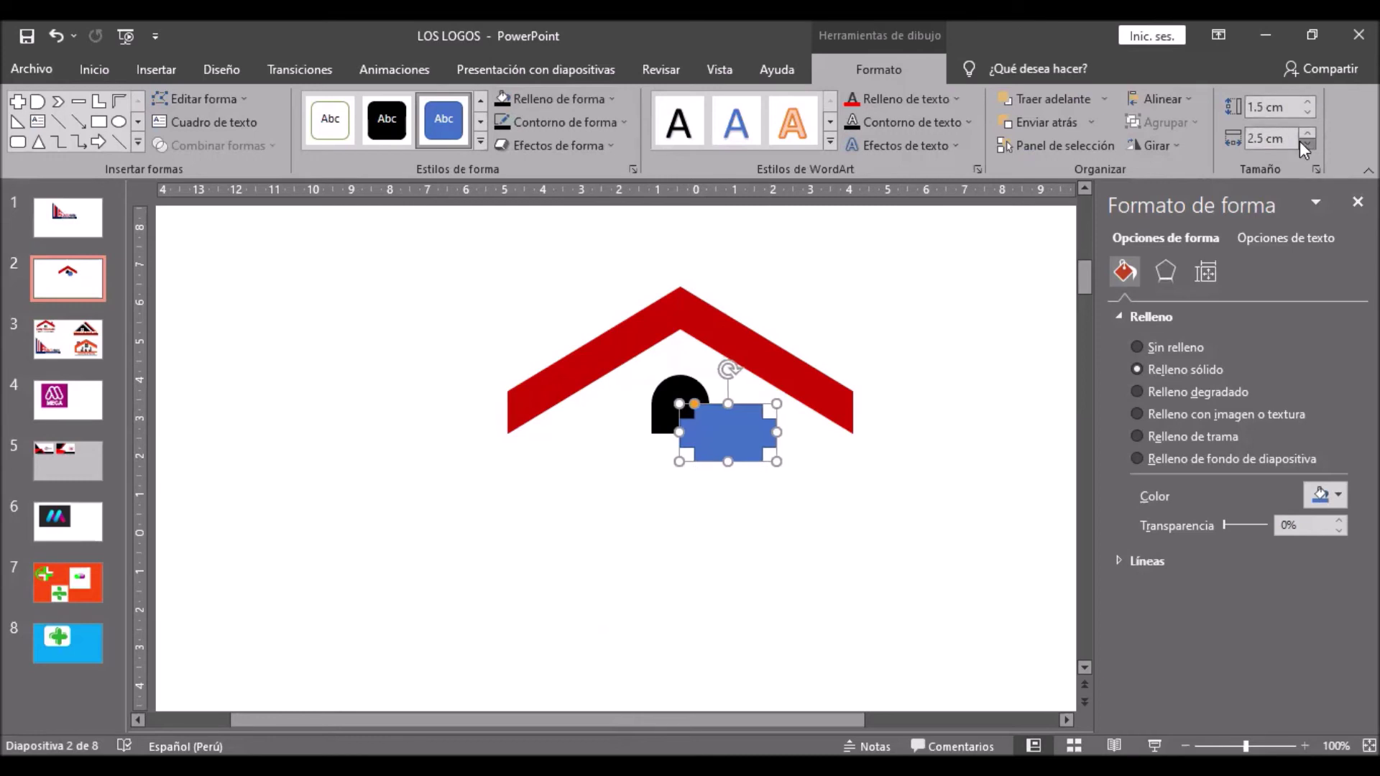
Thin the cross's arms into narrow bars and color it white, centered over the window as its panes' dividers
{"action": "mouse_move", "coordinate": [692, 405]}
{"action": "left_mouse_down"}
{"action": "mouse_move", "coordinate": [703, 411]}
{"action": "mouse_move", "coordinate": [671, 408]}
{"action": "left_mouse_up"}
{"action": "left_click", "coordinate": [524, 98]}
{"action": "left_click", "coordinate": [499, 136]}
{"action": "left_click", "coordinate": [523, 119]}
{"action": "left_click", "coordinate": [632, 492]}
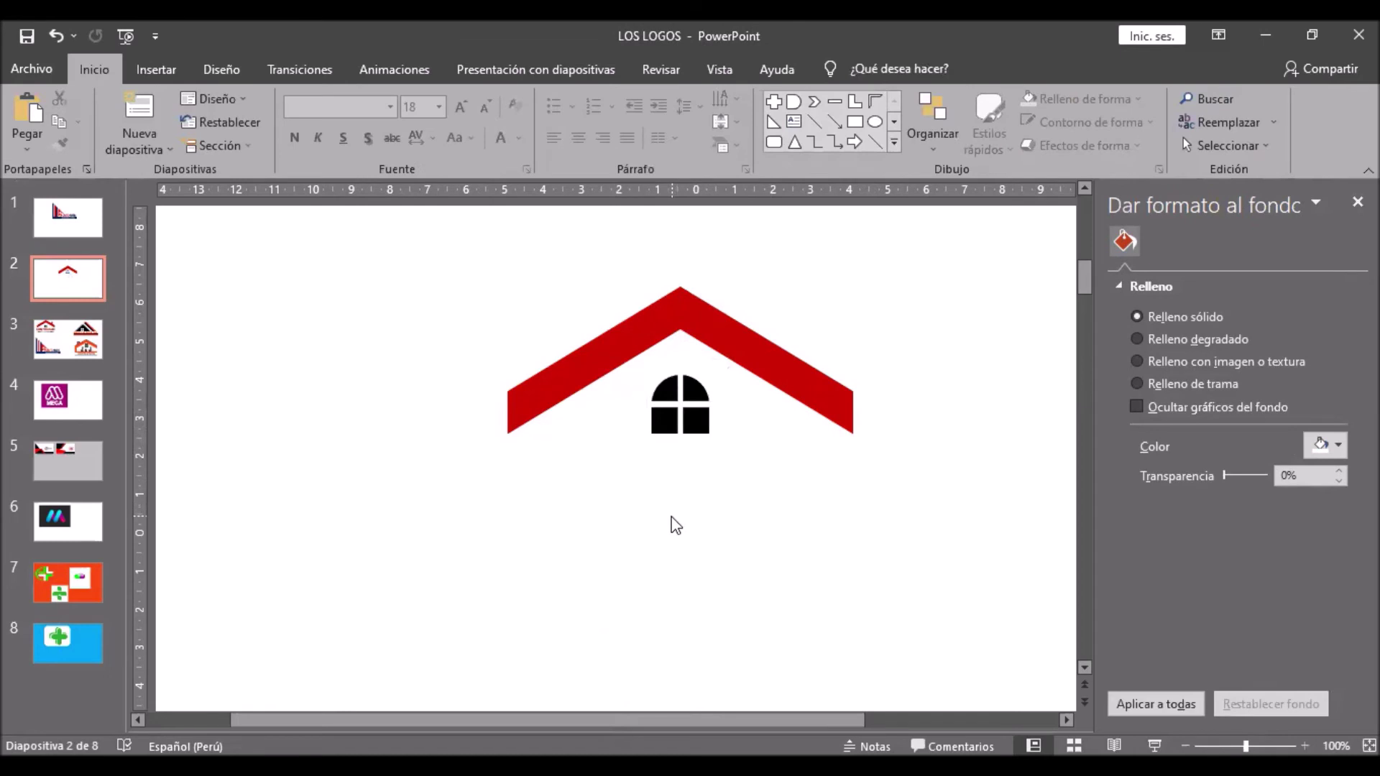
Insert a rectangle over the roof's left slope and size it to 1.6 cm high and 0.9 cm wide
{"action": "left_click", "coordinate": [158, 69]}
{"action": "left_click", "coordinate": [371, 118]}
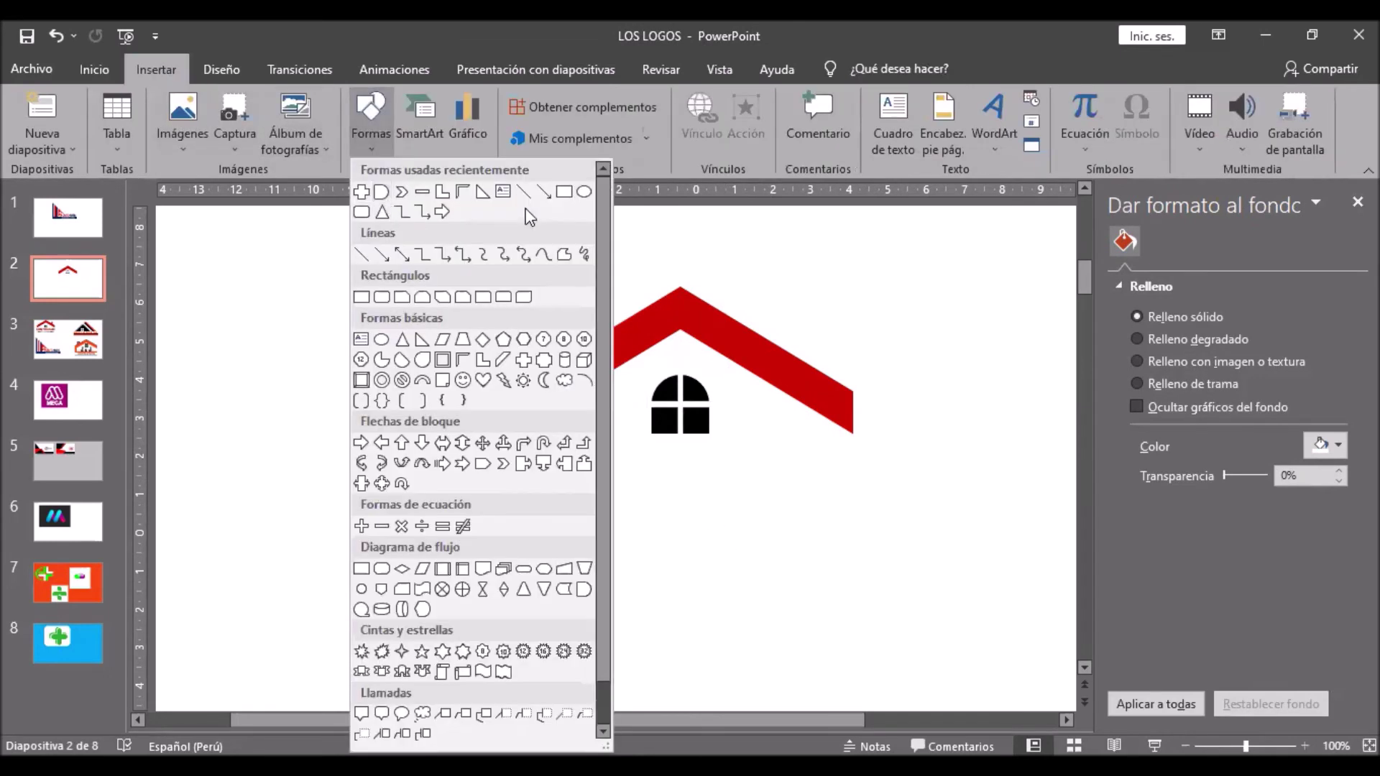
{"action": "left_click", "coordinate": [565, 194]}
{"action": "left_click", "coordinate": [525, 322]}
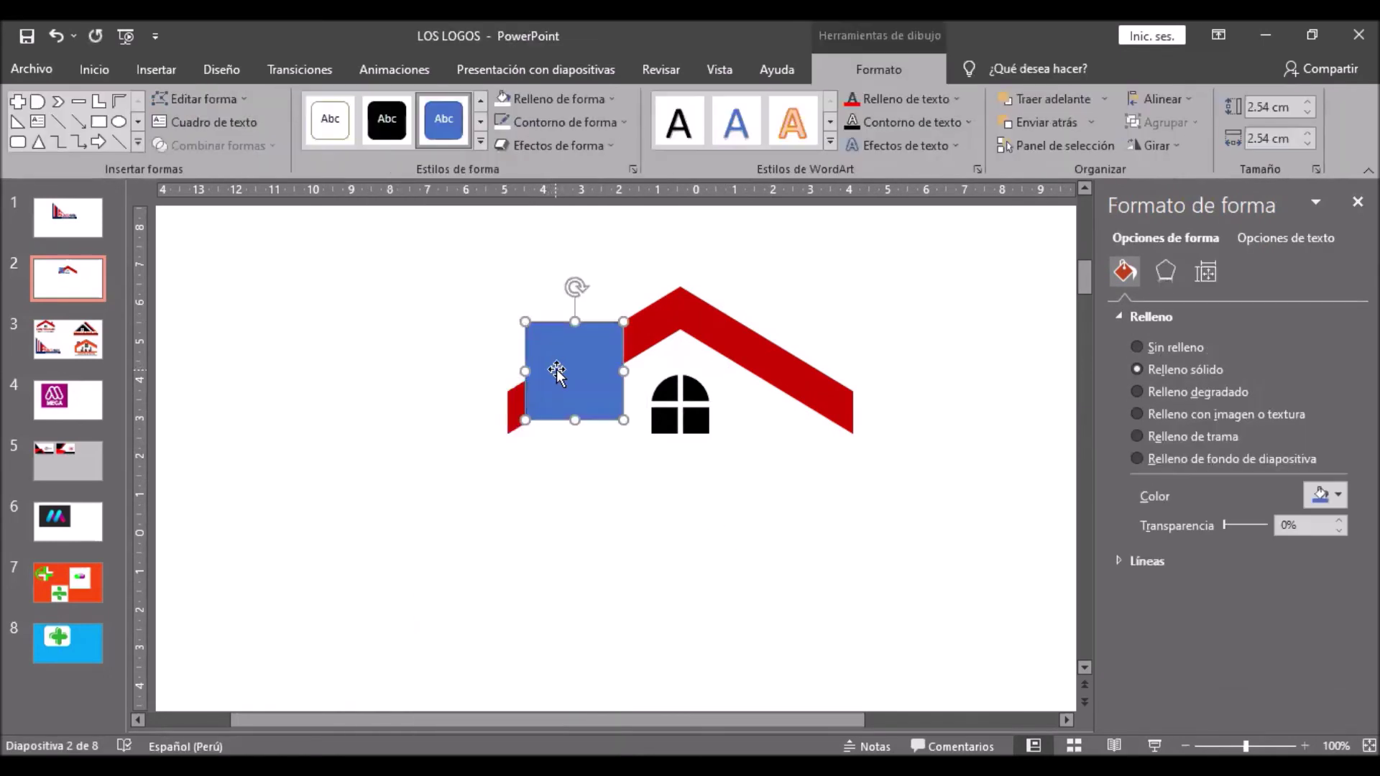
{"action": "left_click", "coordinate": [1308, 111]}
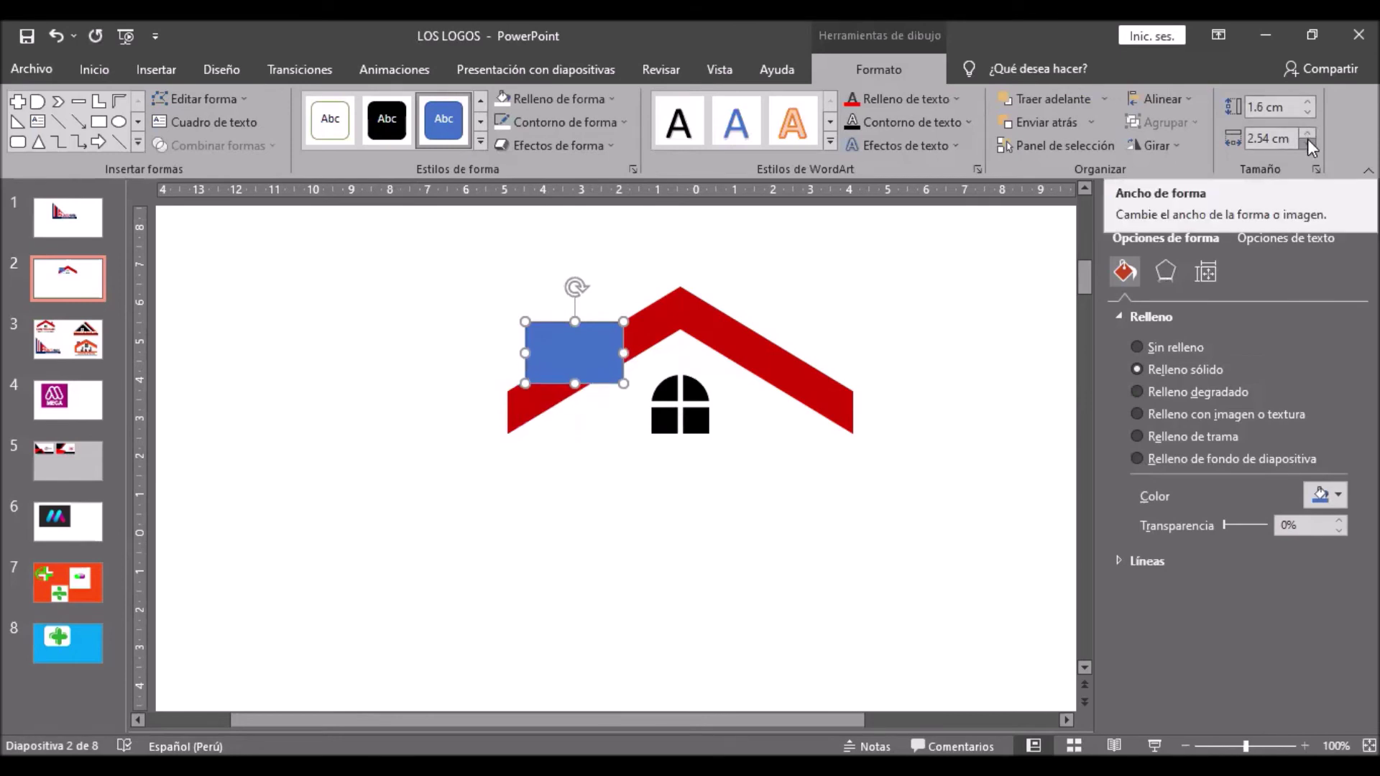
{"action": "left_click", "coordinate": [1308, 143]}
{"action": "left_click", "coordinate": [1308, 144]}
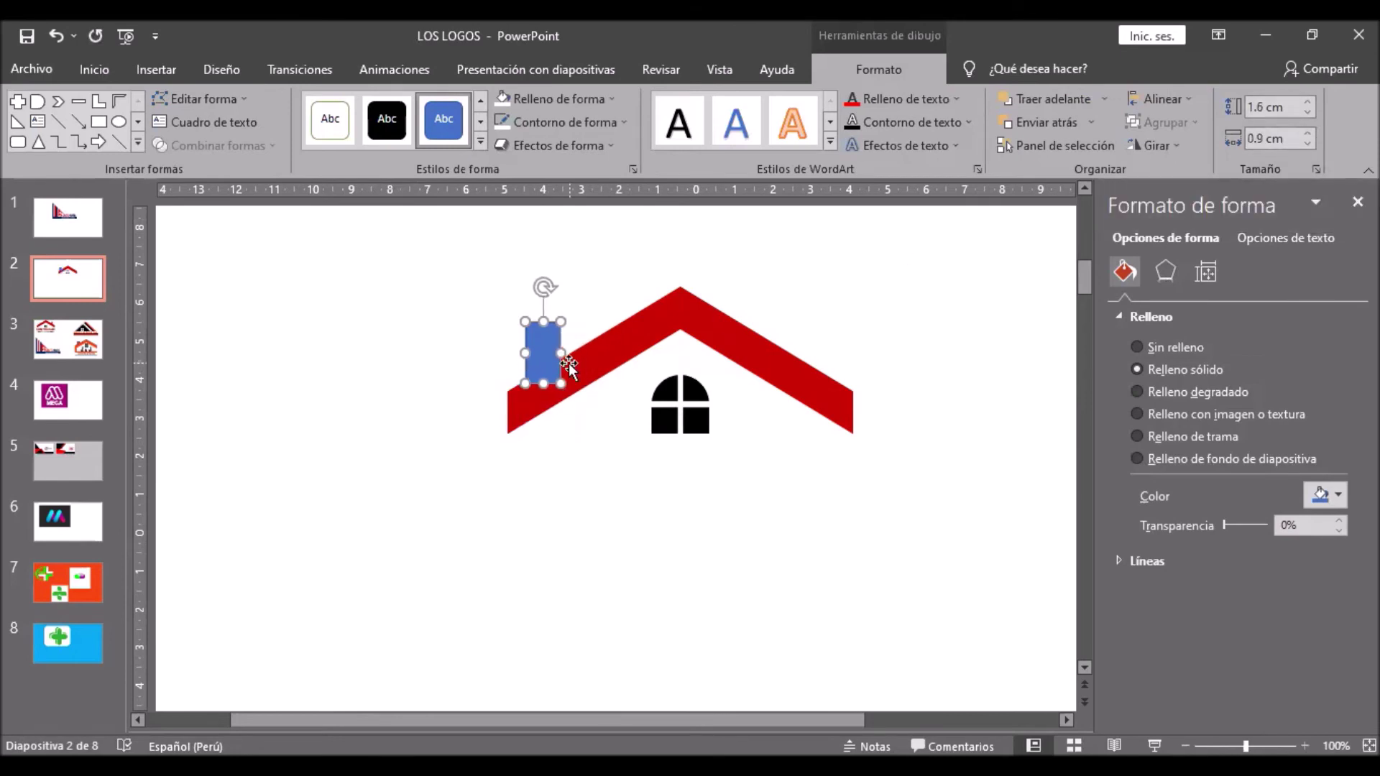
Color the rectangle's fill and outline dark red and set it onto the roof's left slope as a chimney
{"action": "left_click", "coordinate": [561, 98]}
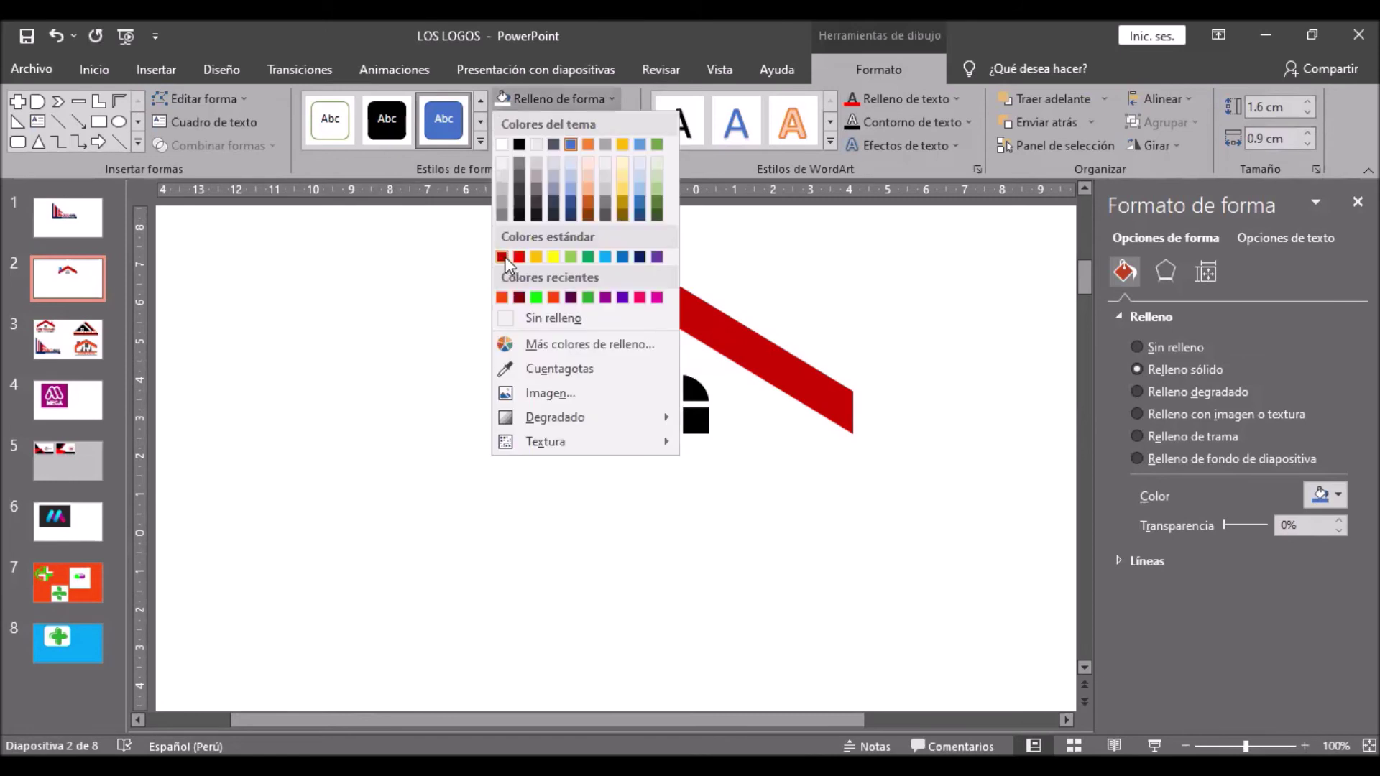
{"action": "left_click", "coordinate": [505, 256]}
{"action": "left_click", "coordinate": [527, 121]}
{"action": "left_click", "coordinate": [502, 280]}
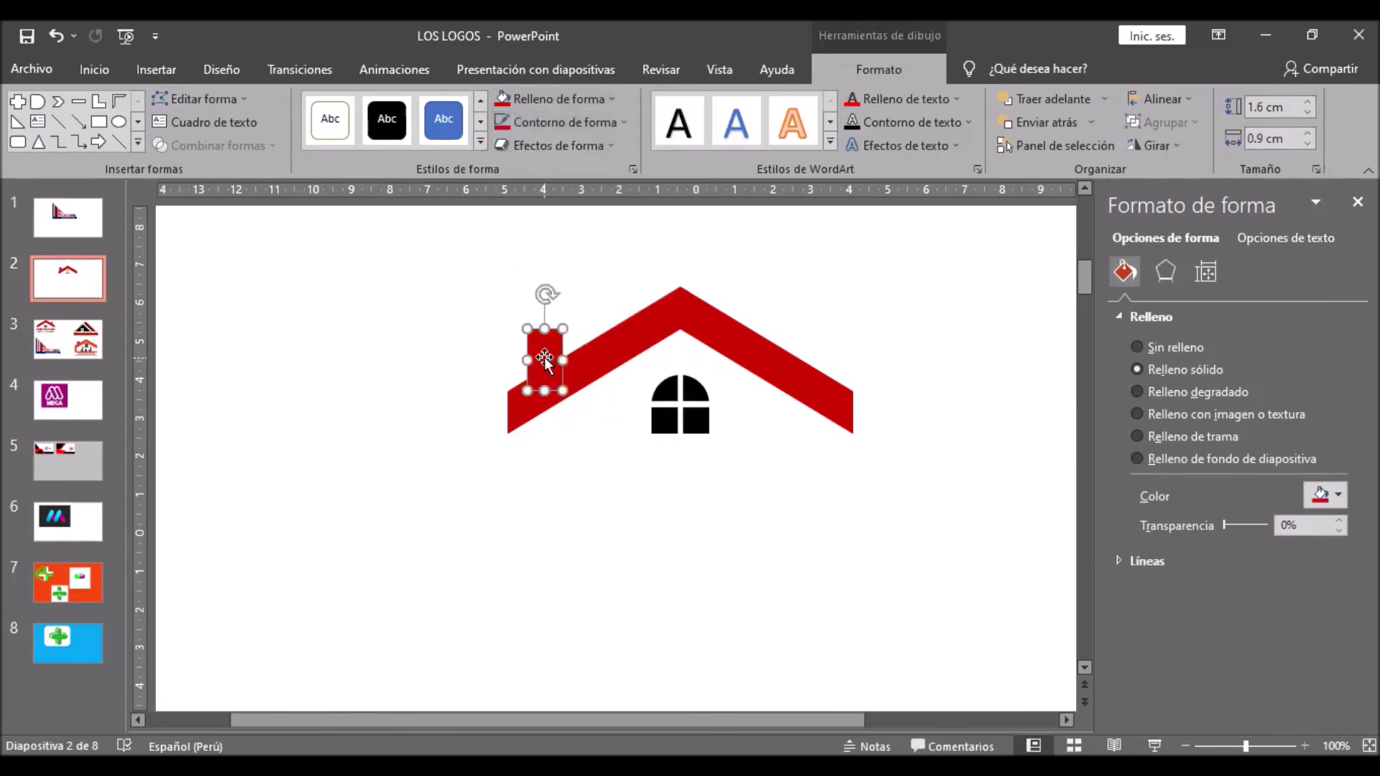
{"action": "left_click", "coordinate": [523, 478]}
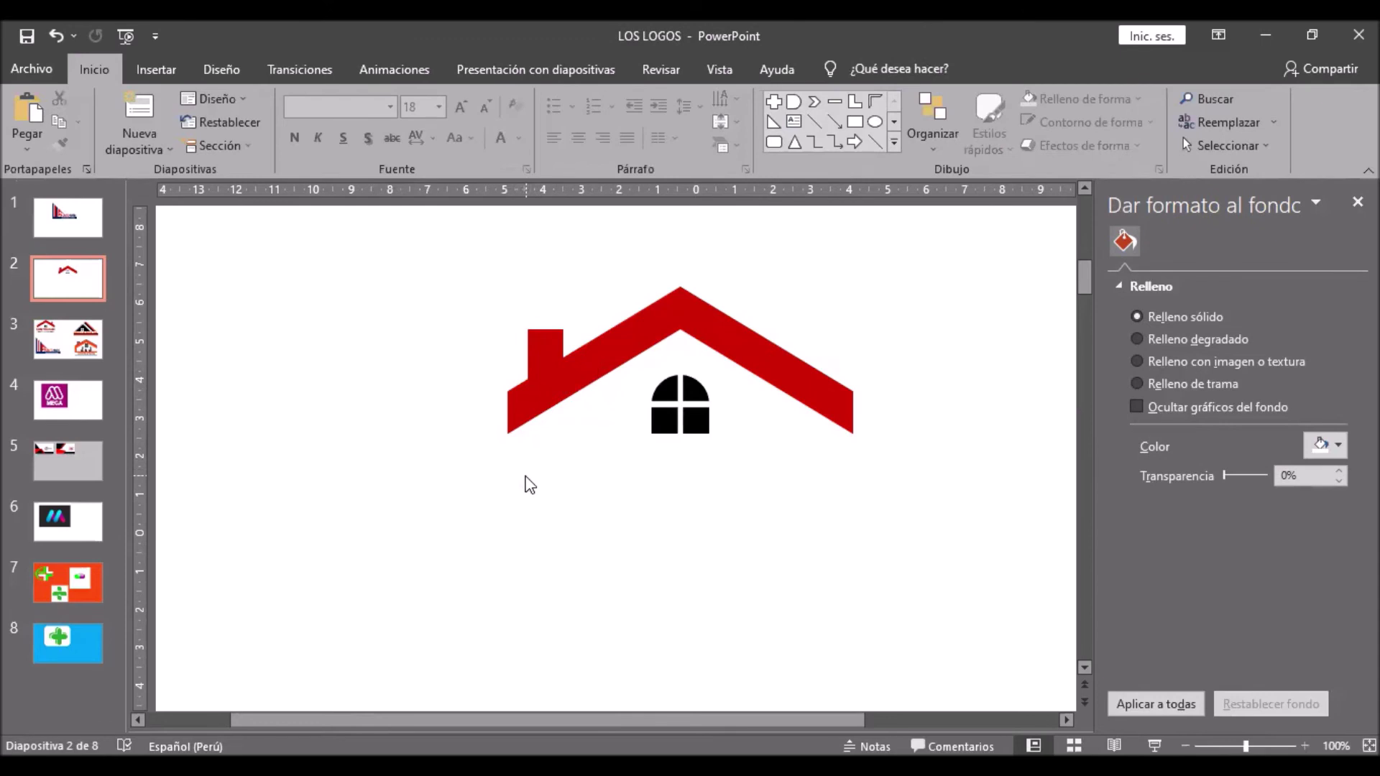
Insert a text box below the roof with the text CONTRURAM and widen it so the word fits on one line
{"action": "left_click", "coordinate": [158, 68]}
{"action": "left_click", "coordinate": [372, 118]}
{"action": "left_click", "coordinate": [507, 201]}
{"action": "left_click", "coordinate": [527, 460]}
{"action": "left_click", "coordinate": [704, 544]}
{"action": "key", "text": "ctrl+z"}
{"action": "type", "text": "CON"}
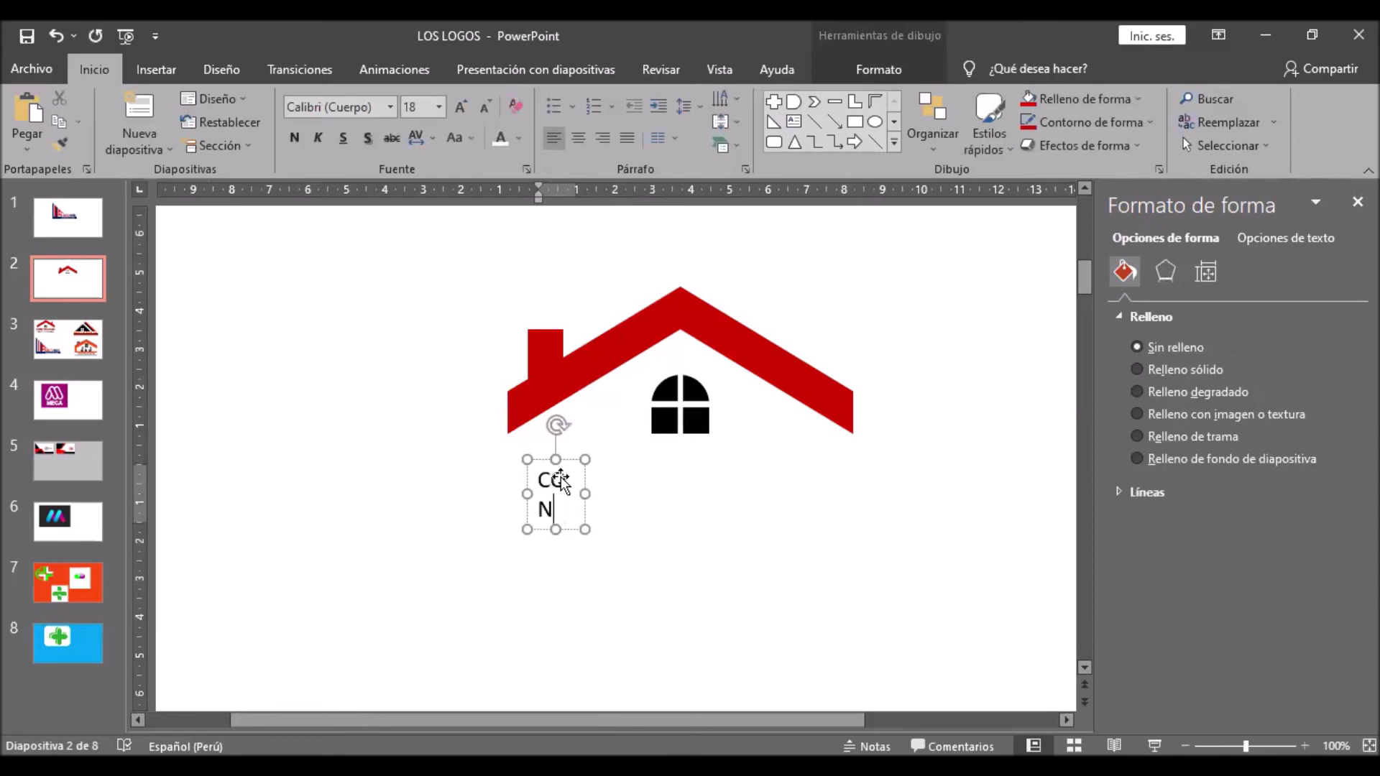
{"action": "type", "text": "SRURAM"}
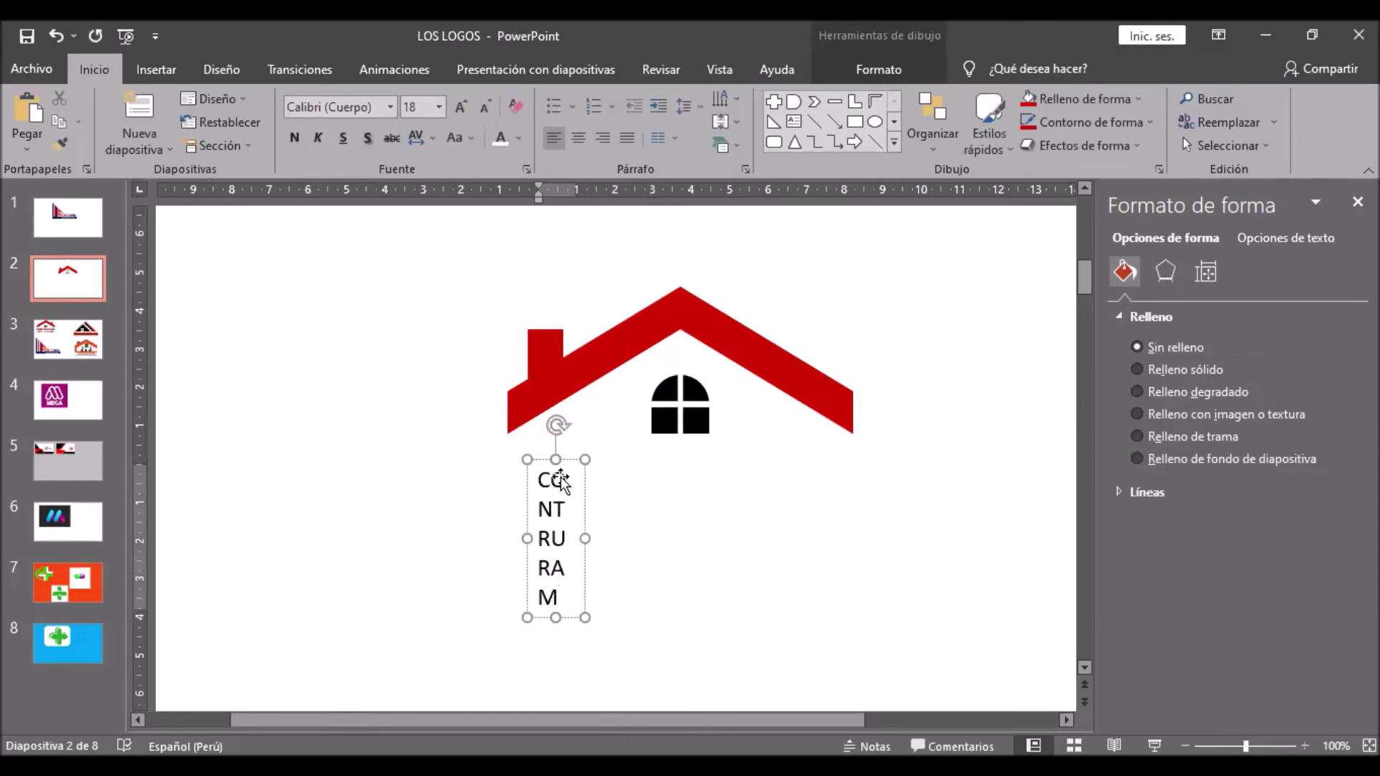
{"action": "left_click_drag", "start_coordinate": [585, 535], "coordinate": [761, 533]}
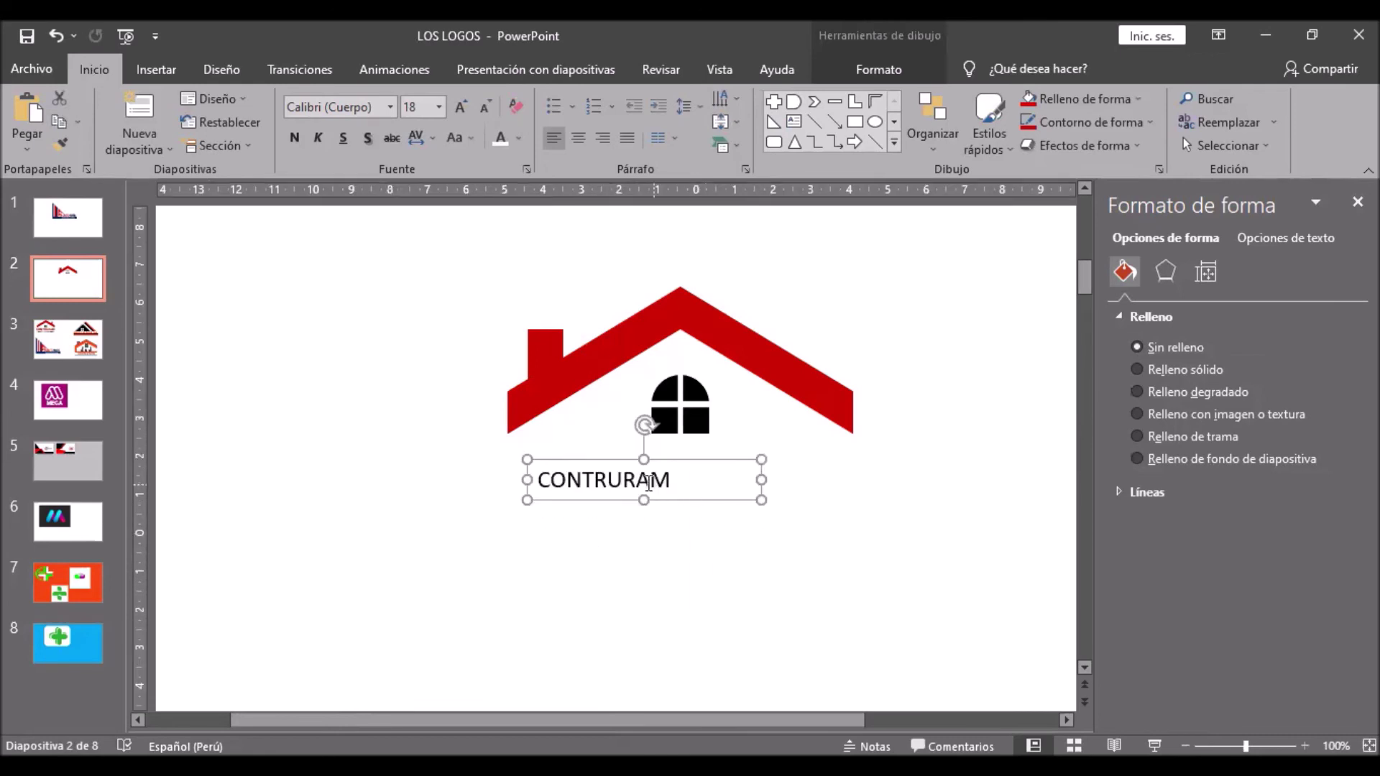
Center the CONTRURAM text and format it in Arial Black, size 36
{"action": "left_click", "coordinate": [578, 145]}
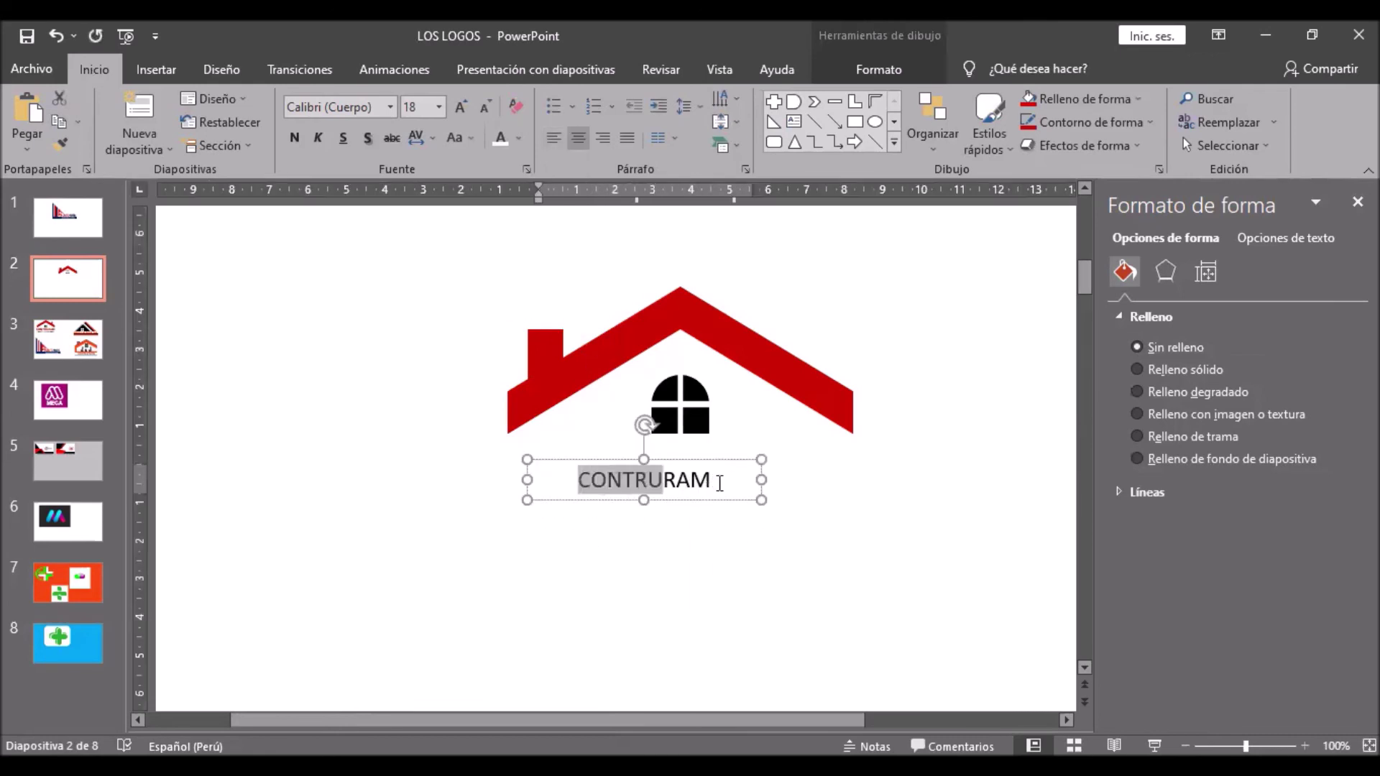
{"action": "left_click_drag", "start_coordinate": [719, 483], "coordinate": [719, 483]}
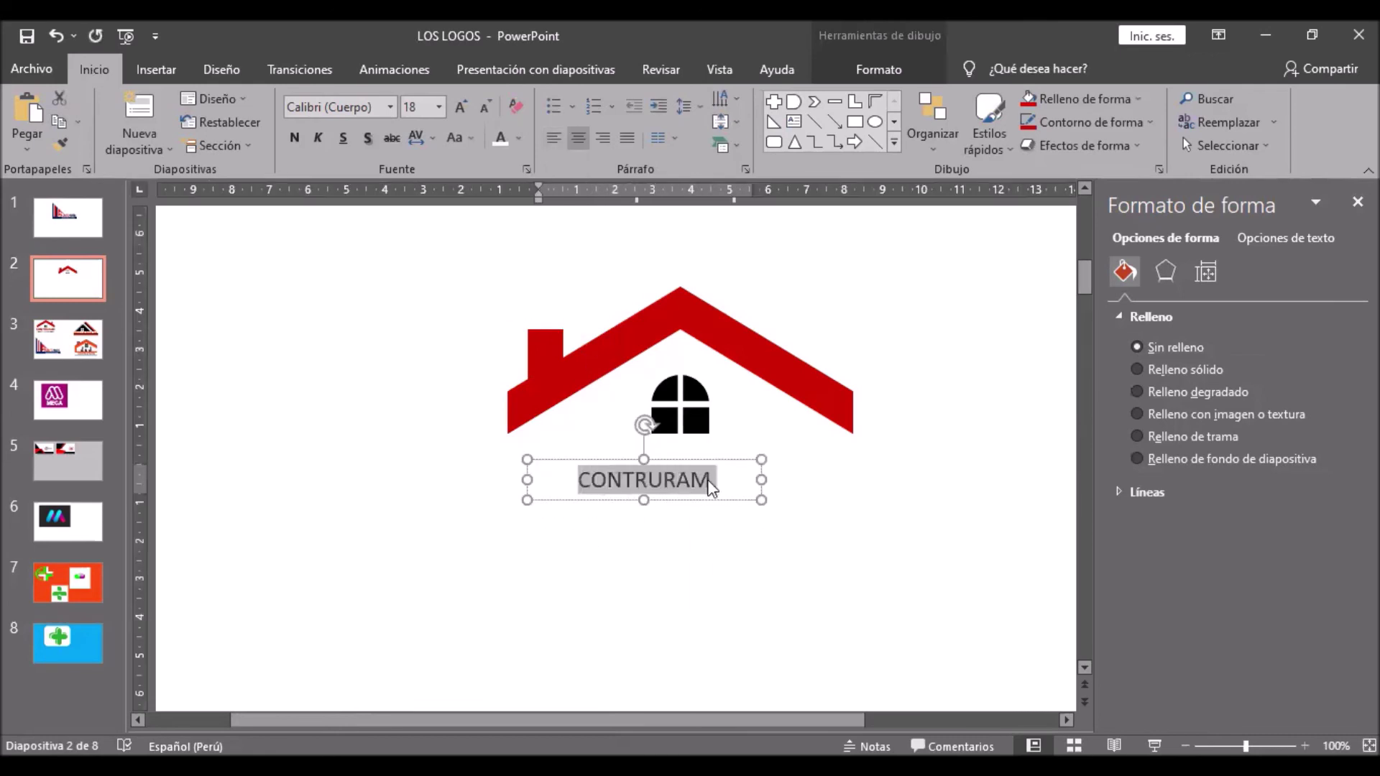
{"action": "left_click", "coordinate": [390, 107]}
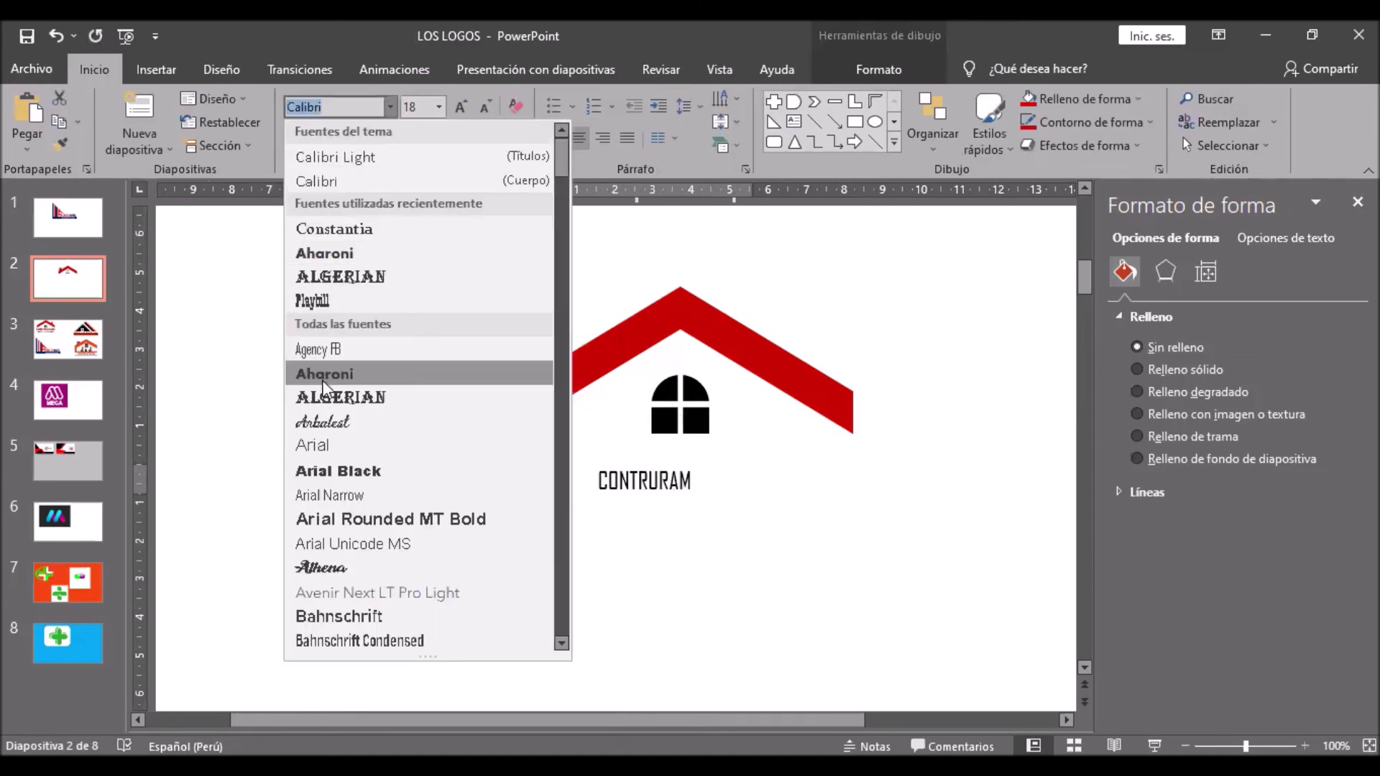
{"action": "left_click", "coordinate": [338, 471]}
{"action": "double_click", "coordinate": [416, 106]}
{"action": "type", "text": "36"}
{"action": "key", "text": "Return"}
Widen the CONTRURAM text box to about 10 cm and move it centered directly beneath the roof
{"action": "left_click_drag", "start_coordinate": [763, 518], "coordinate": [853, 518]}
{"action": "left_click_drag", "start_coordinate": [527, 529], "coordinate": [464, 524]}
{"action": "left_click_drag", "start_coordinate": [610, 525], "coordinate": [632, 507]}
Change the fill color of the CONTRURAM text to dark red to match the roof
{"action": "left_click_drag", "start_coordinate": [506, 467], "coordinate": [855, 472]}
{"action": "left_click", "coordinate": [891, 69]}
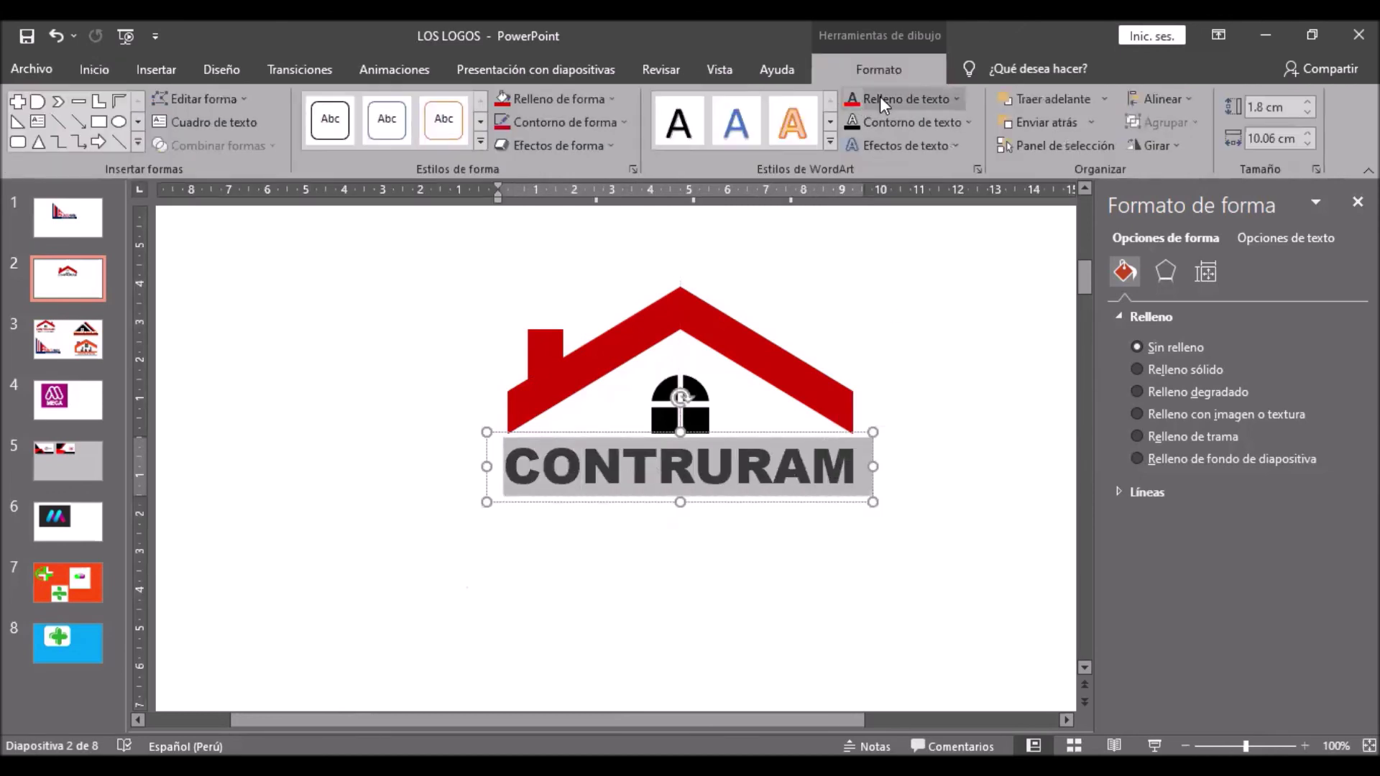
{"action": "left_click", "coordinate": [880, 96]}
{"action": "left_click", "coordinate": [856, 262]}
{"action": "left_click", "coordinate": [831, 122]}
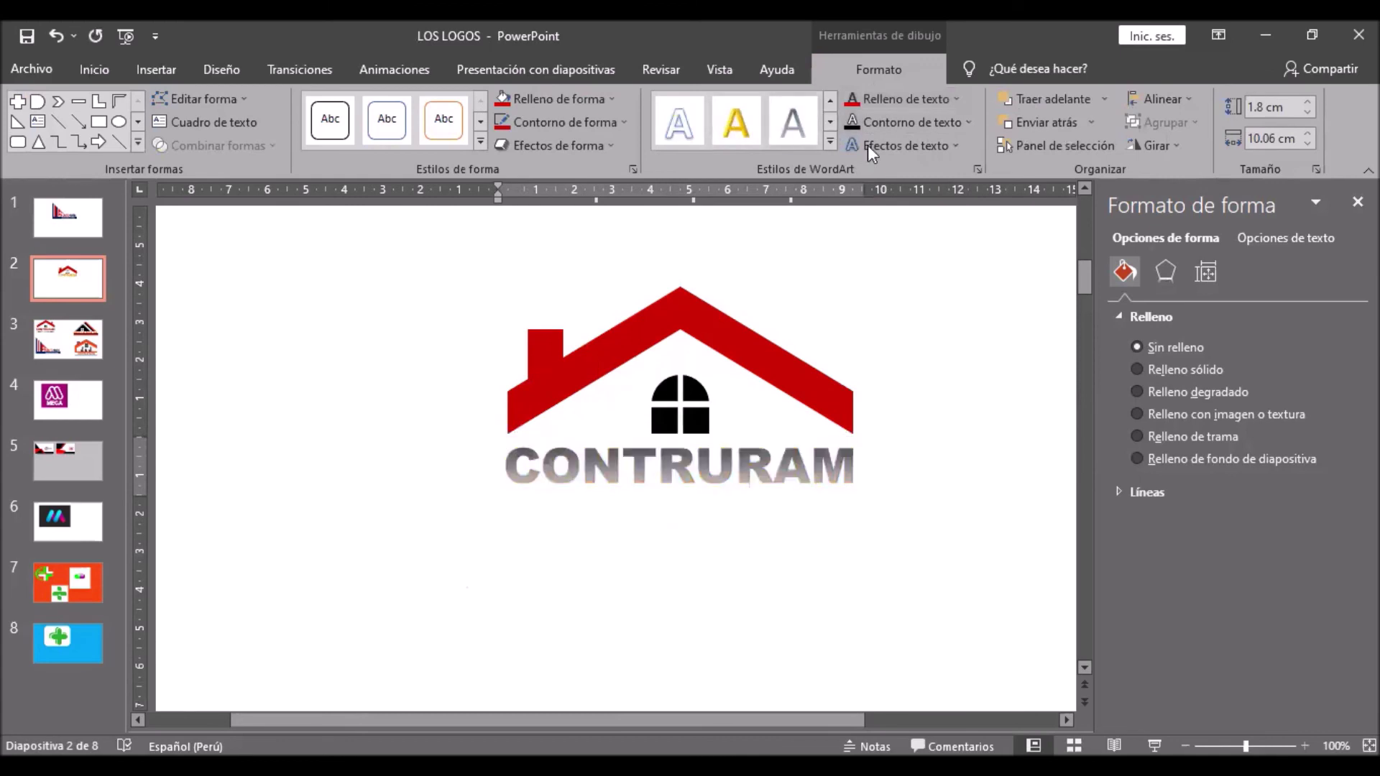
{"action": "left_click", "coordinate": [782, 561]}
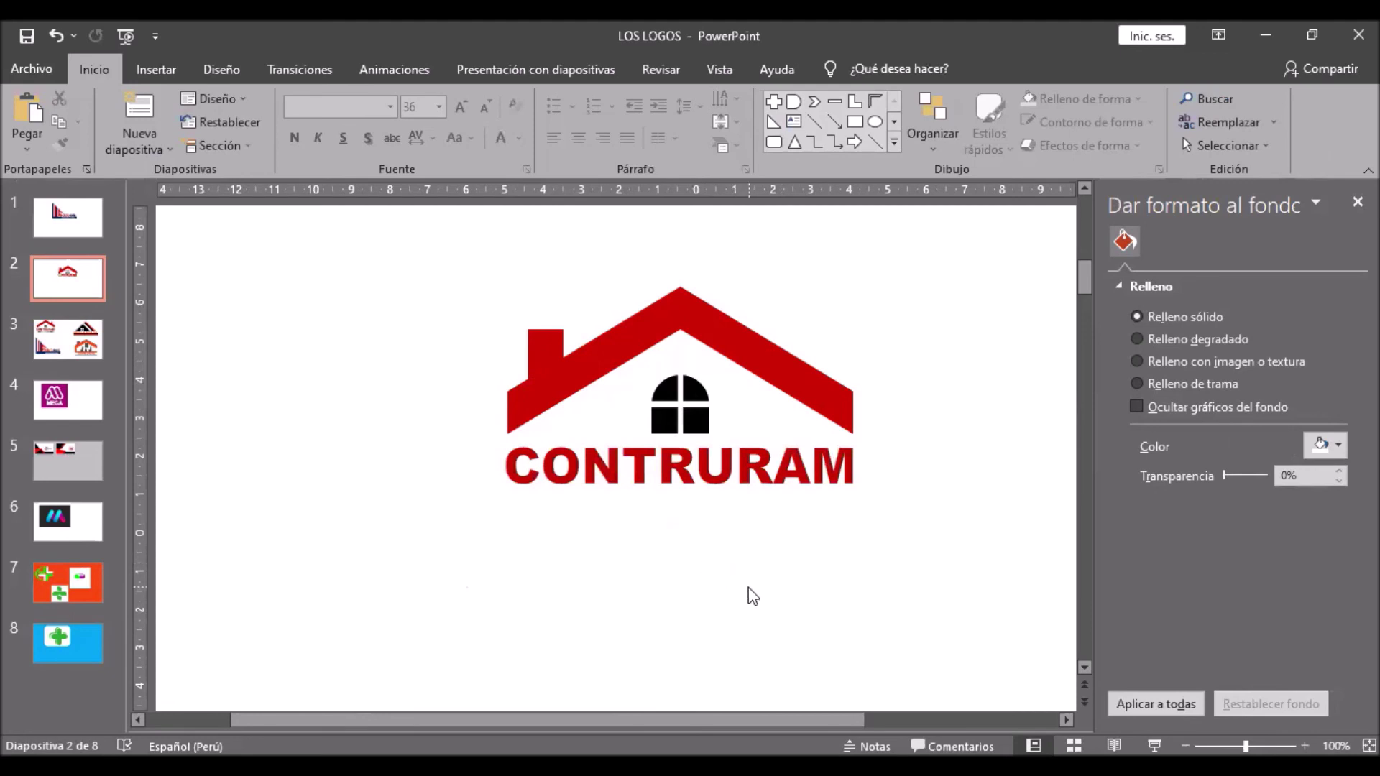
Insert a text box beneath CONTRURAM, about as wide as the word, with the centered text "Empresa constructora"
{"action": "left_click", "coordinate": [156, 69]}
{"action": "left_click", "coordinate": [370, 118]}
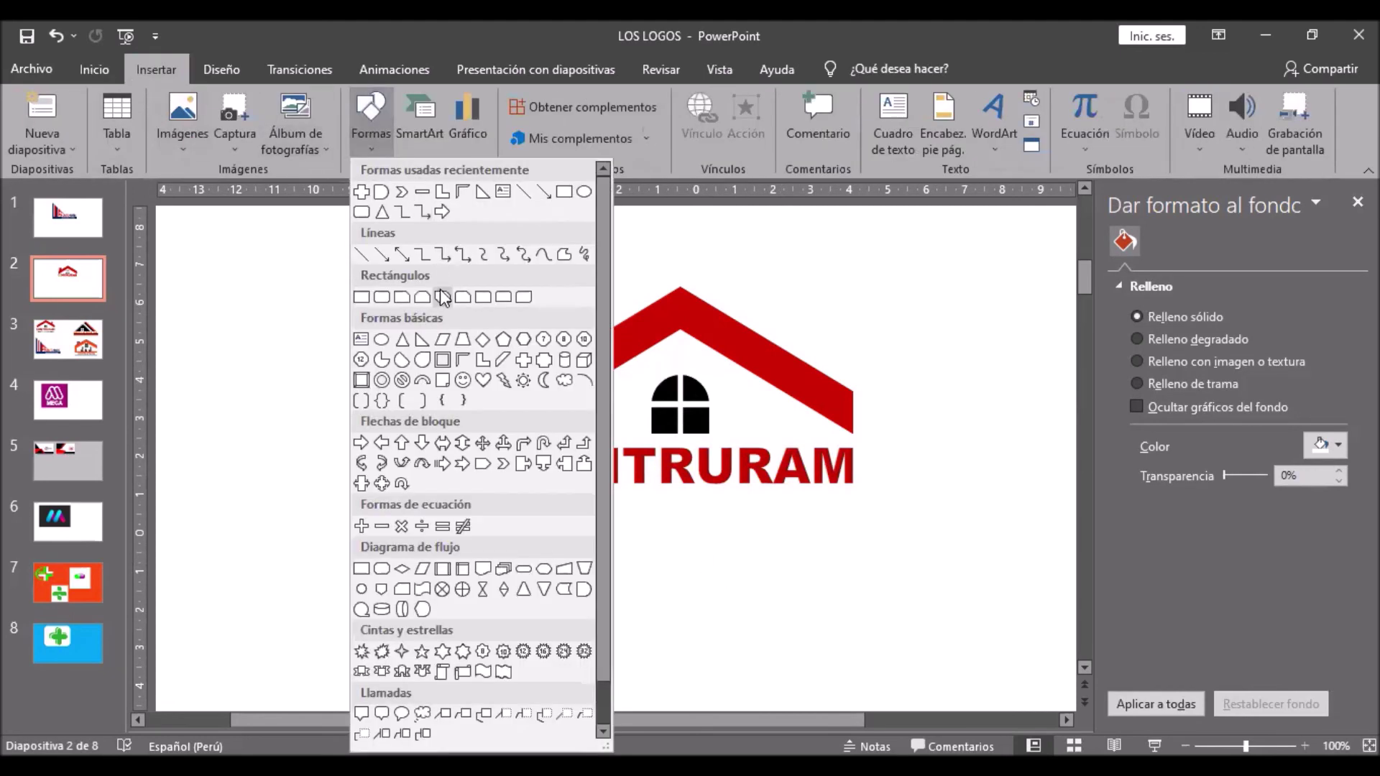
{"action": "left_click", "coordinate": [502, 193]}
{"action": "left_click_drag", "start_coordinate": [495, 502], "coordinate": [852, 541]}
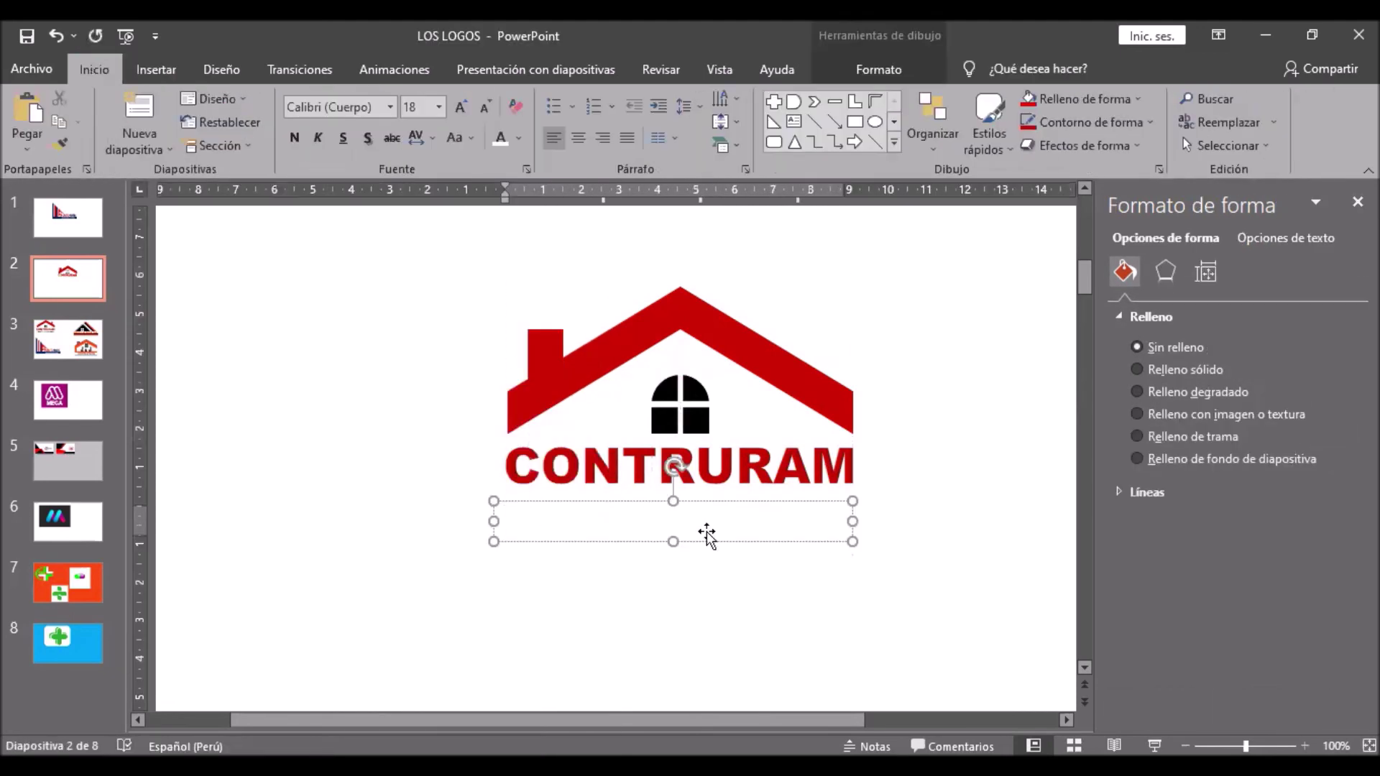
{"action": "type", "text": "Empresa constructora"}
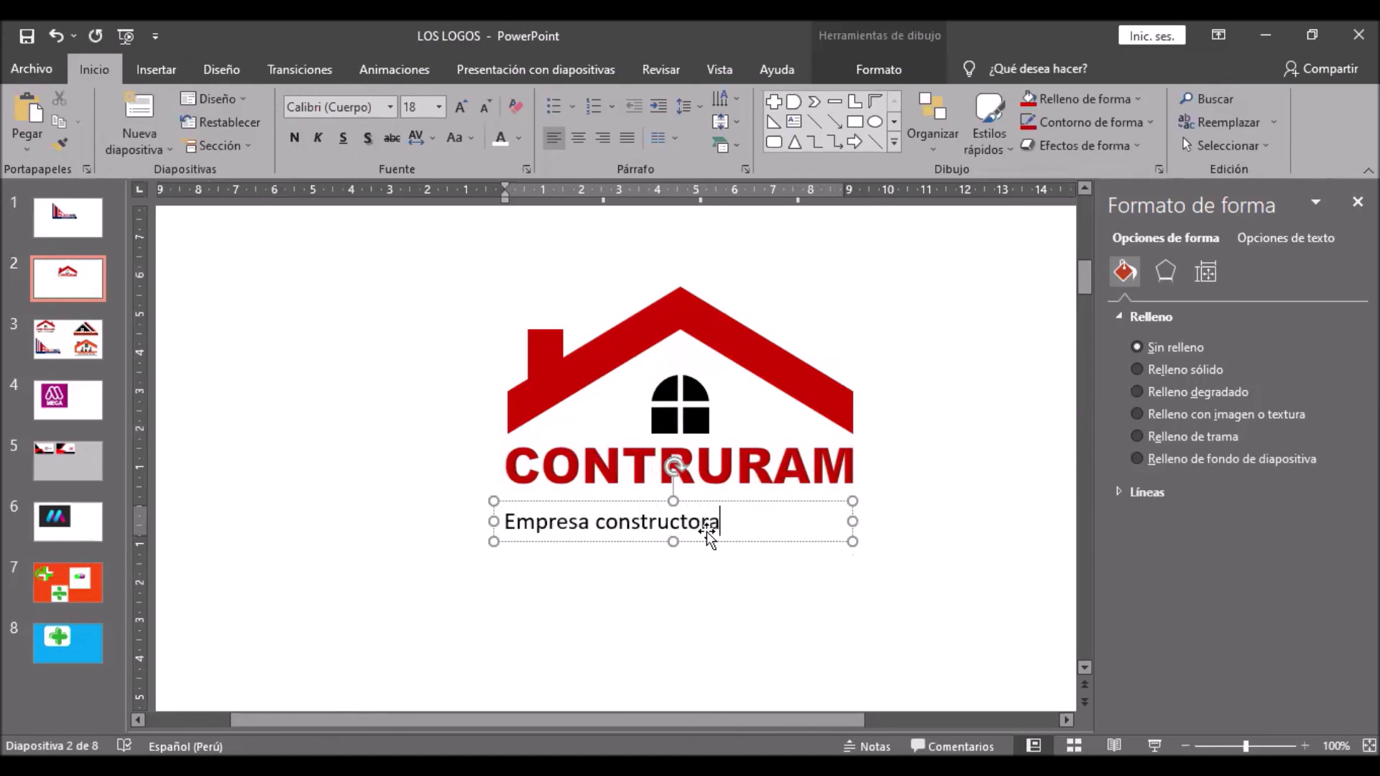
{"action": "left_click", "coordinate": [575, 144]}
Format the "Empresa constructora" text in Aharoni, size 24
{"action": "double_click", "coordinate": [604, 522]}
{"action": "left_click", "coordinate": [776, 522]}
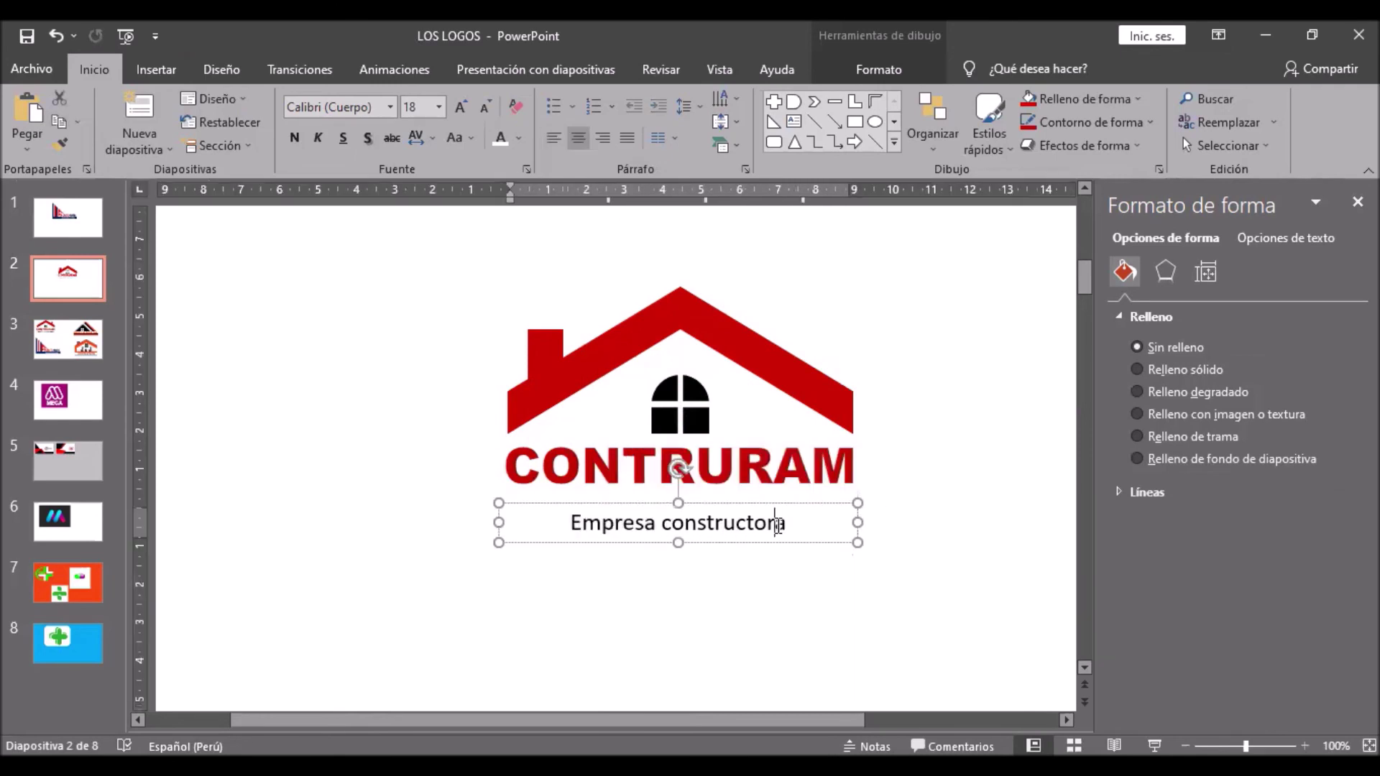
{"action": "key", "text": "ctrl+a"}
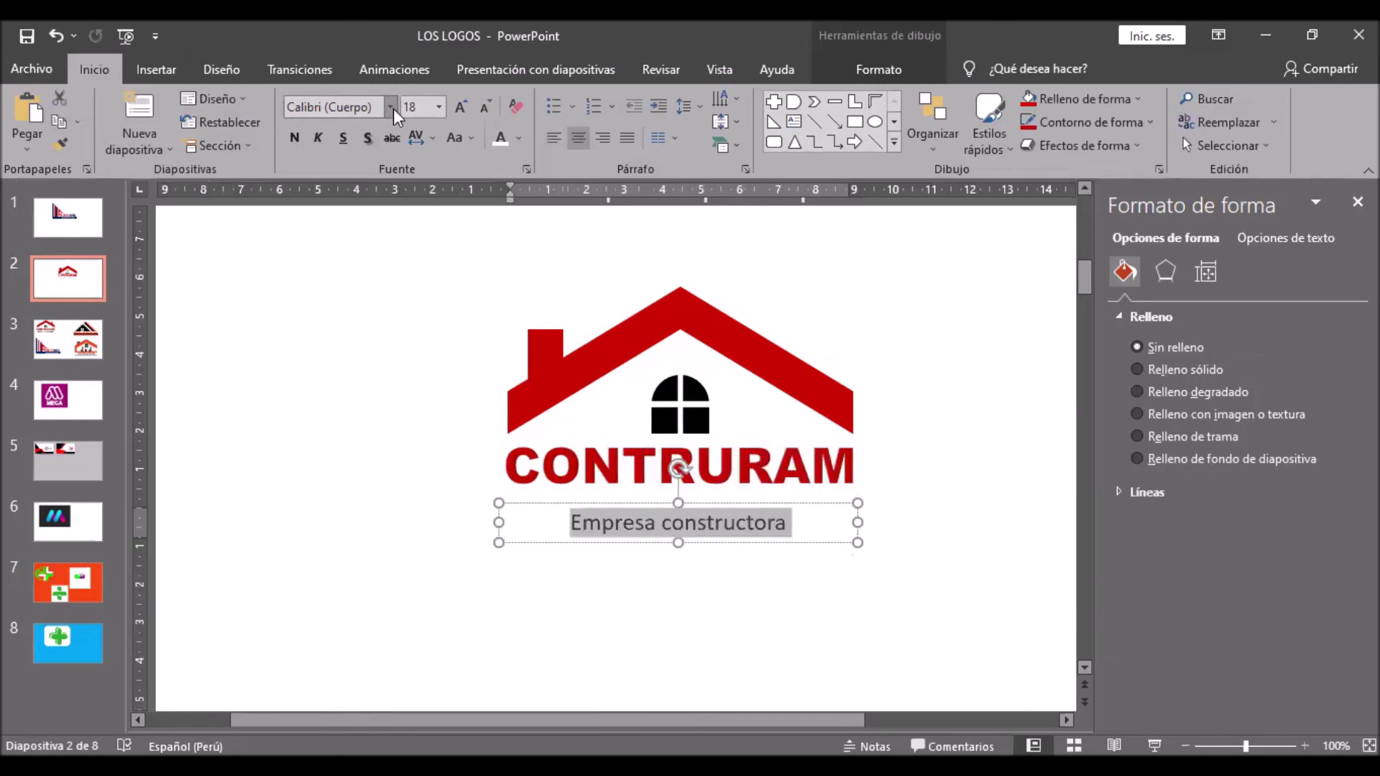
{"action": "left_click", "coordinate": [391, 107]}
{"action": "left_click", "coordinate": [347, 277]}
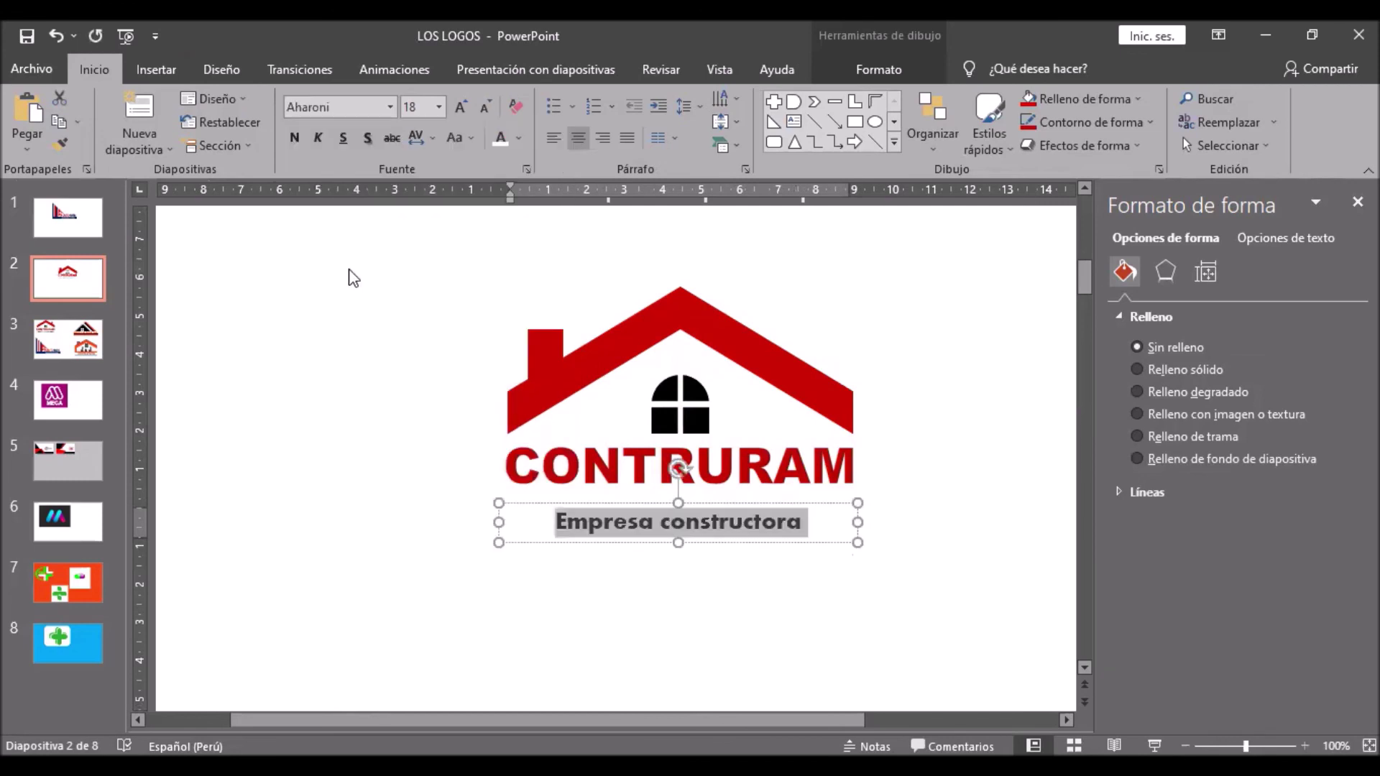
{"action": "left_click", "coordinate": [459, 108]}
{"action": "left_click", "coordinate": [460, 107]}
{"action": "left_click", "coordinate": [460, 108]}
{"action": "left_click", "coordinate": [484, 106]}
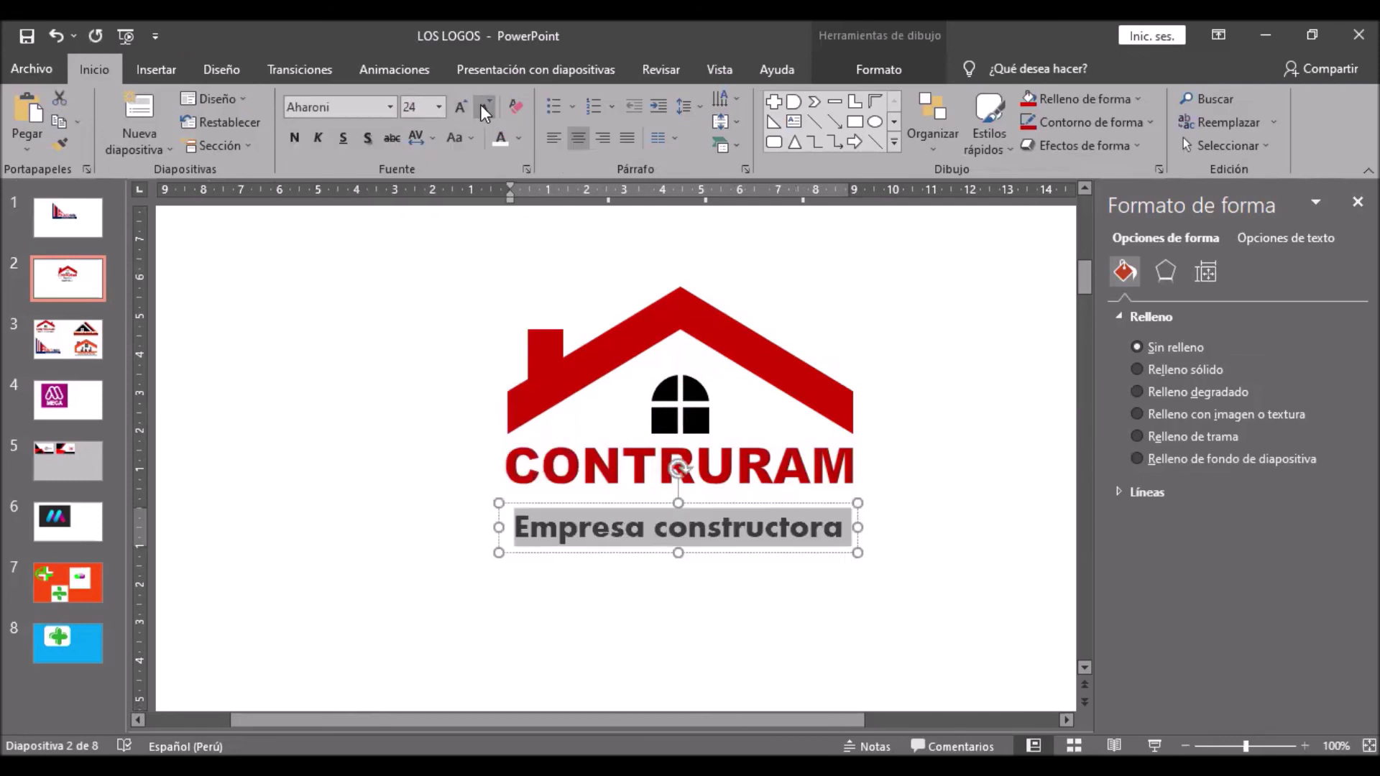
Move the "Empresa constructora" text box up so it sits centered directly beneath CONTRURAM
{"action": "left_click_drag", "start_coordinate": [647, 549], "coordinate": [635, 519]}
{"action": "left_click_drag", "start_coordinate": [845, 497], "coordinate": [853, 498]}
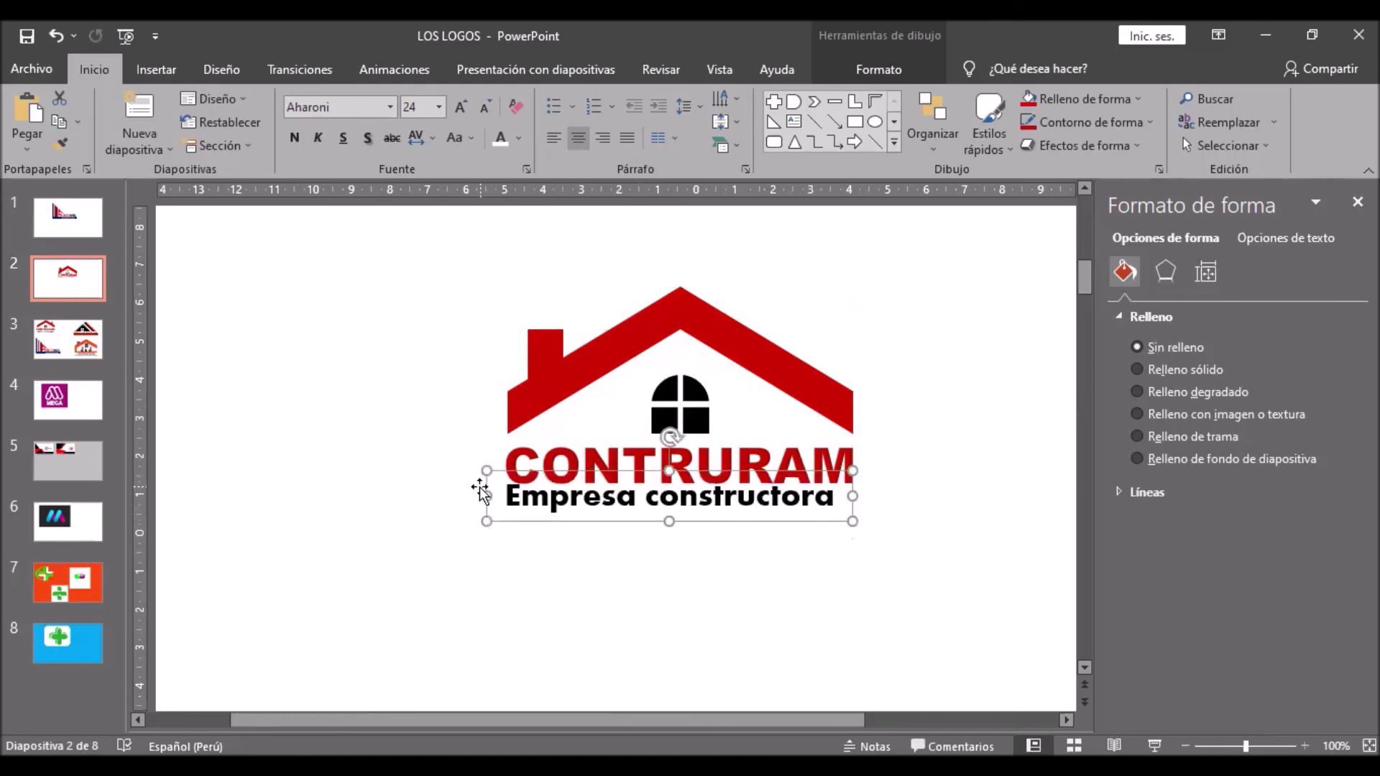
{"action": "left_click_drag", "start_coordinate": [487, 496], "coordinate": [494, 493]}
{"action": "left_click_drag", "start_coordinate": [498, 493], "coordinate": [486, 494]}
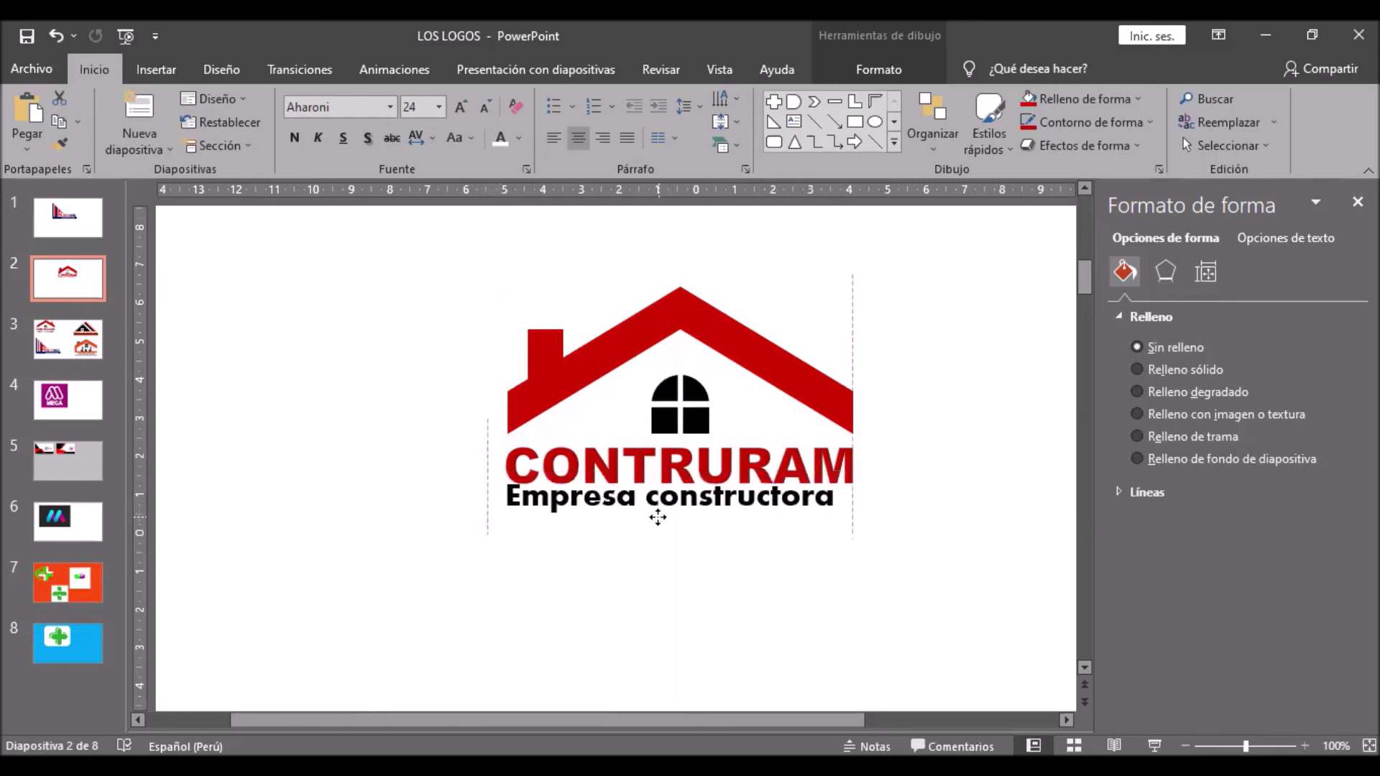
{"action": "left_click_drag", "start_coordinate": [660, 517], "coordinate": [663, 527]}
{"action": "left_click", "coordinate": [666, 583]}
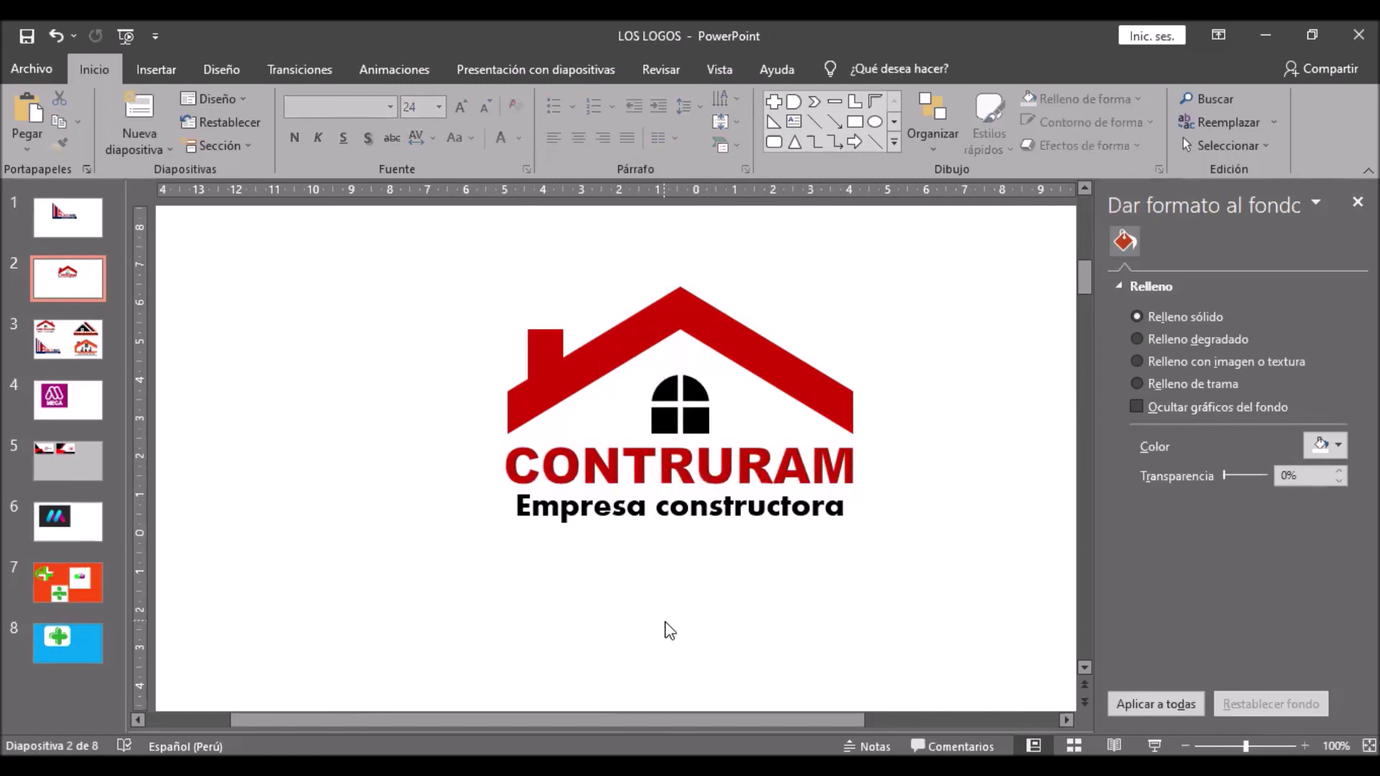
Group the roof, chimney, window and both text boxes into a single logo object
{"action": "left_click_drag", "start_coordinate": [418, 243], "coordinate": [931, 571]}
{"action": "left_click", "coordinate": [908, 72]}
{"action": "left_click", "coordinate": [1164, 122]}
{"action": "left_click", "coordinate": [1185, 171]}
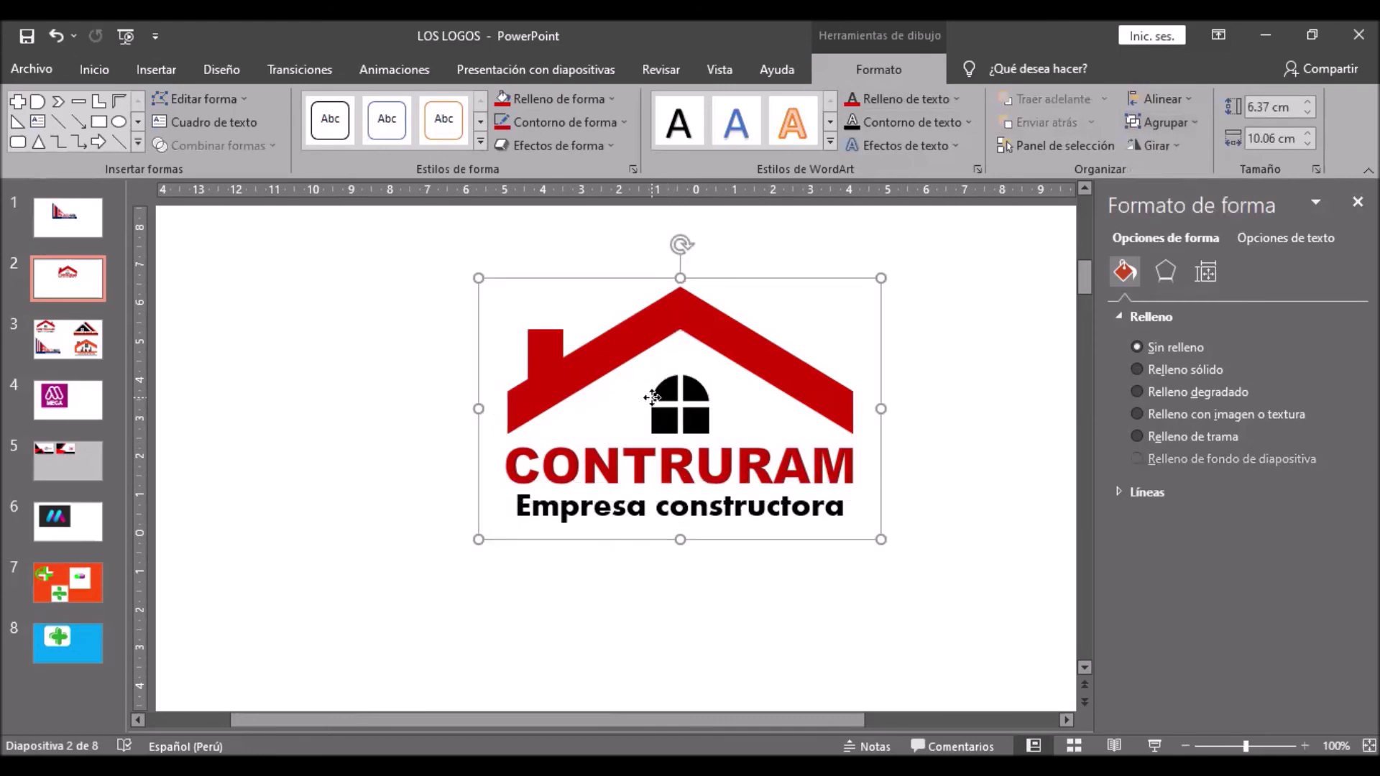
{"action": "right_click", "coordinate": [652, 398]}
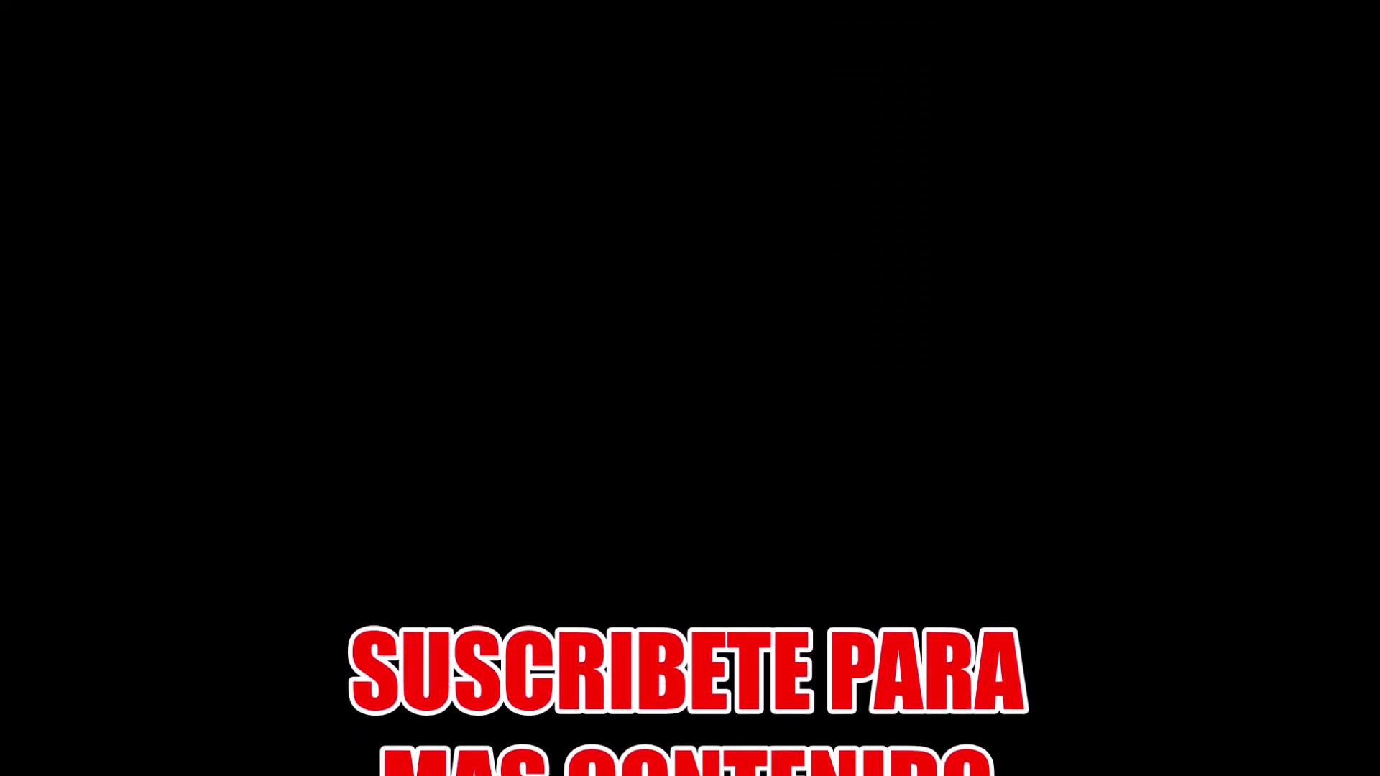